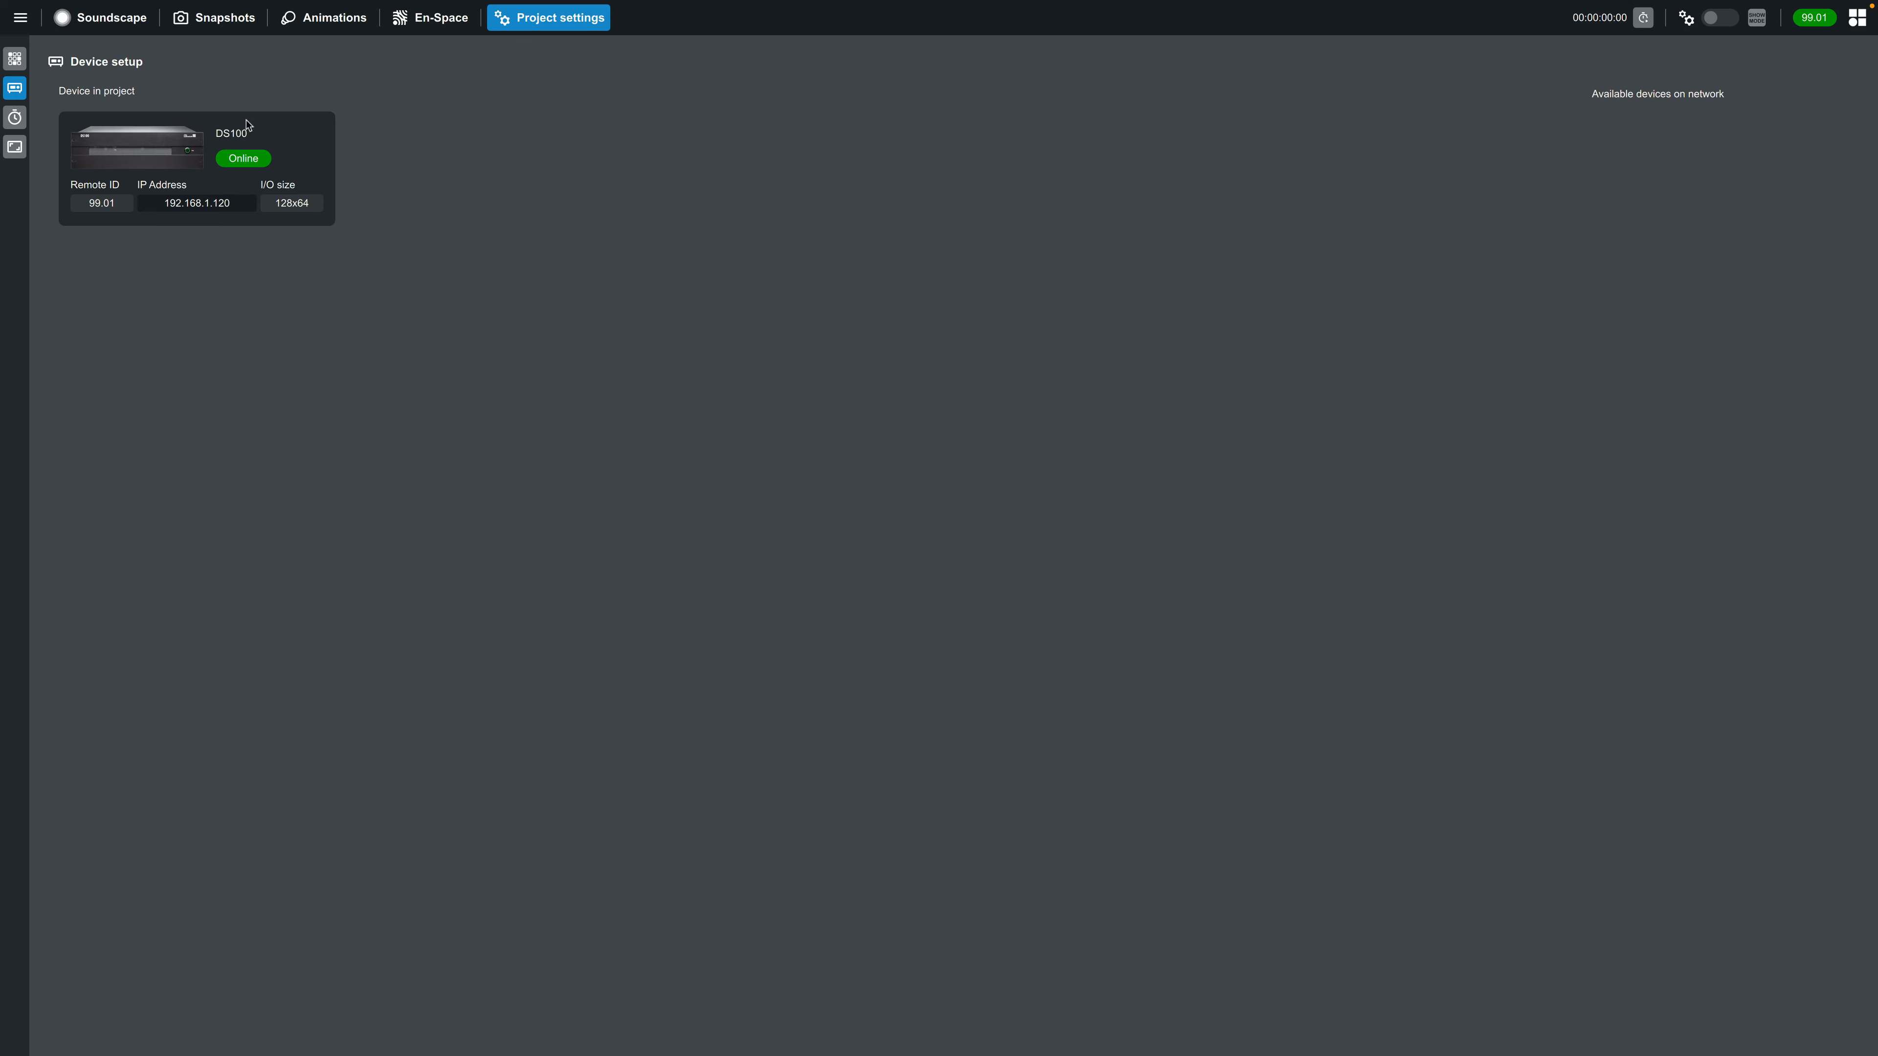
Open the Soundscape view and bring the whole default venue and loudspeaker layout into view
click(101, 22)
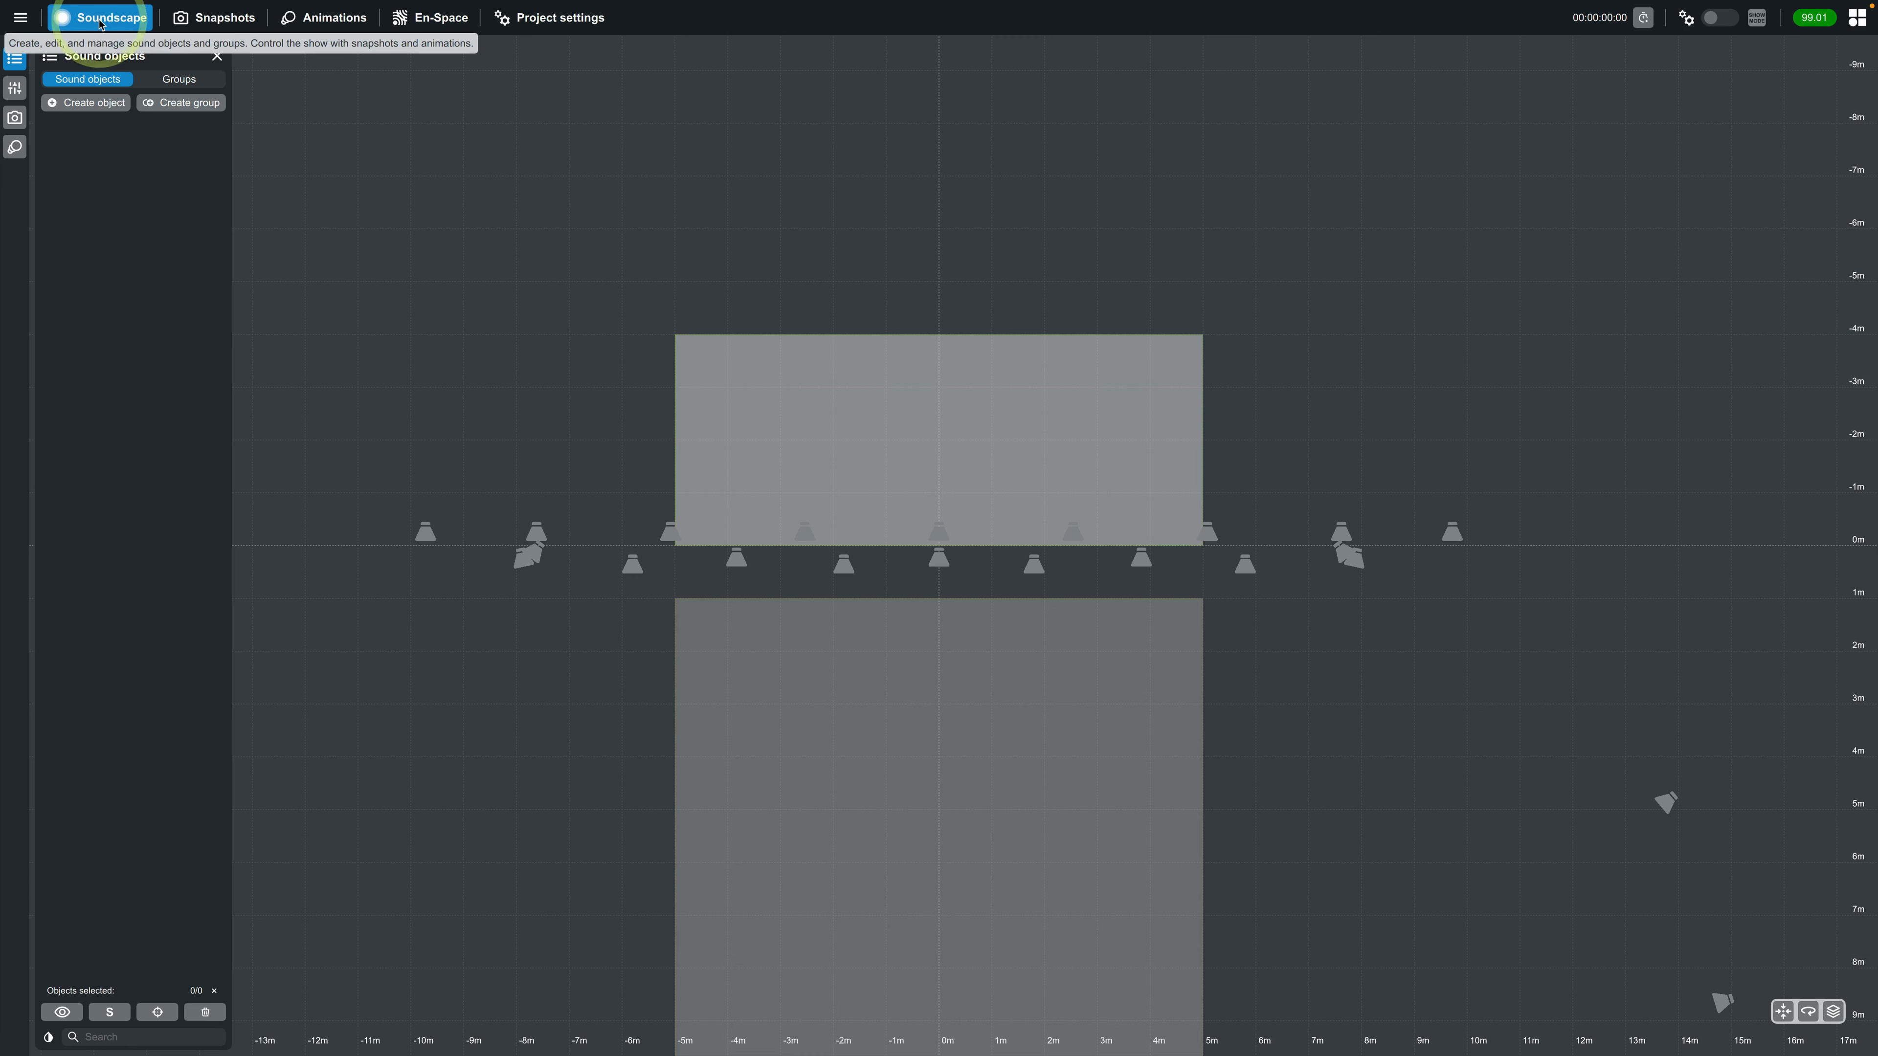
scroll(584, 465, down, 5)
drag(992, 764, 968, 598)
click(966, 596)
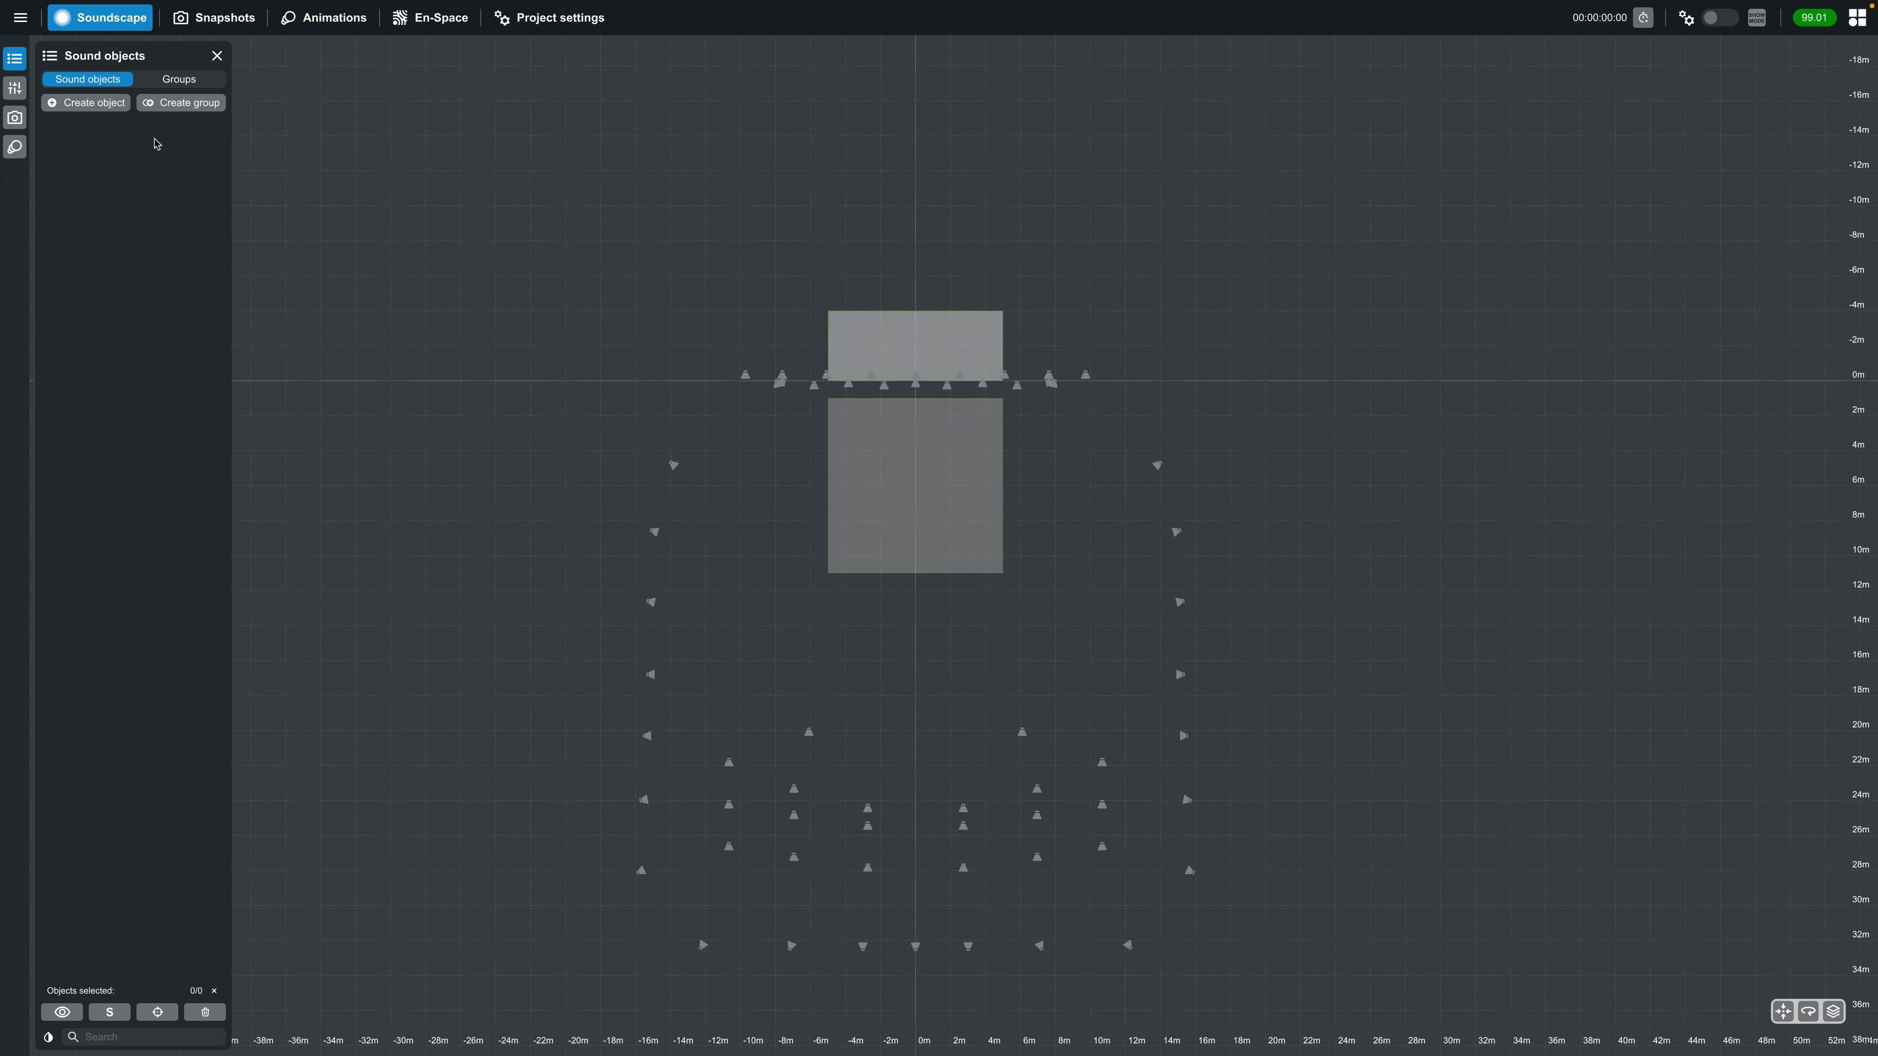
Import the venue and all sound objects from Install - Large Theater 360.dbpr in the Desktop's Projects folder, discarding the unsaved project
click(20, 17)
click(19, 16)
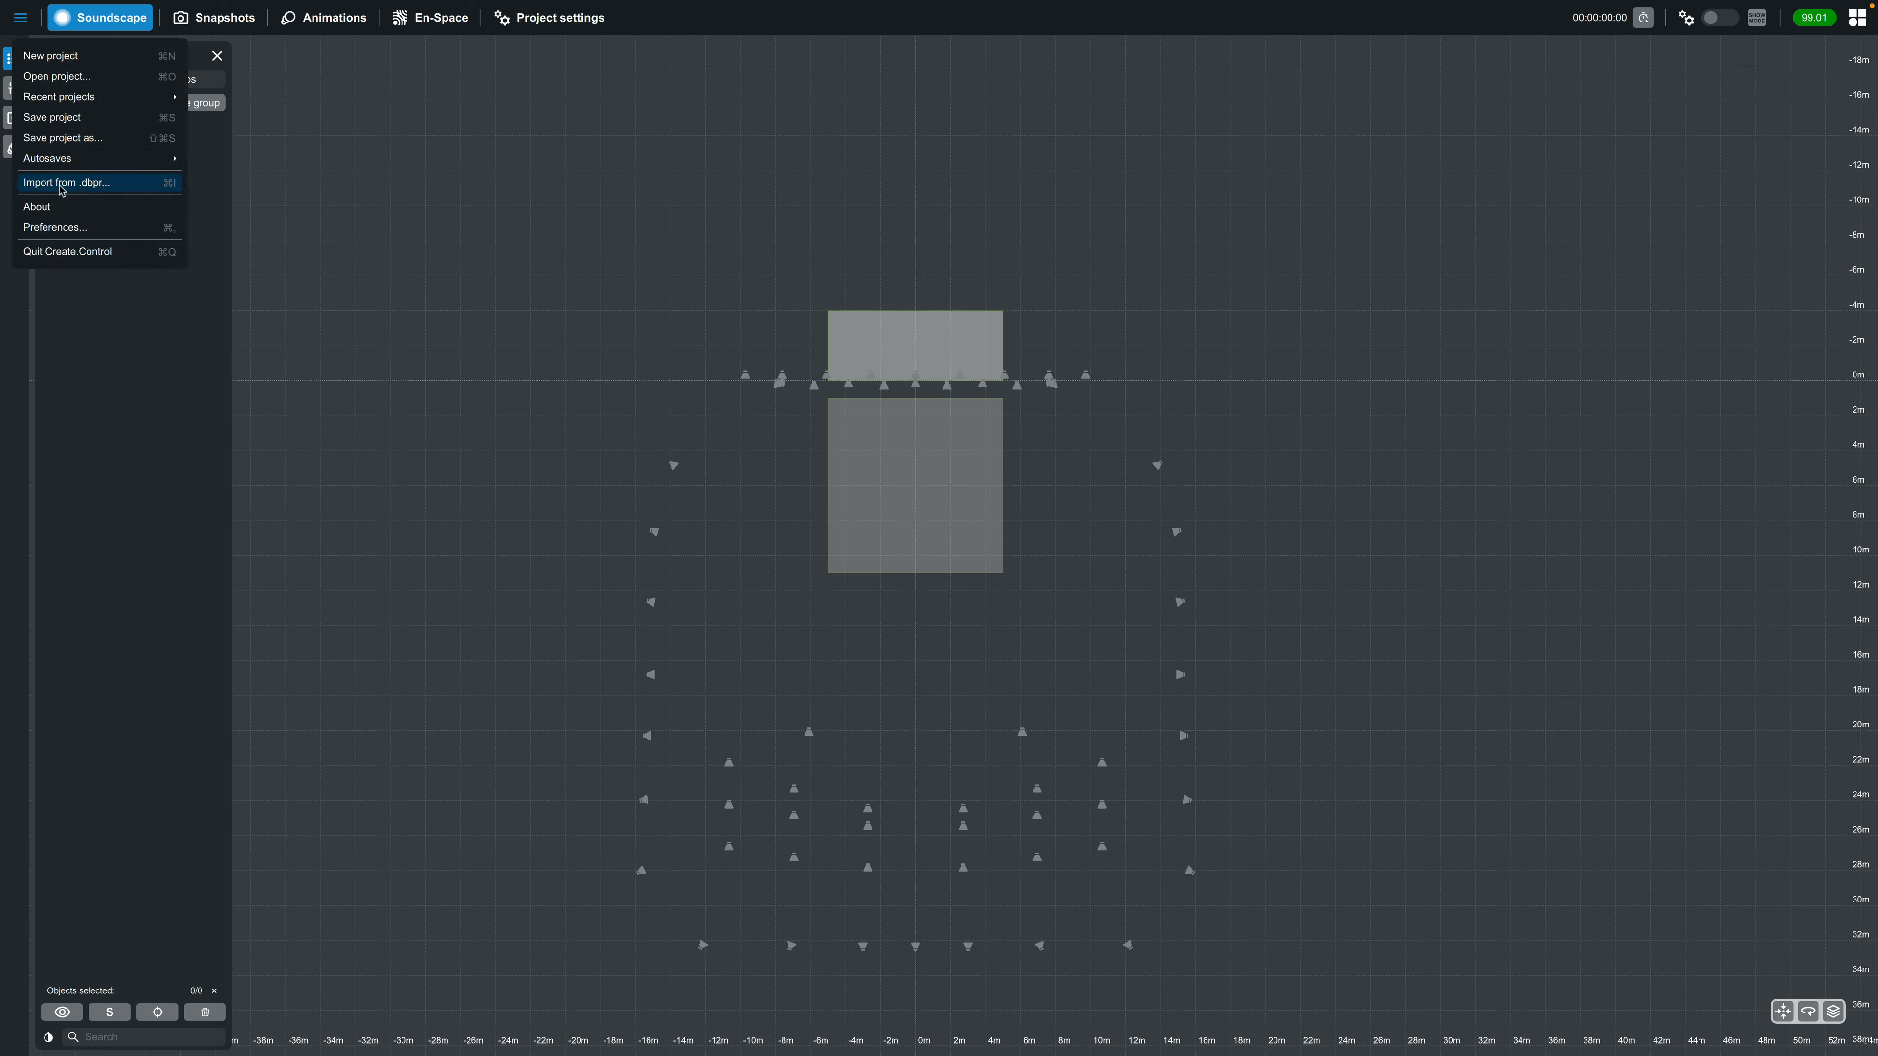
click(63, 186)
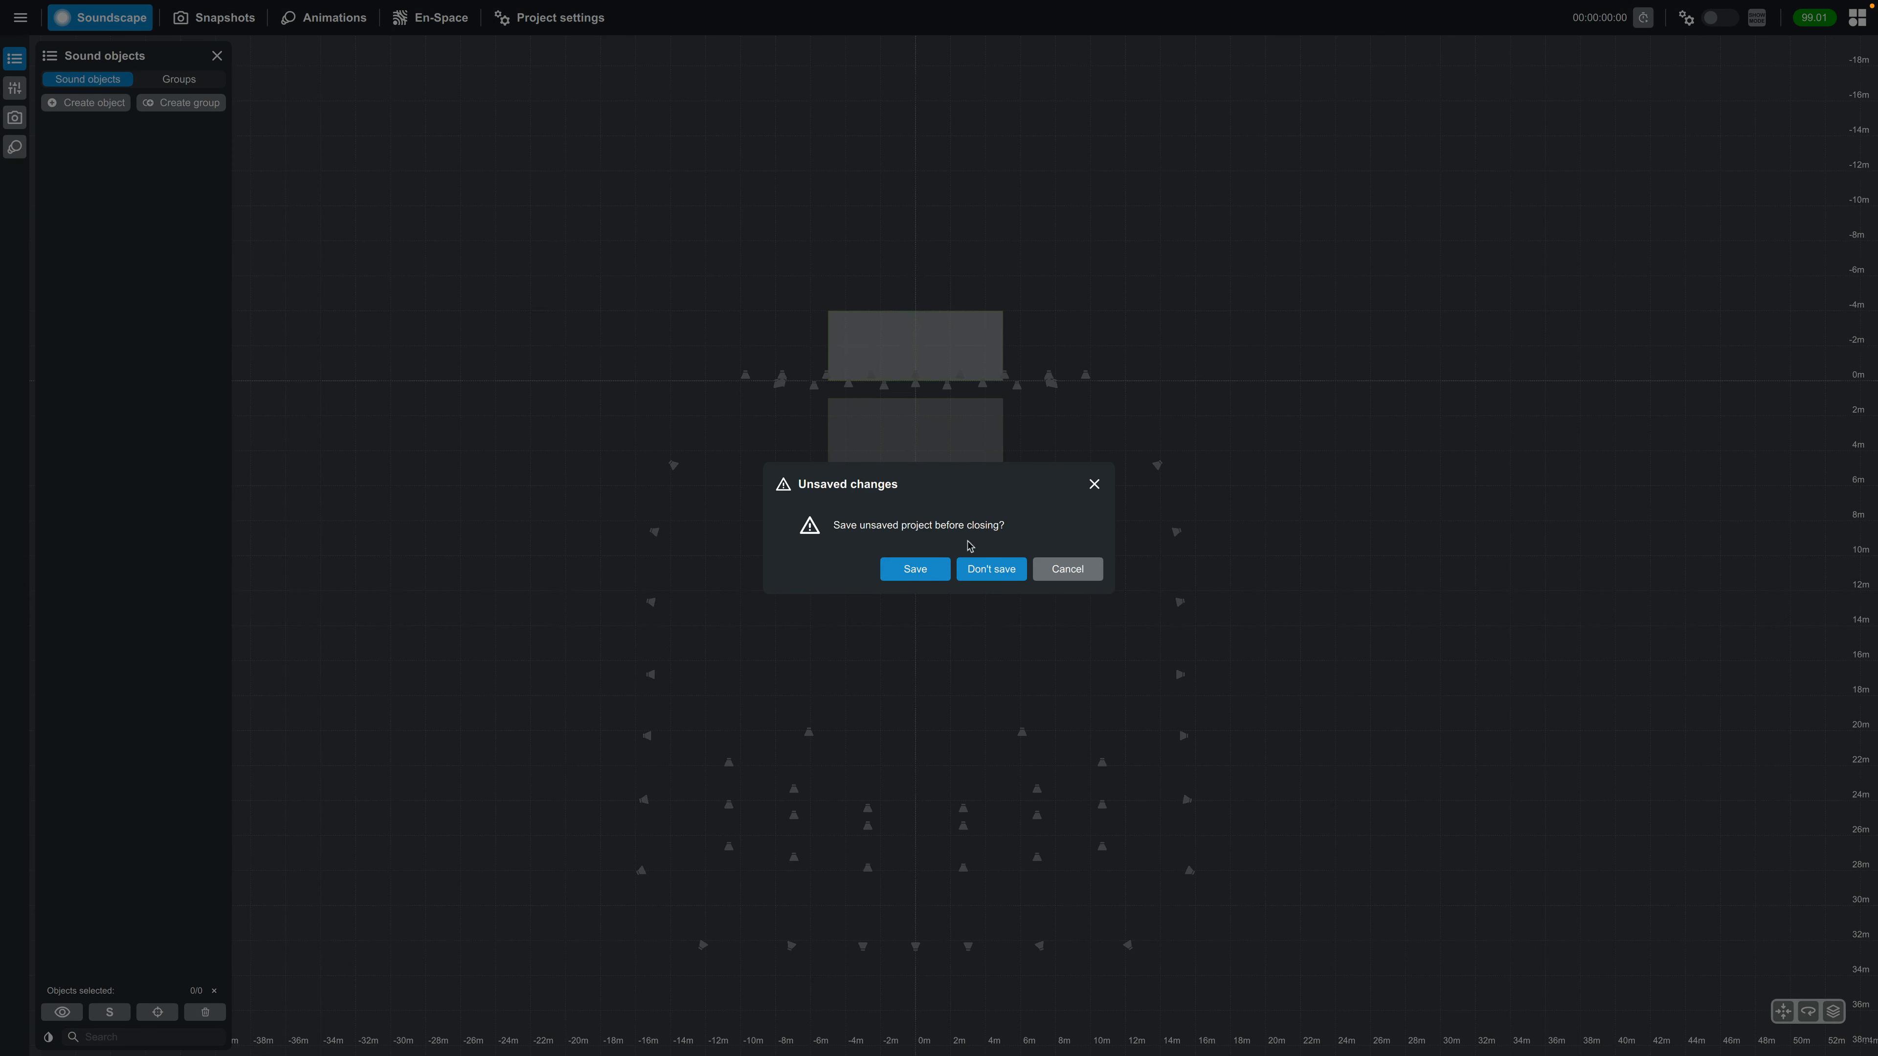
click(995, 569)
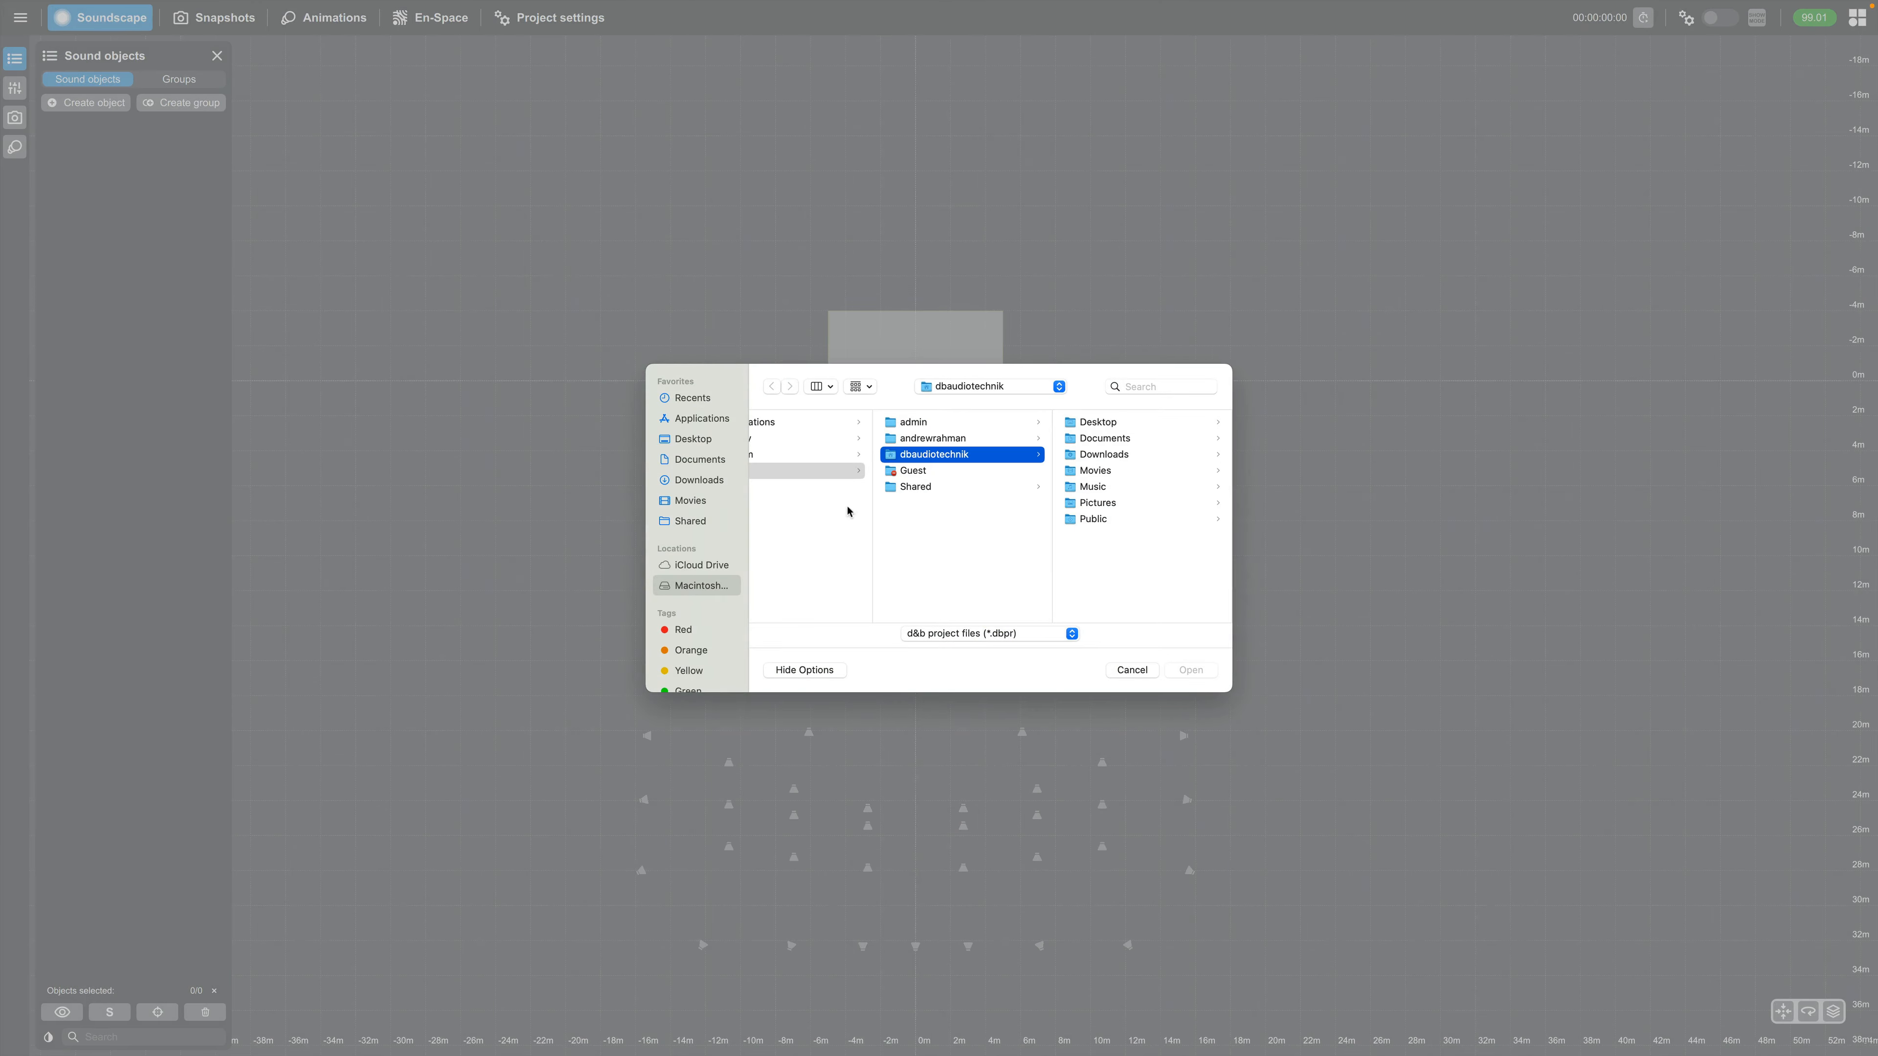
click(694, 438)
click(796, 438)
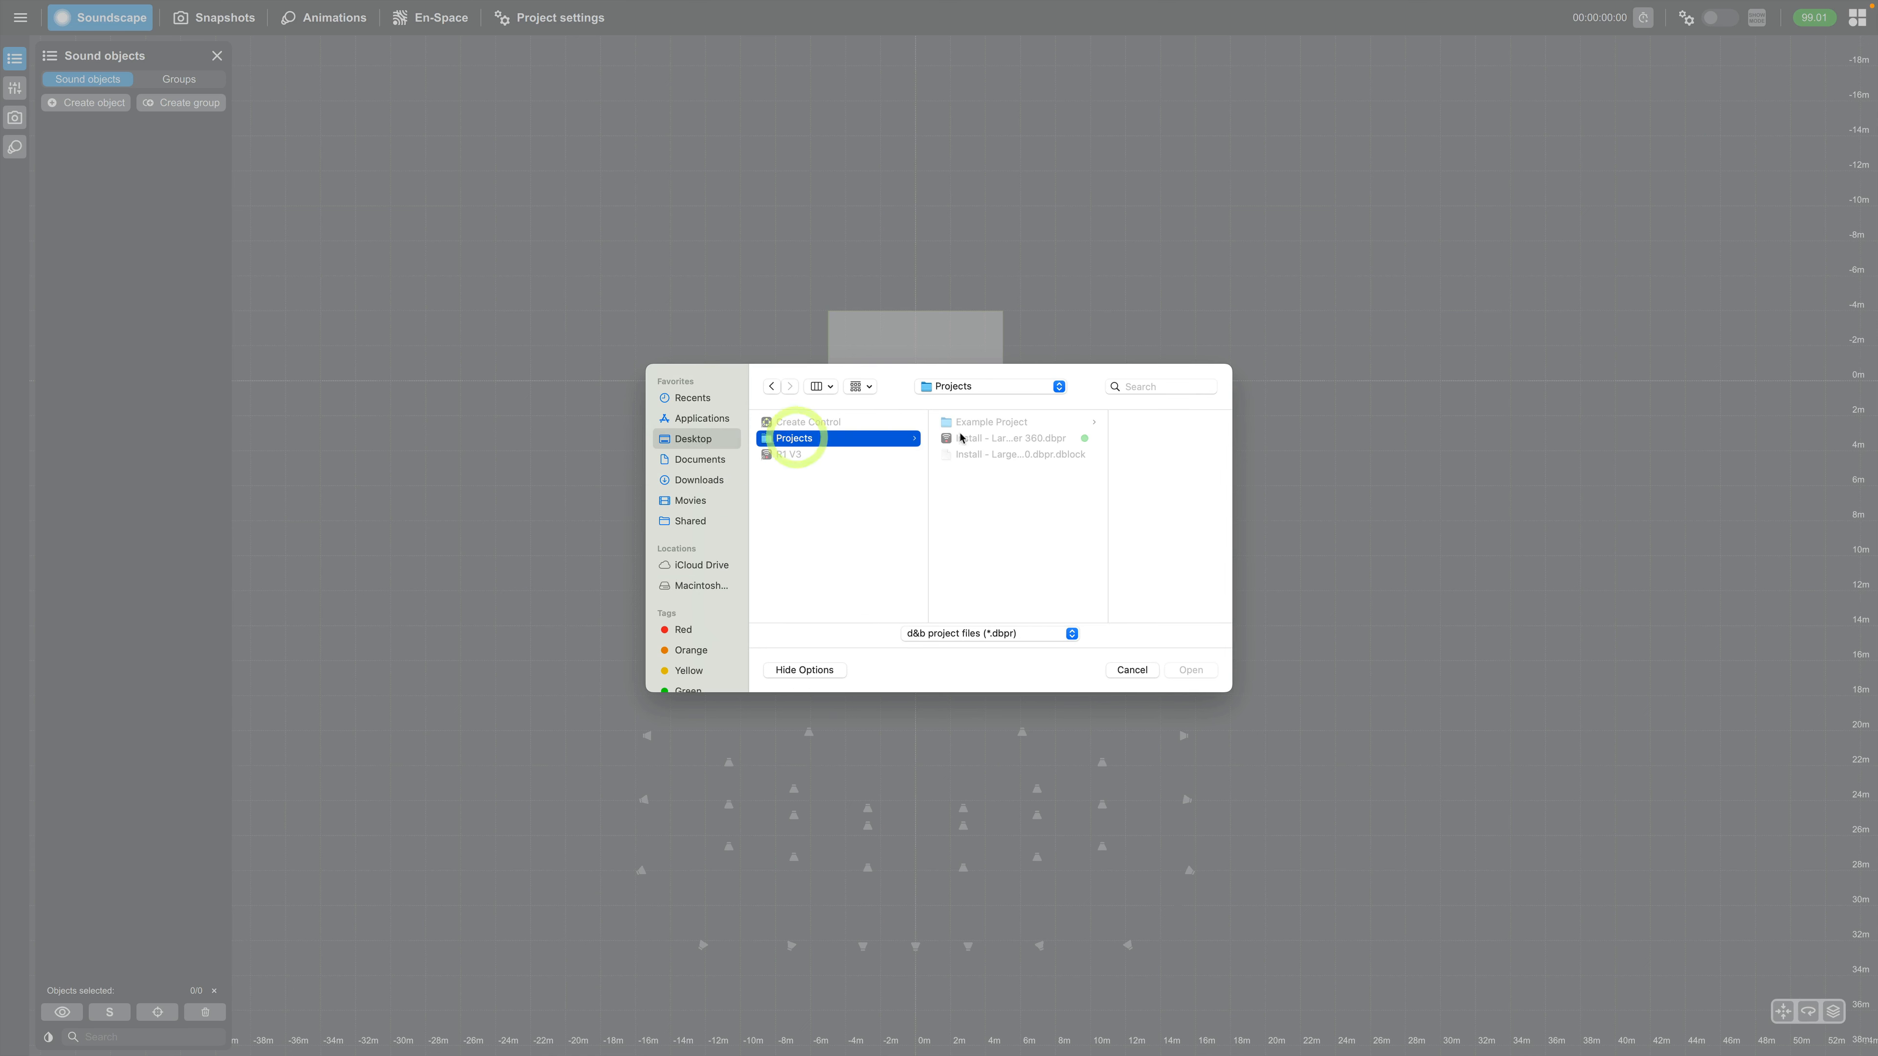
click(978, 438)
click(1185, 670)
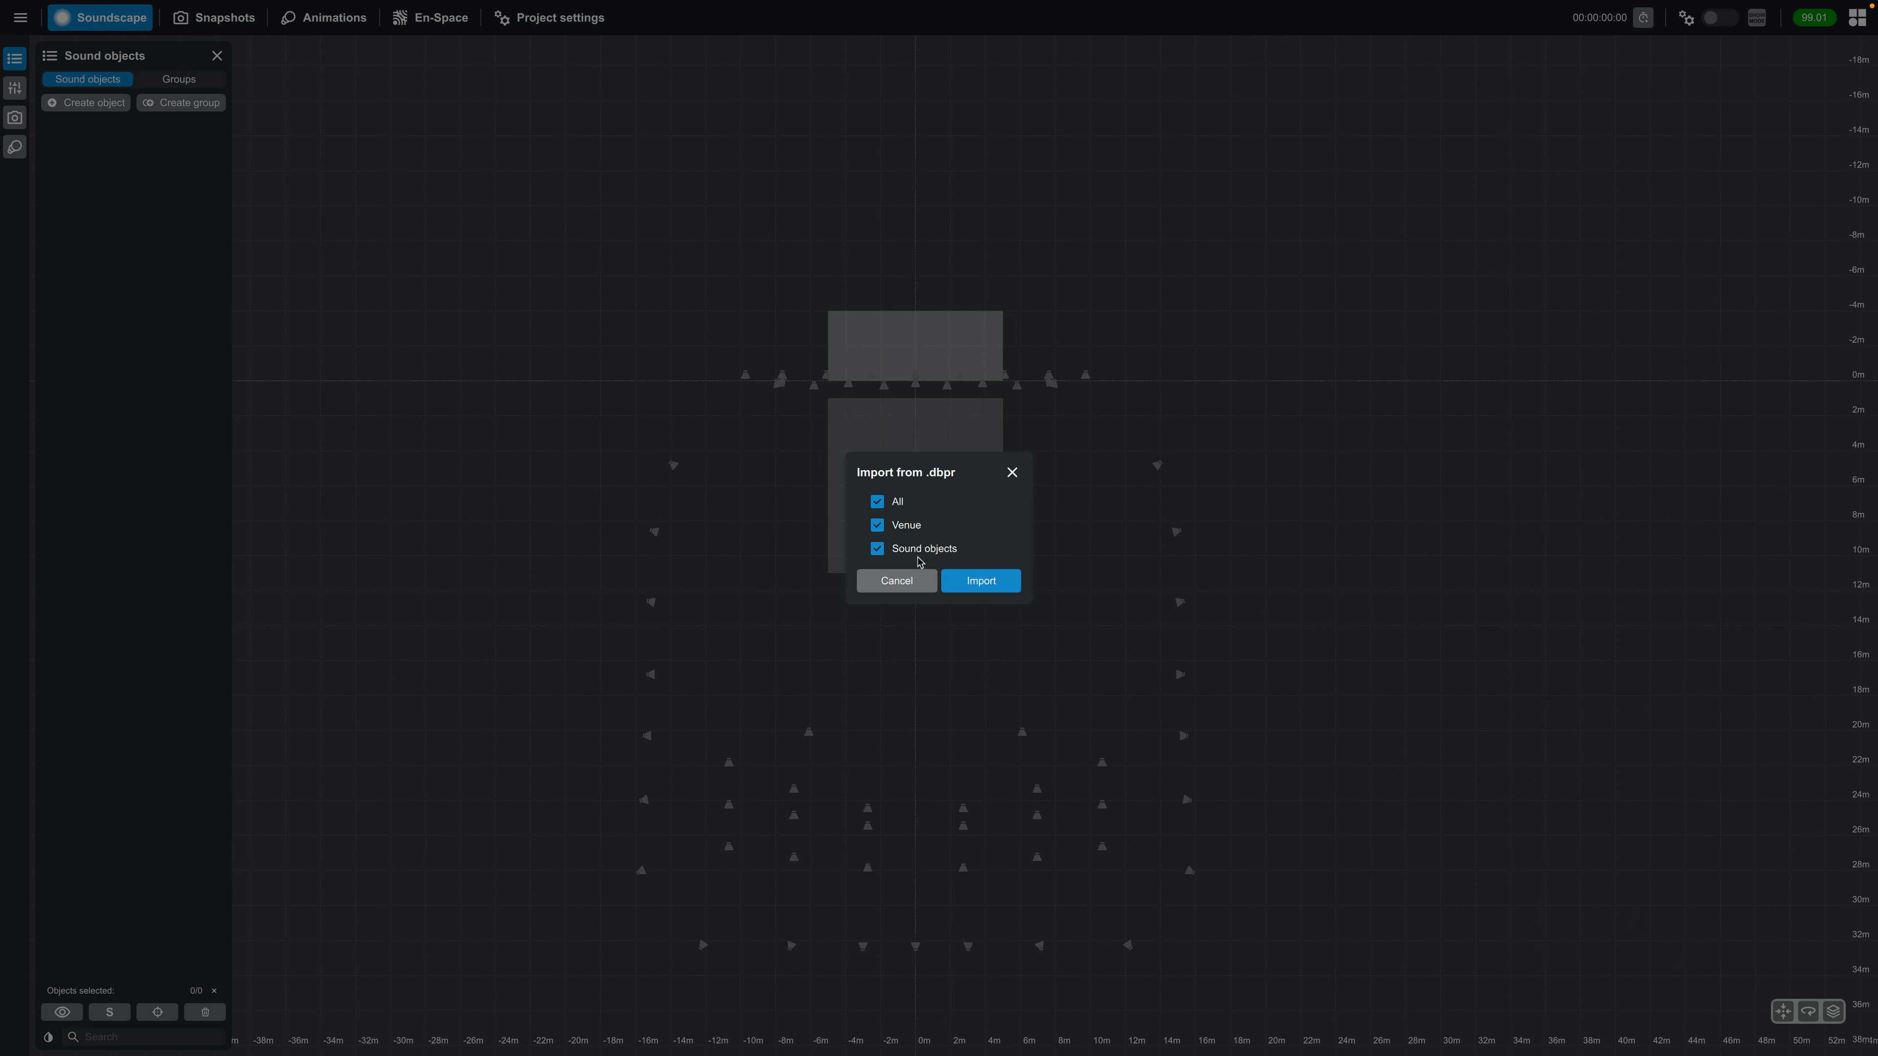
click(991, 589)
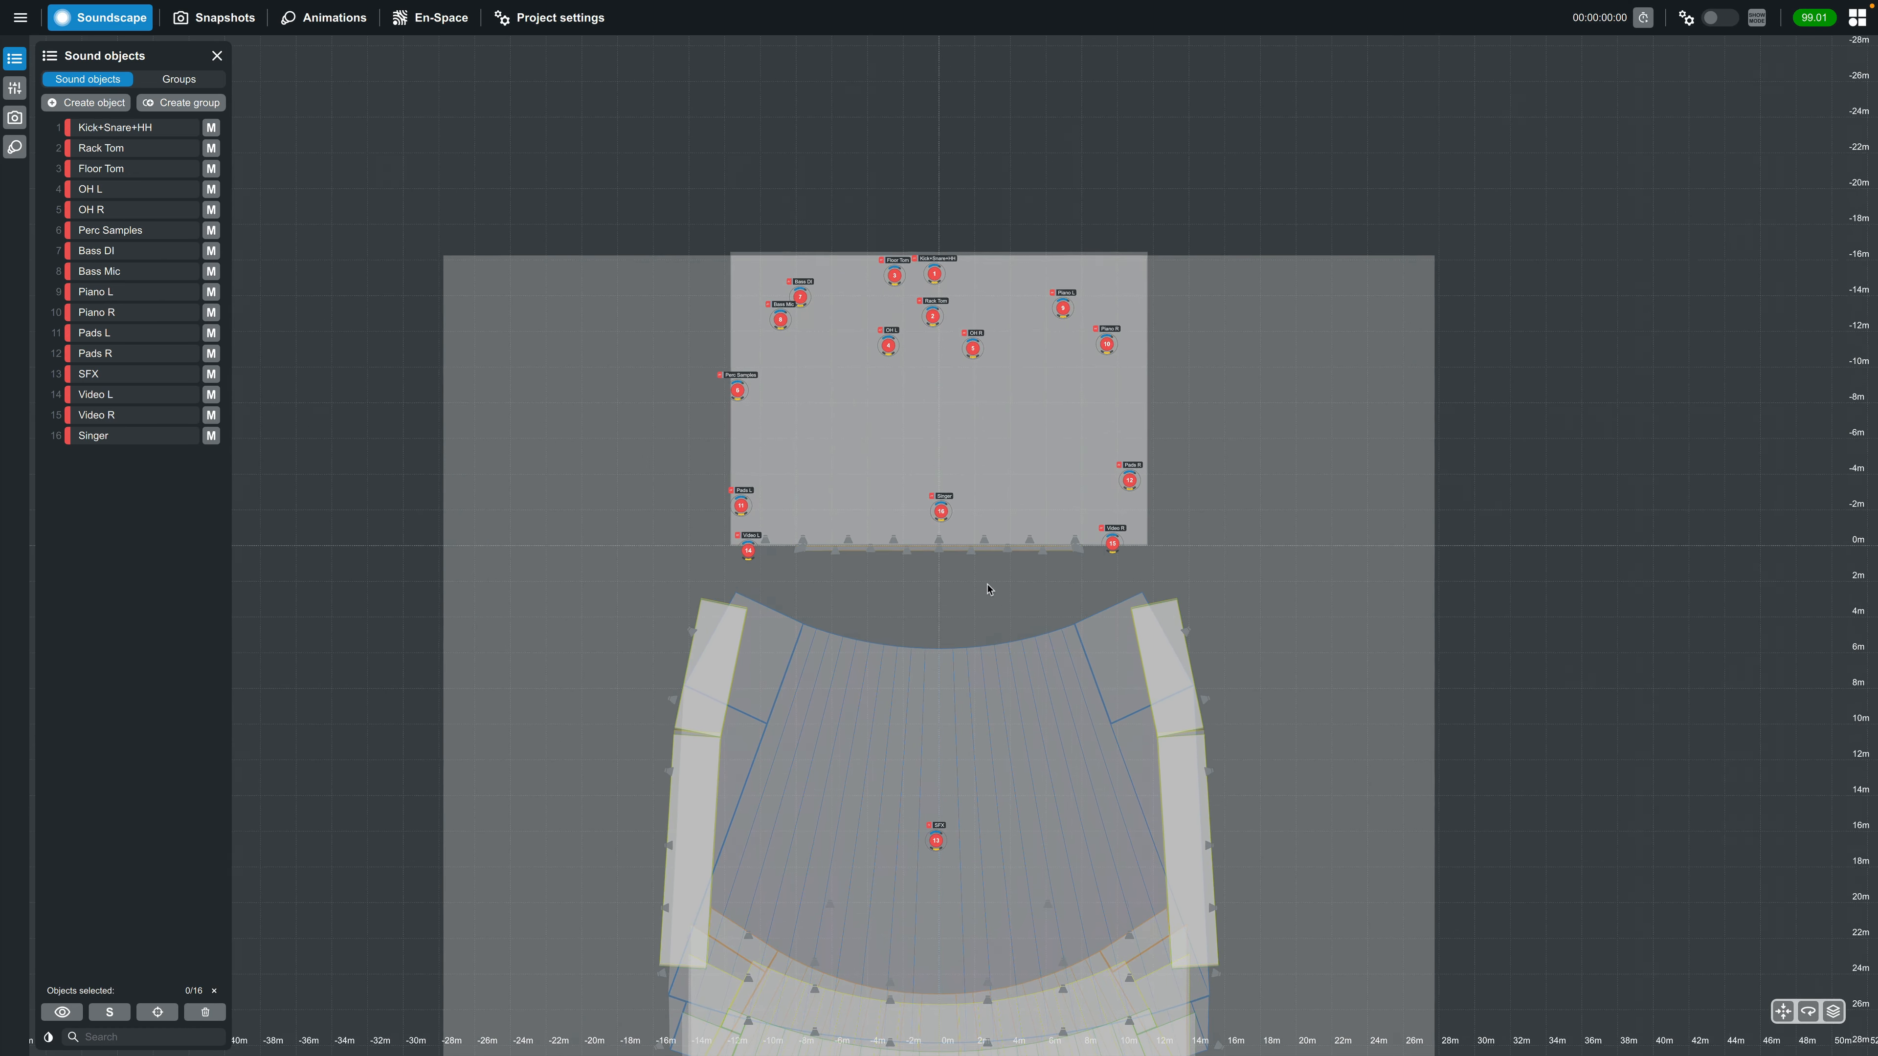
Create a yellow group named "Drums" from the sound objects Kick+Snare+HH through Perc Samples
drag(996, 640, 974, 567)
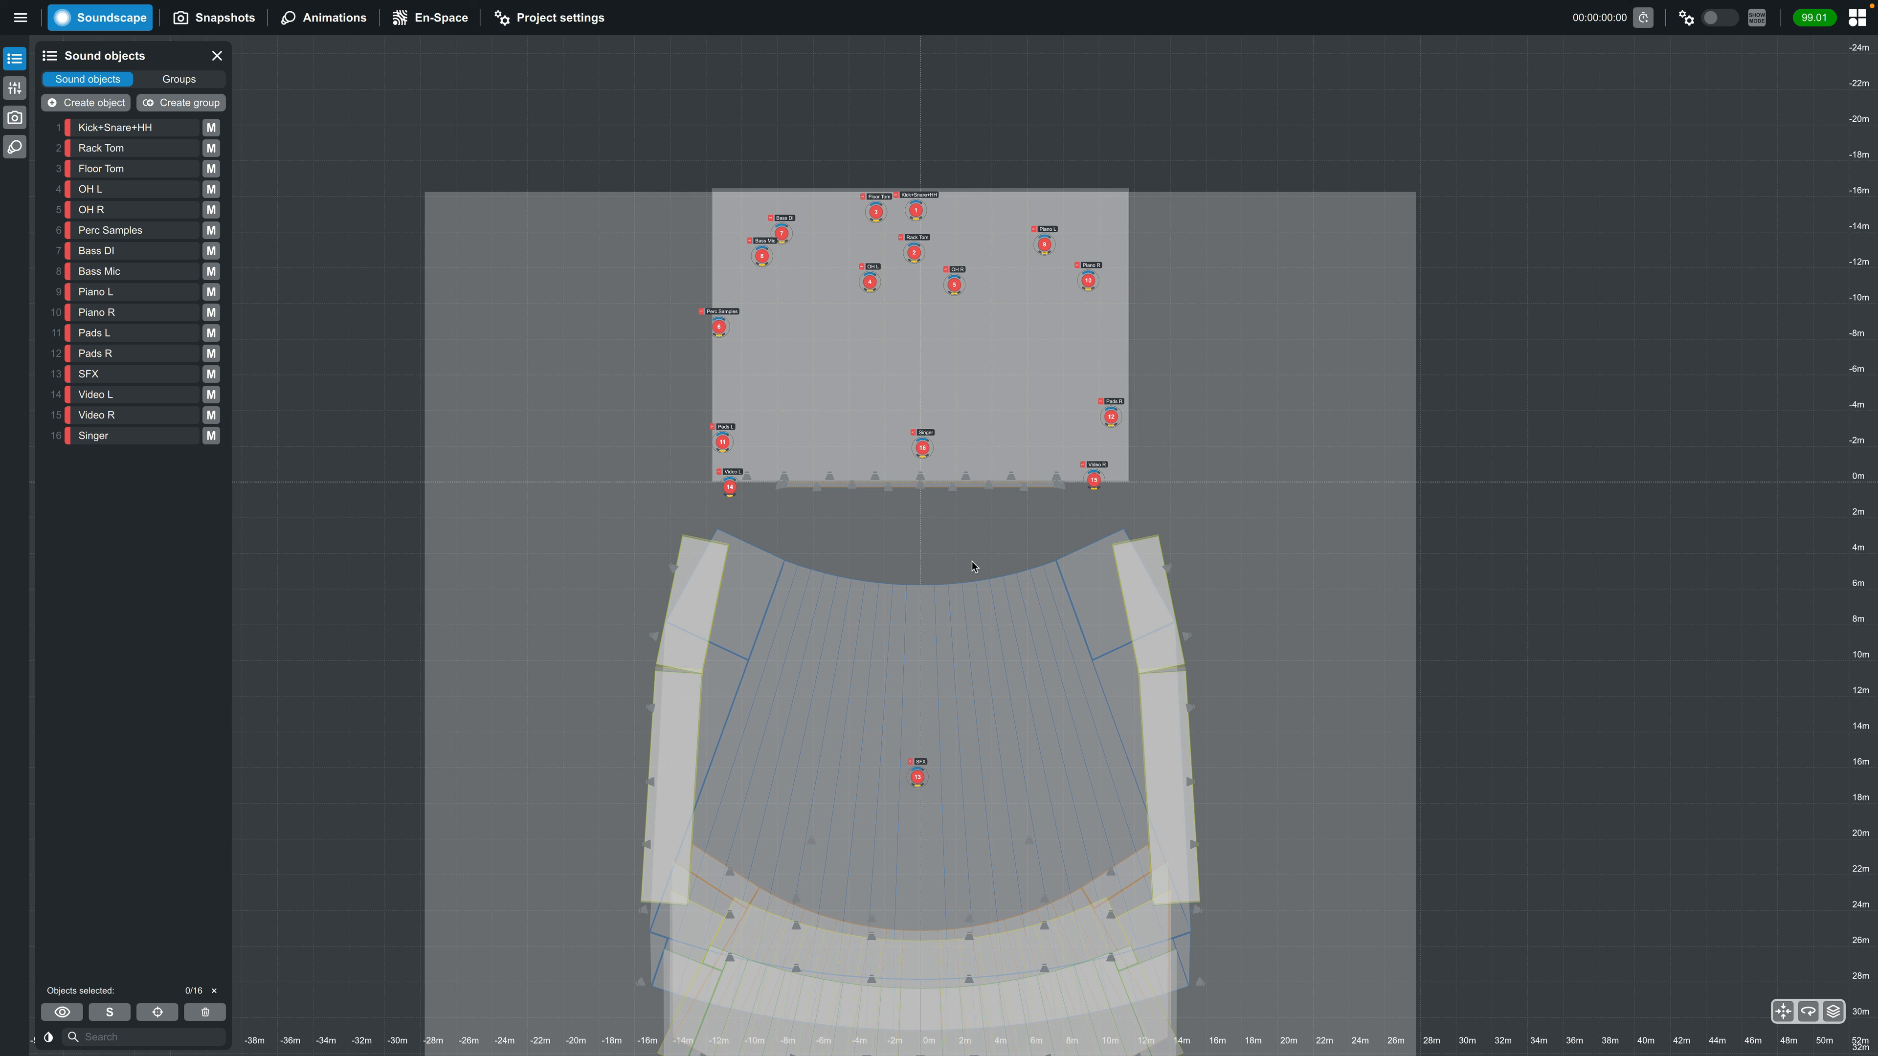
click(163, 129)
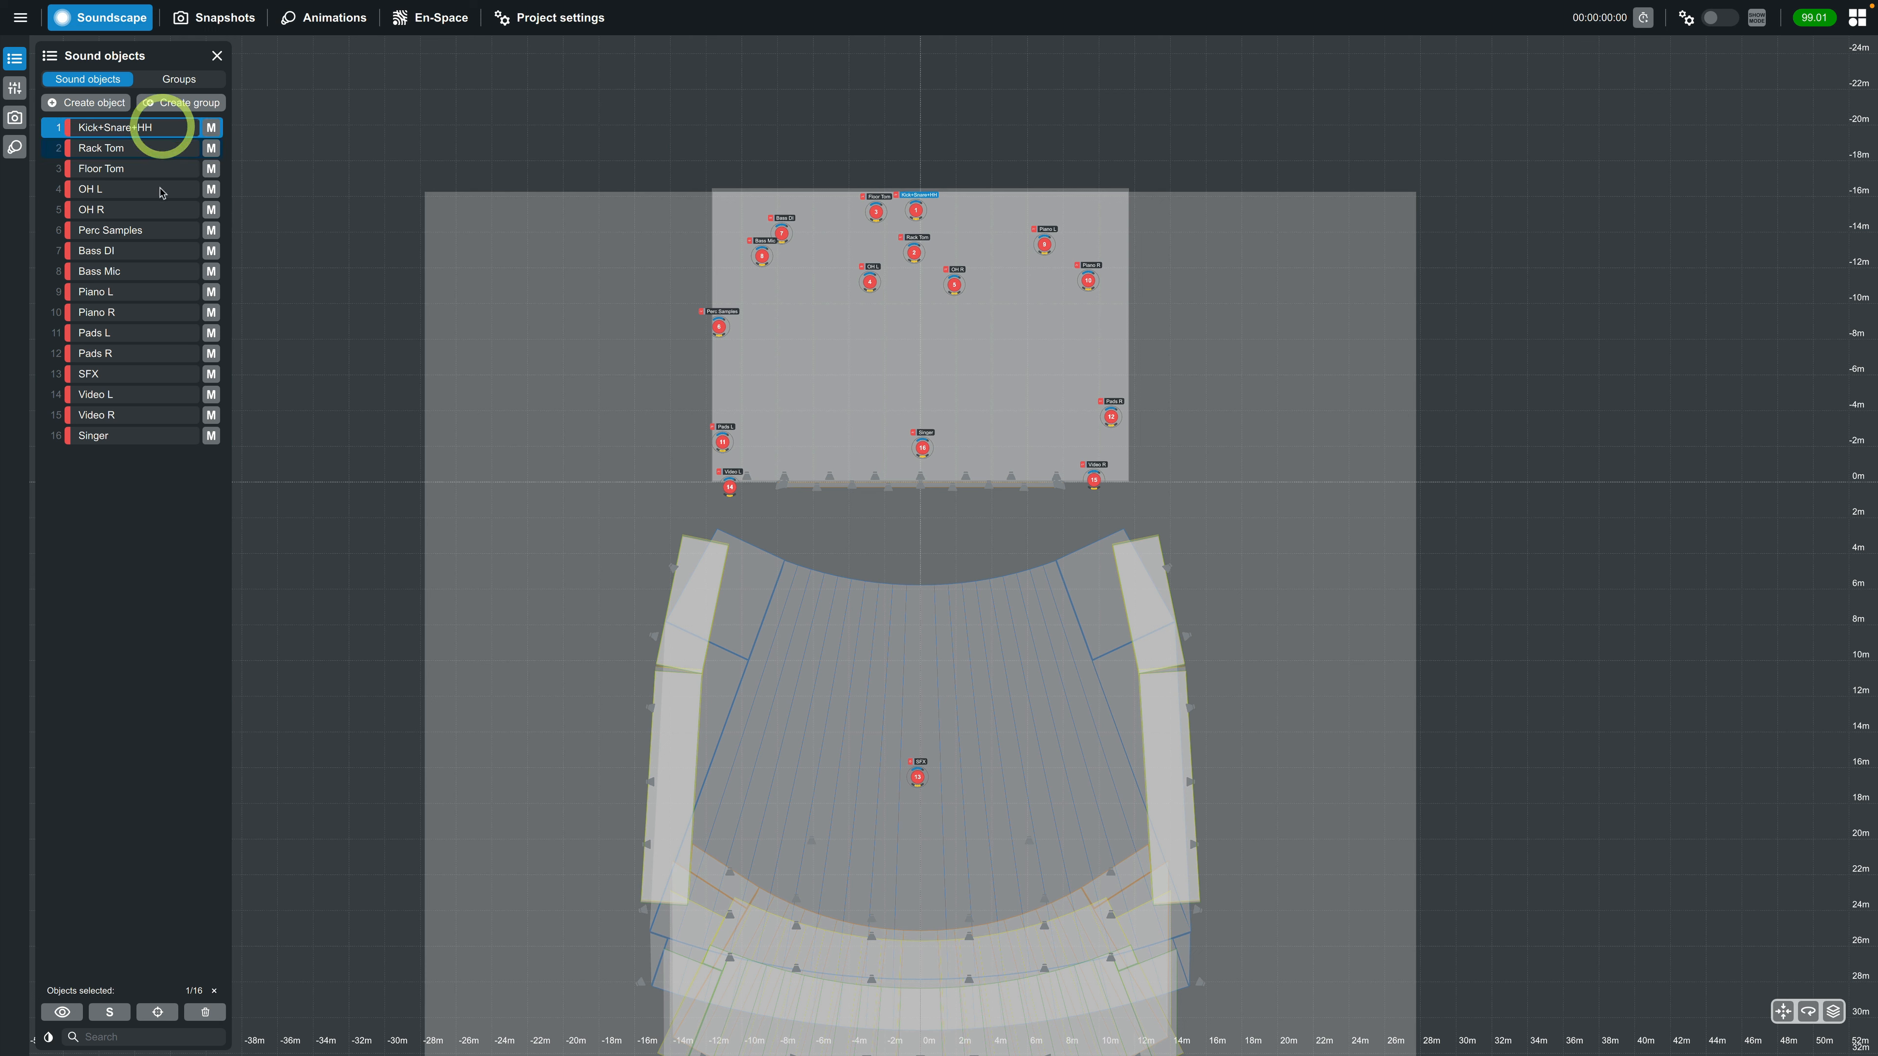
shift+click(153, 239)
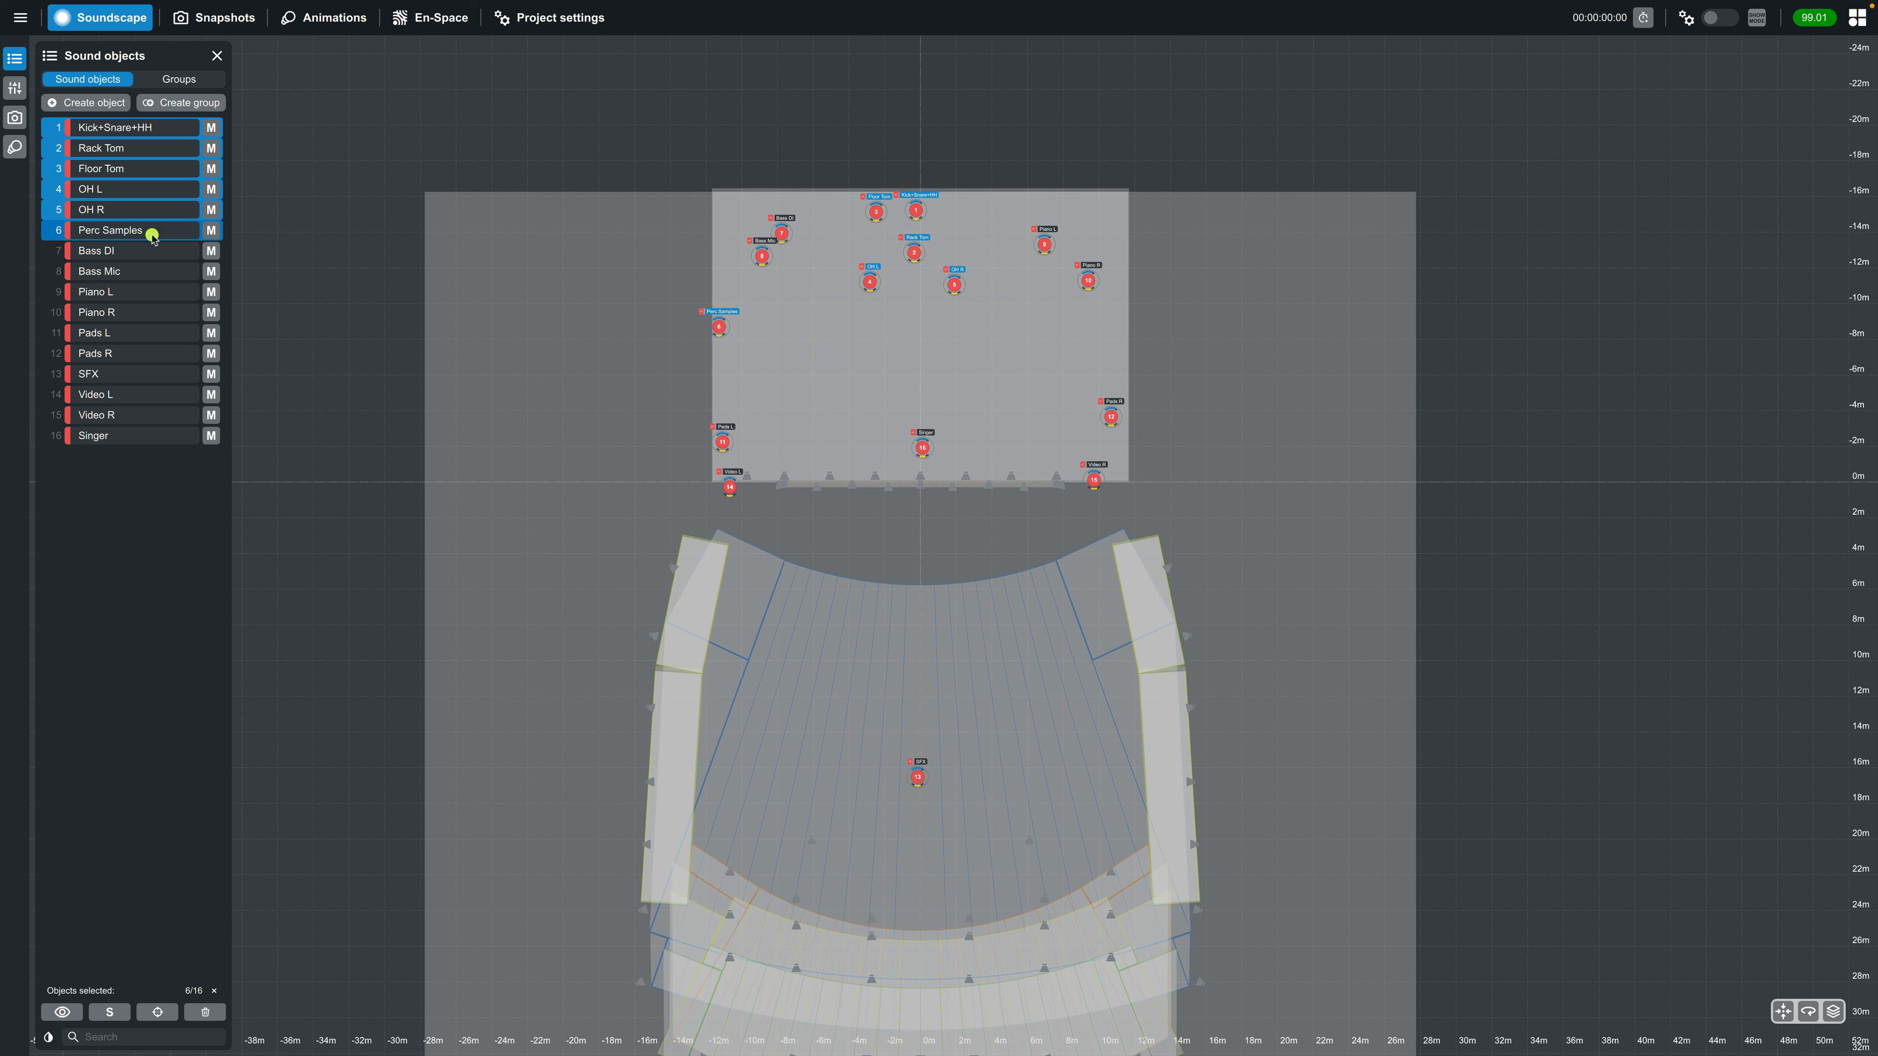
click(181, 102)
text(Drums)
click(1044, 572)
Create a red group named "Bass" from the Bass DI and Bass Mic sound objects
click(91, 81)
click(114, 253)
shift+click(113, 273)
click(164, 105)
text(Bass)
click(1057, 572)
Create a green group named "Piano" from the Piano L and Piano R sound objects
click(94, 79)
click(111, 291)
shift+click(111, 312)
click(181, 102)
text(Piano)
click(1057, 573)
Create a blue group named "Pads" from the Pads L and Pads R sound objects
click(89, 78)
click(111, 333)
shift+click(111, 354)
click(181, 102)
text(Pads)
click(1057, 573)
Create an olive-green group named "Video" from the Video L and Video R sound objects
click(89, 79)
click(118, 395)
shift+click(120, 414)
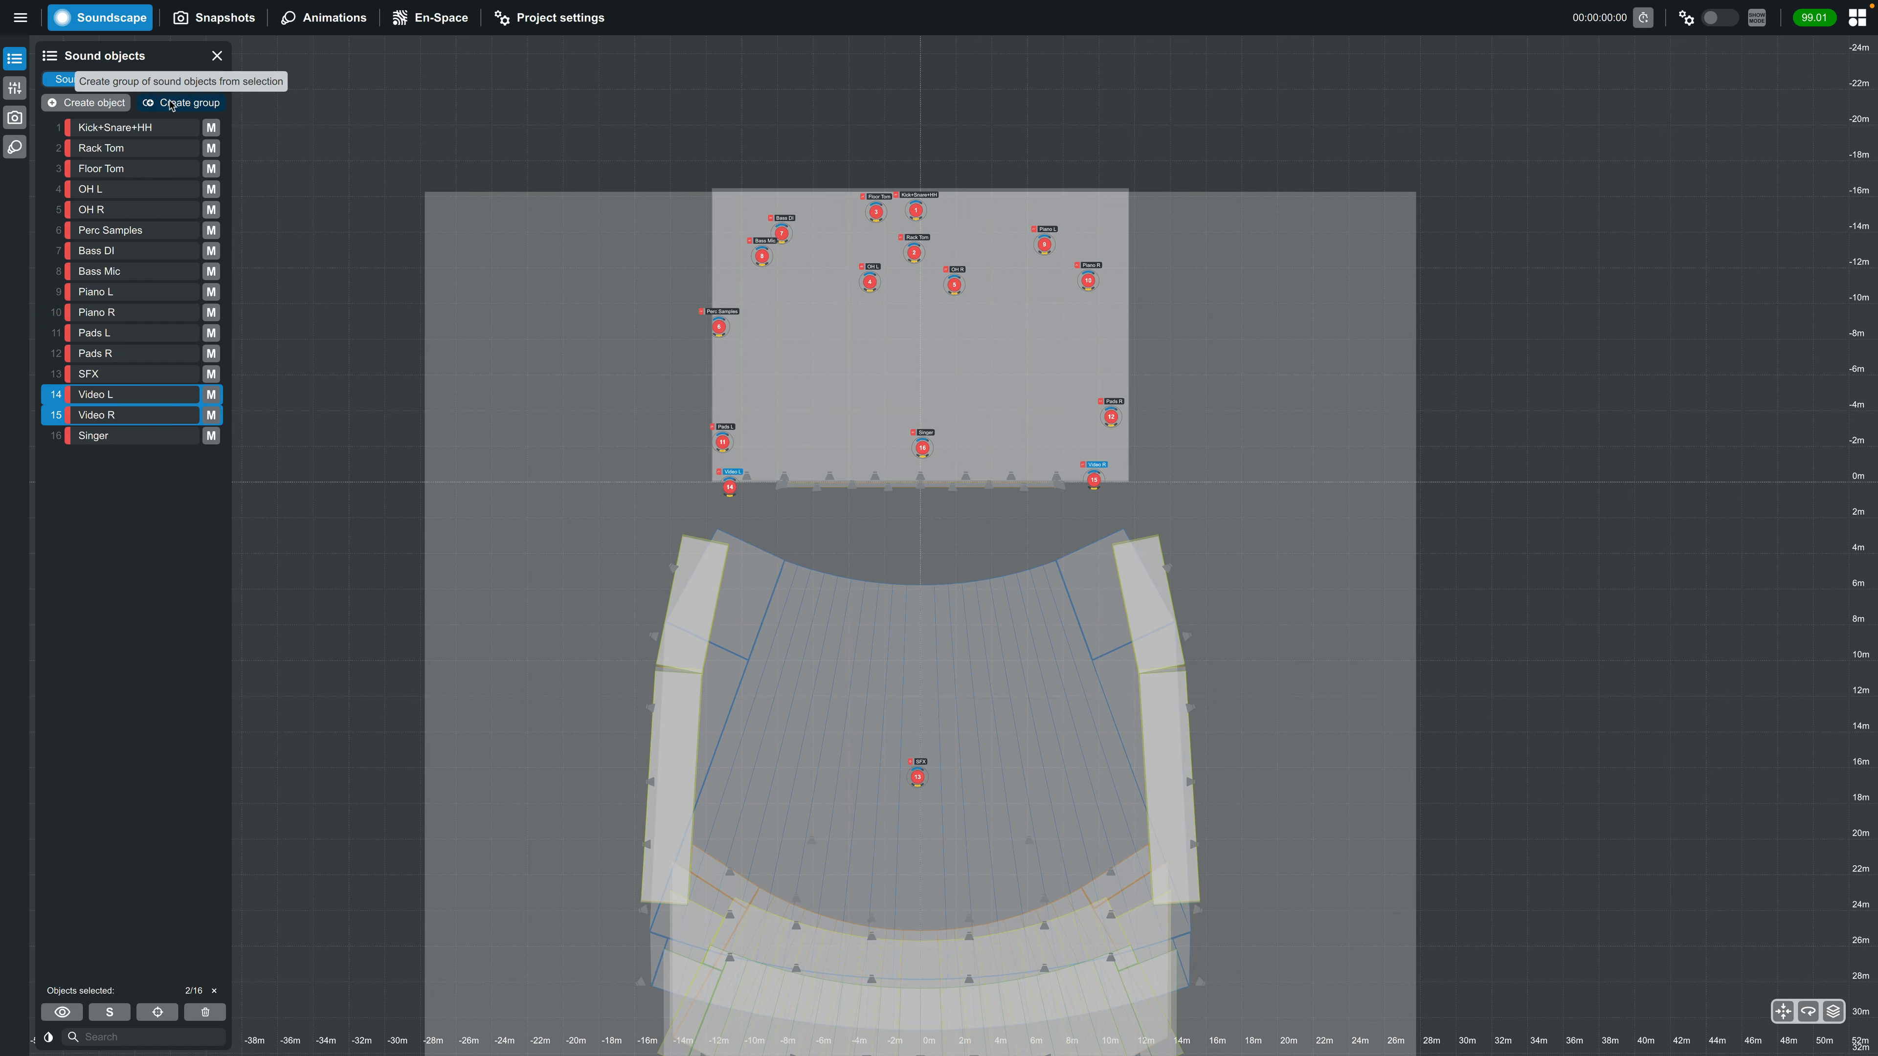
click(181, 102)
text(Video)
click(1067, 573)
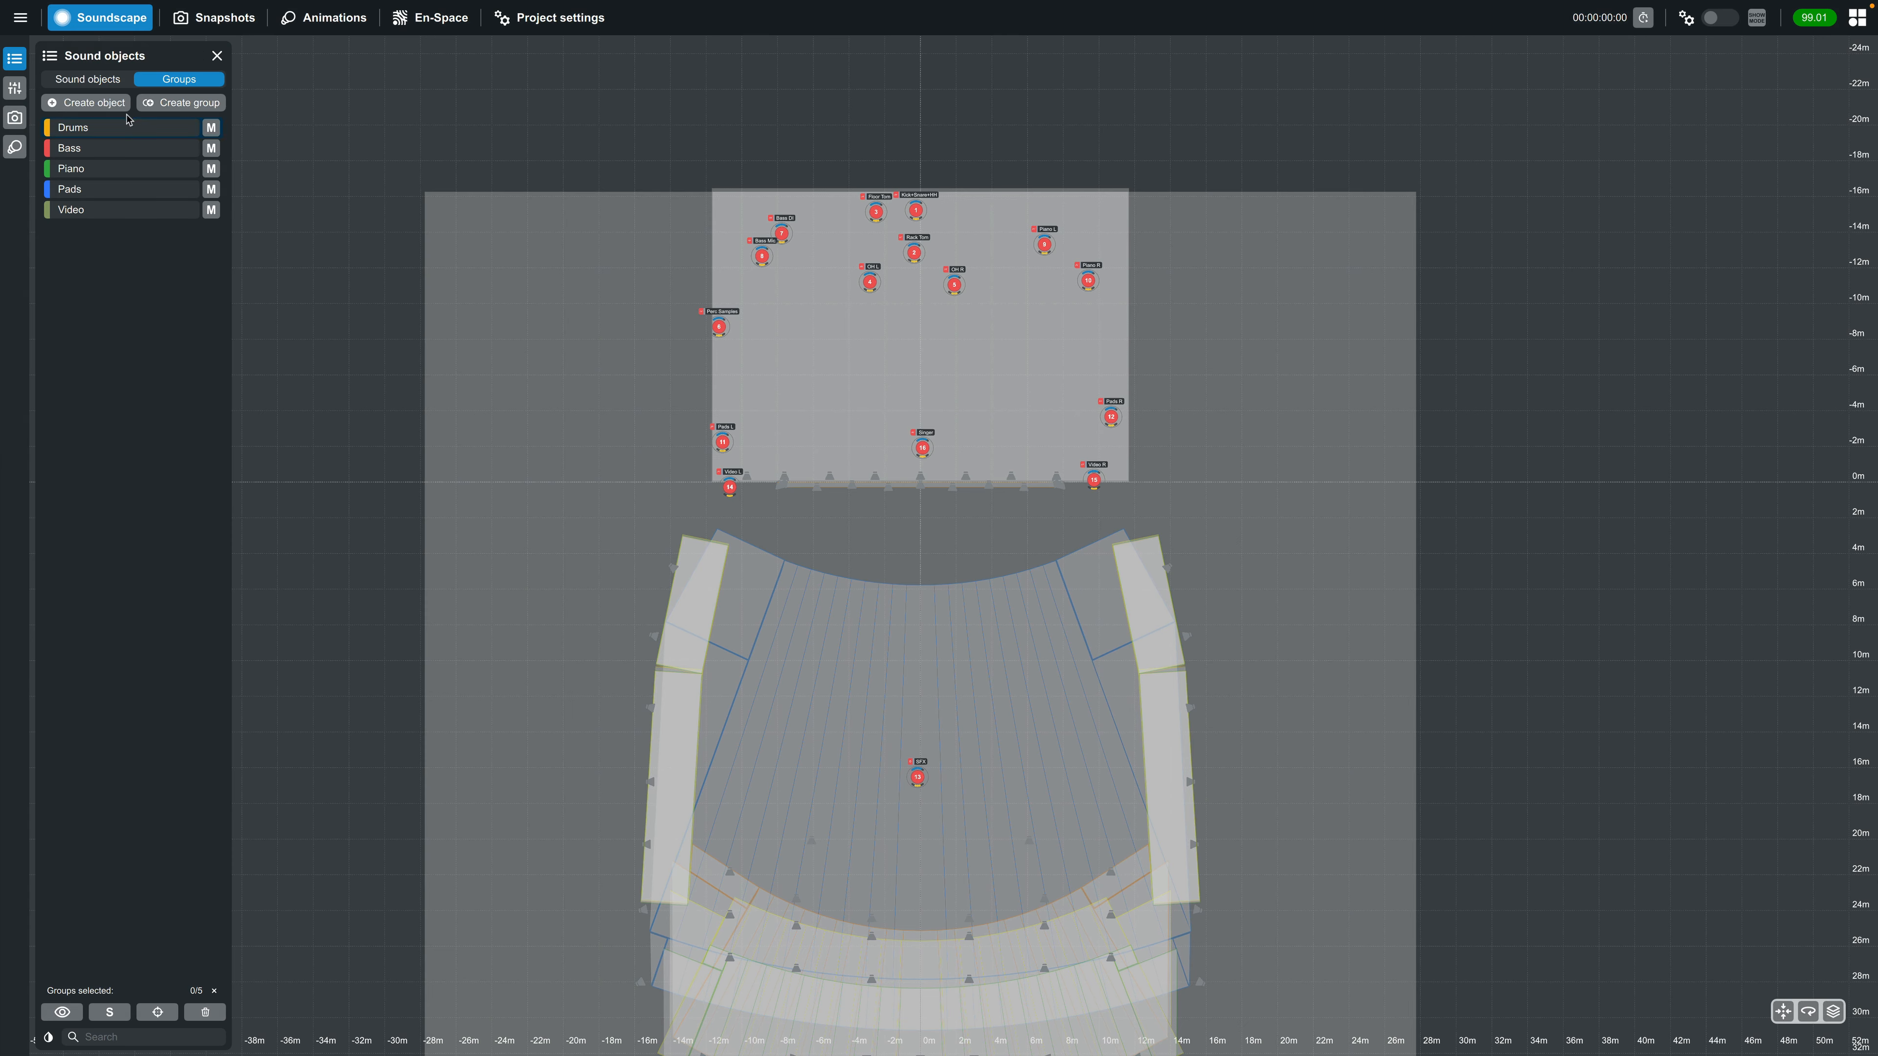
Create an indigo group named "Live Instruments" from all sound objects except SFX, Video L and Video R
click(88, 79)
click(111, 436)
ctrl+click(111, 354)
shift+click(101, 127)
ctrl+click(111, 436)
click(181, 102)
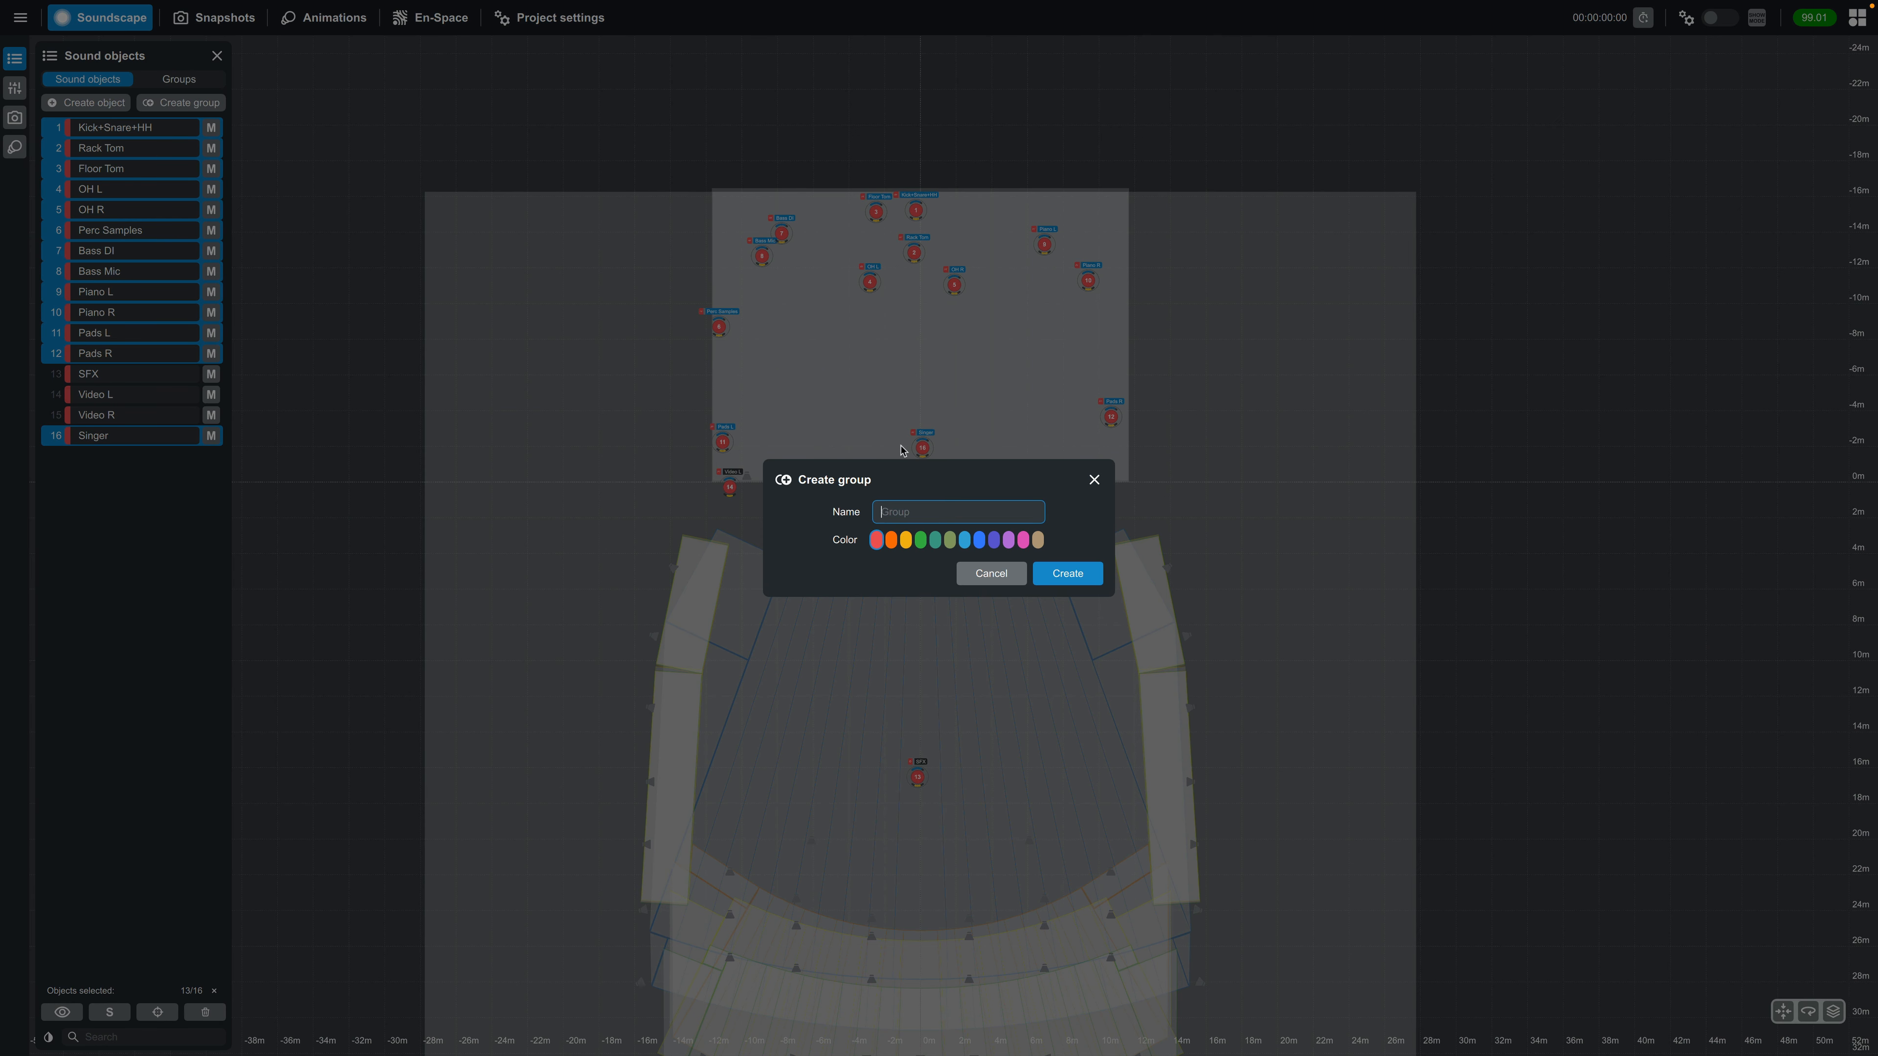
text(Live Instruments)
click(994, 540)
click(1067, 575)
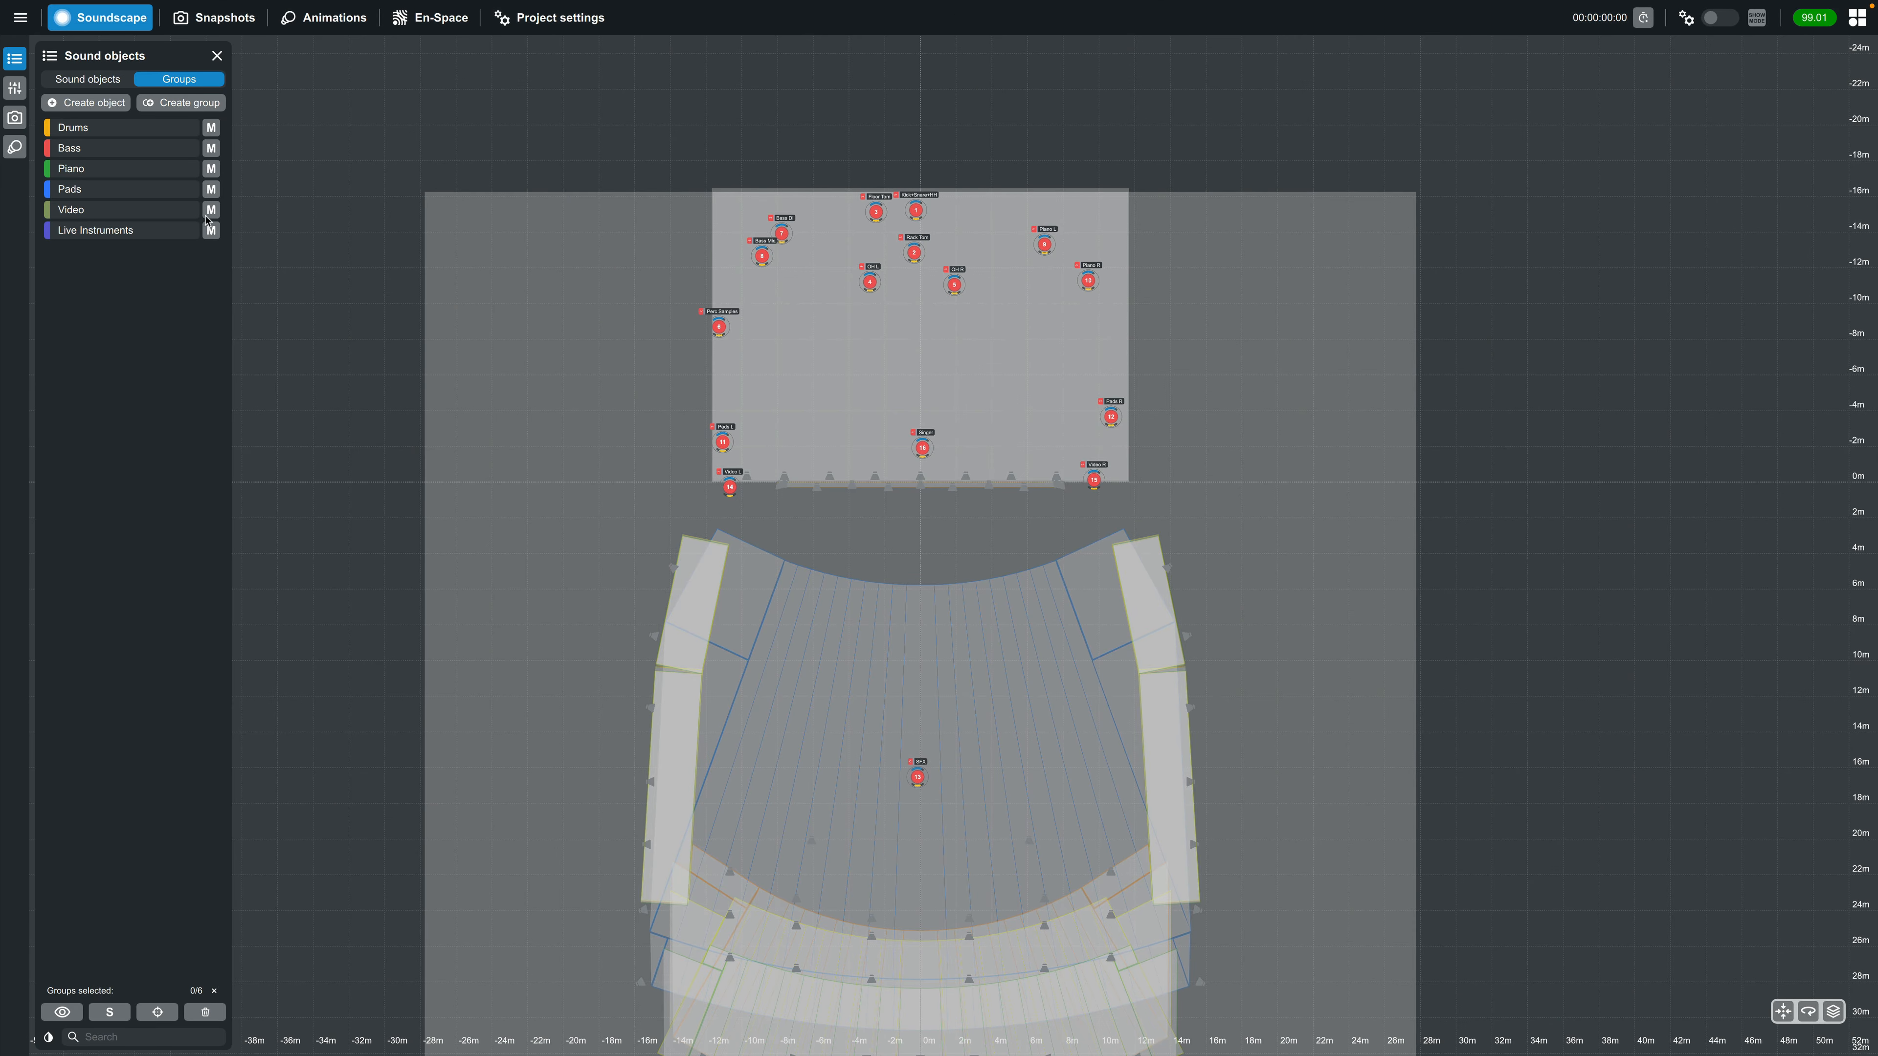
Apply the Drums group's color to all of its sound objects
click(136, 130)
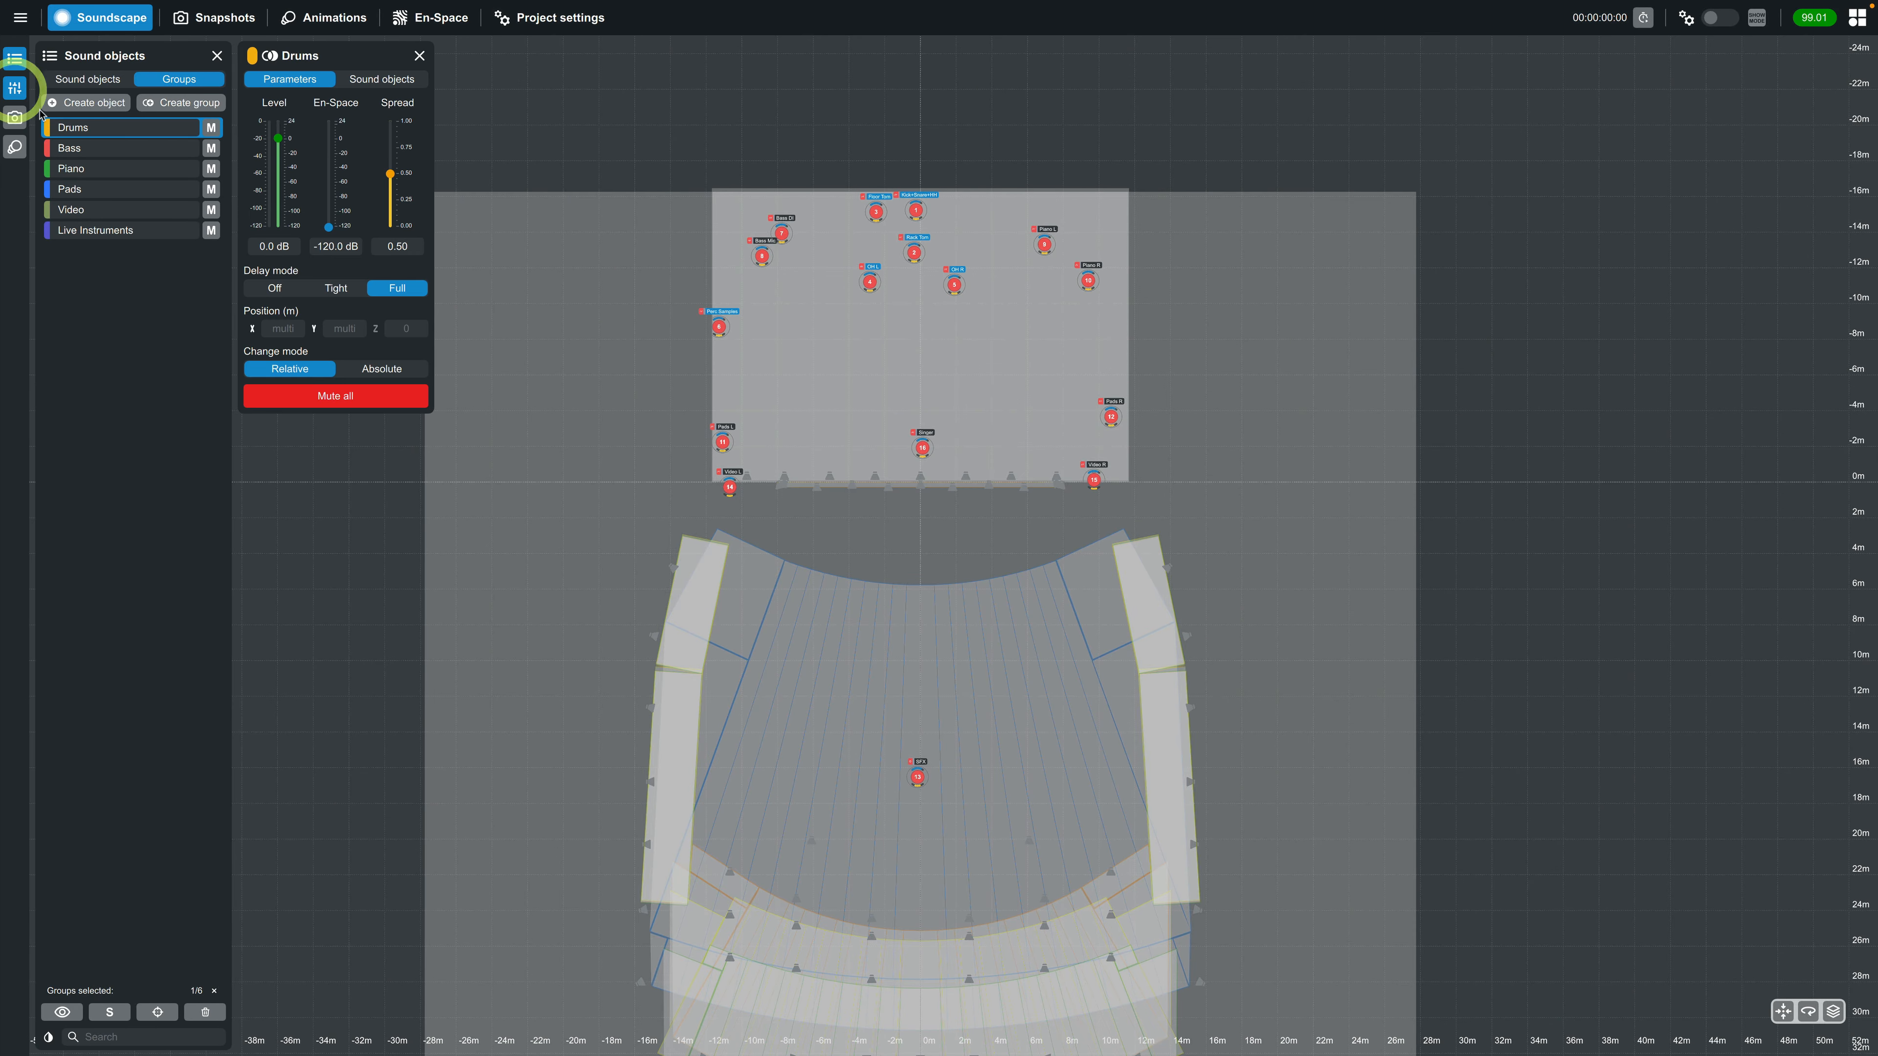
click(374, 79)
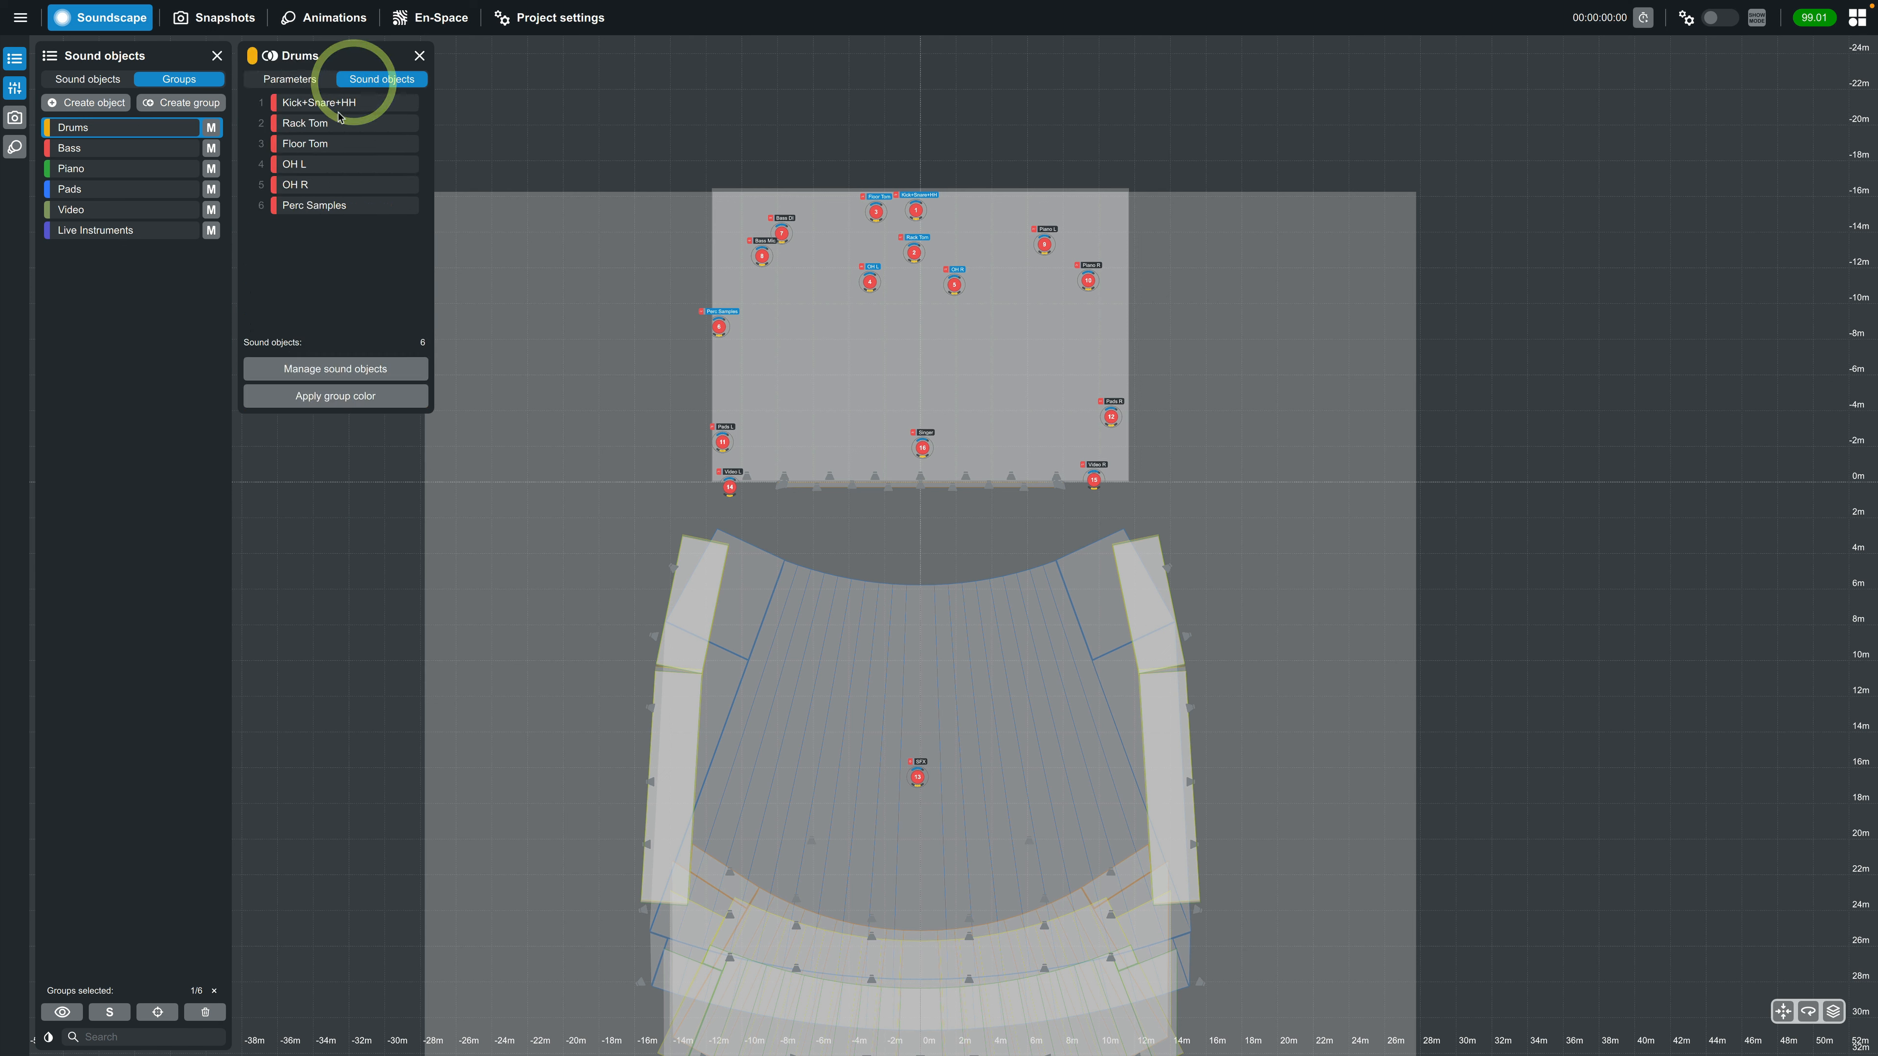
click(337, 398)
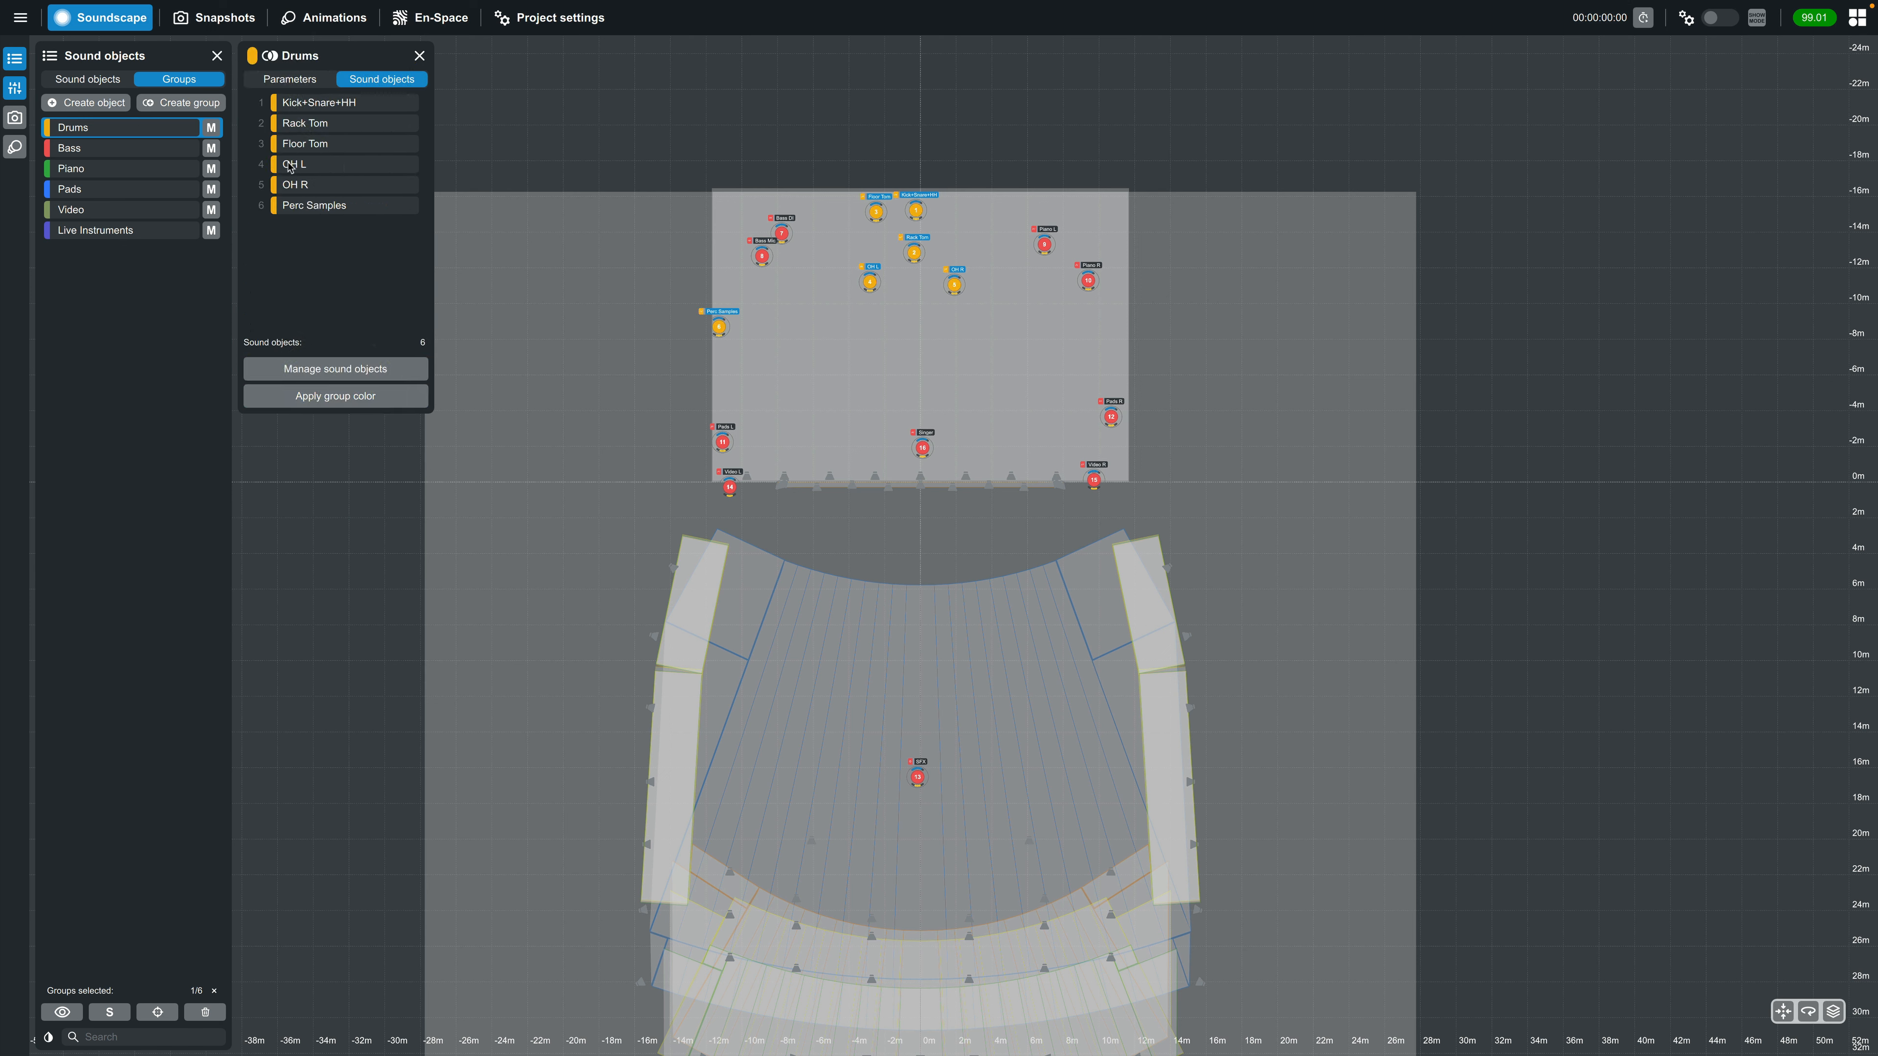
Apply the group colors of Piano, Pads and Video to their member sound objects
click(149, 167)
click(337, 397)
click(104, 189)
click(303, 397)
click(133, 209)
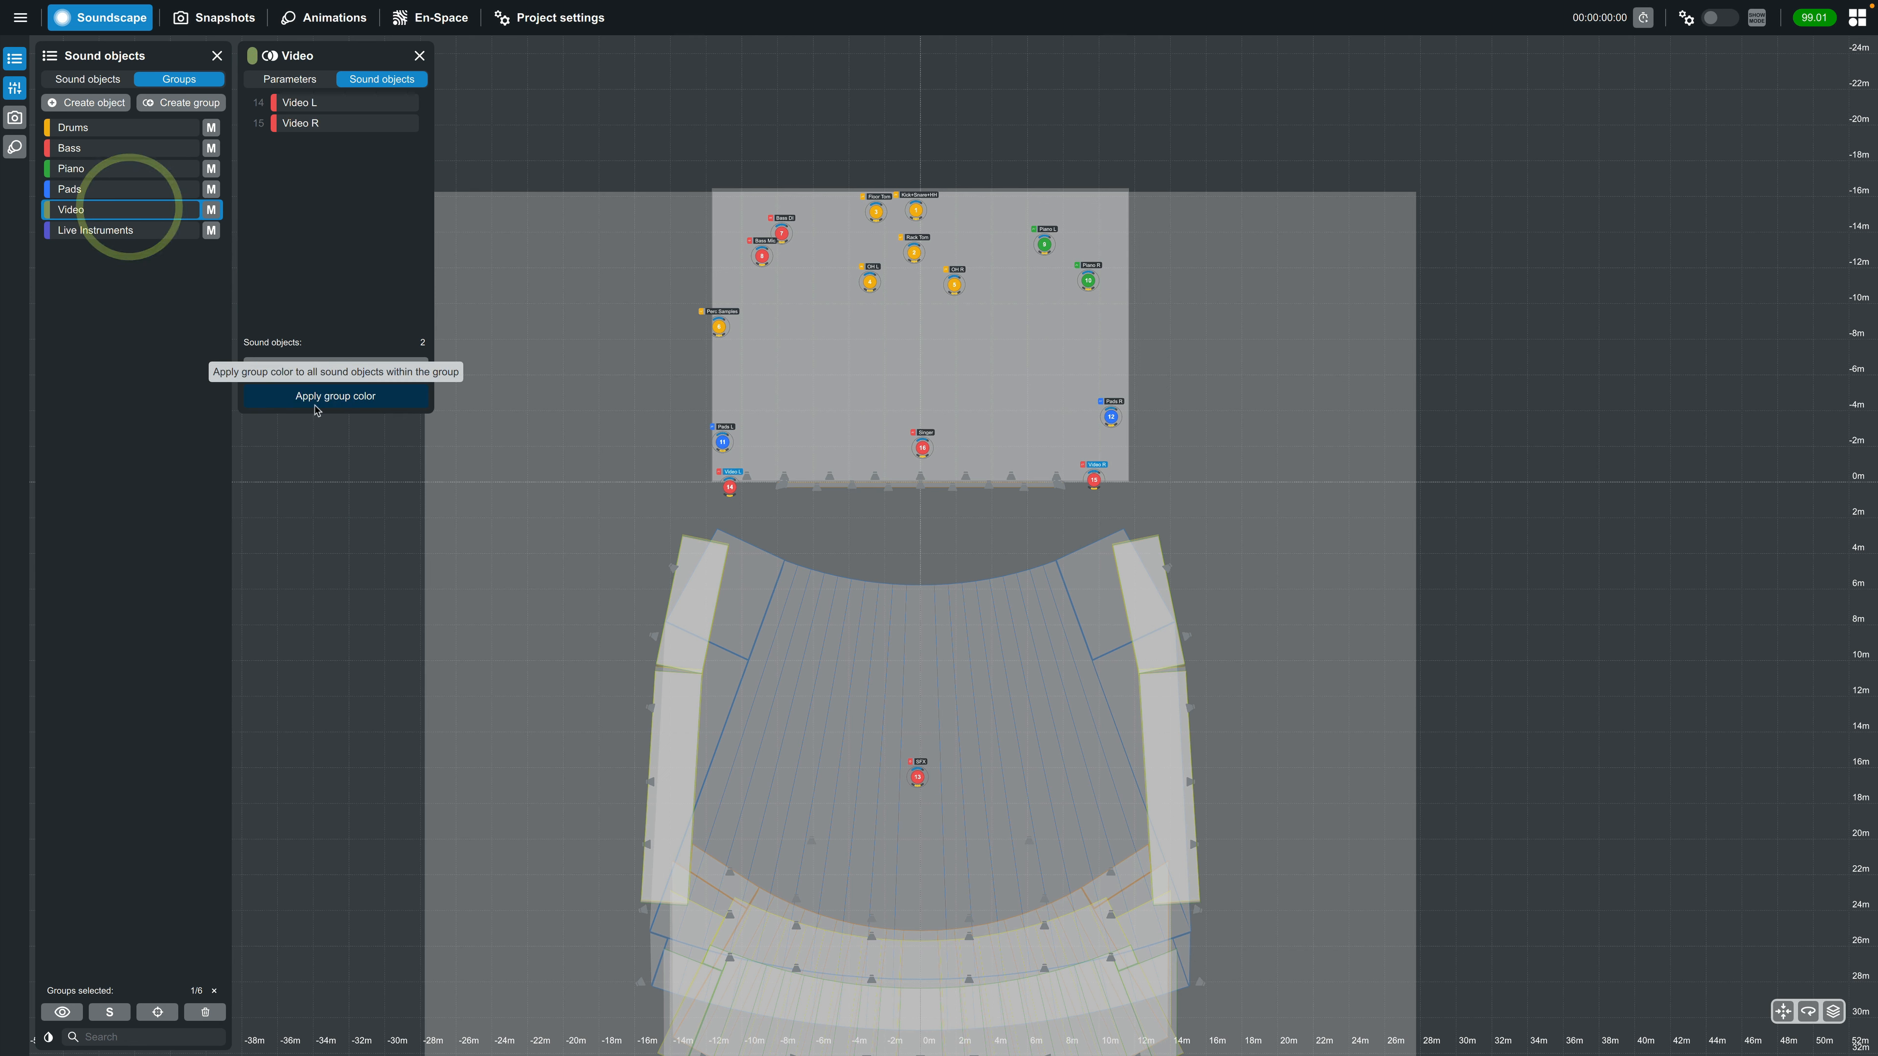
click(303, 397)
Set the color of the SFX sound object to beige
click(87, 80)
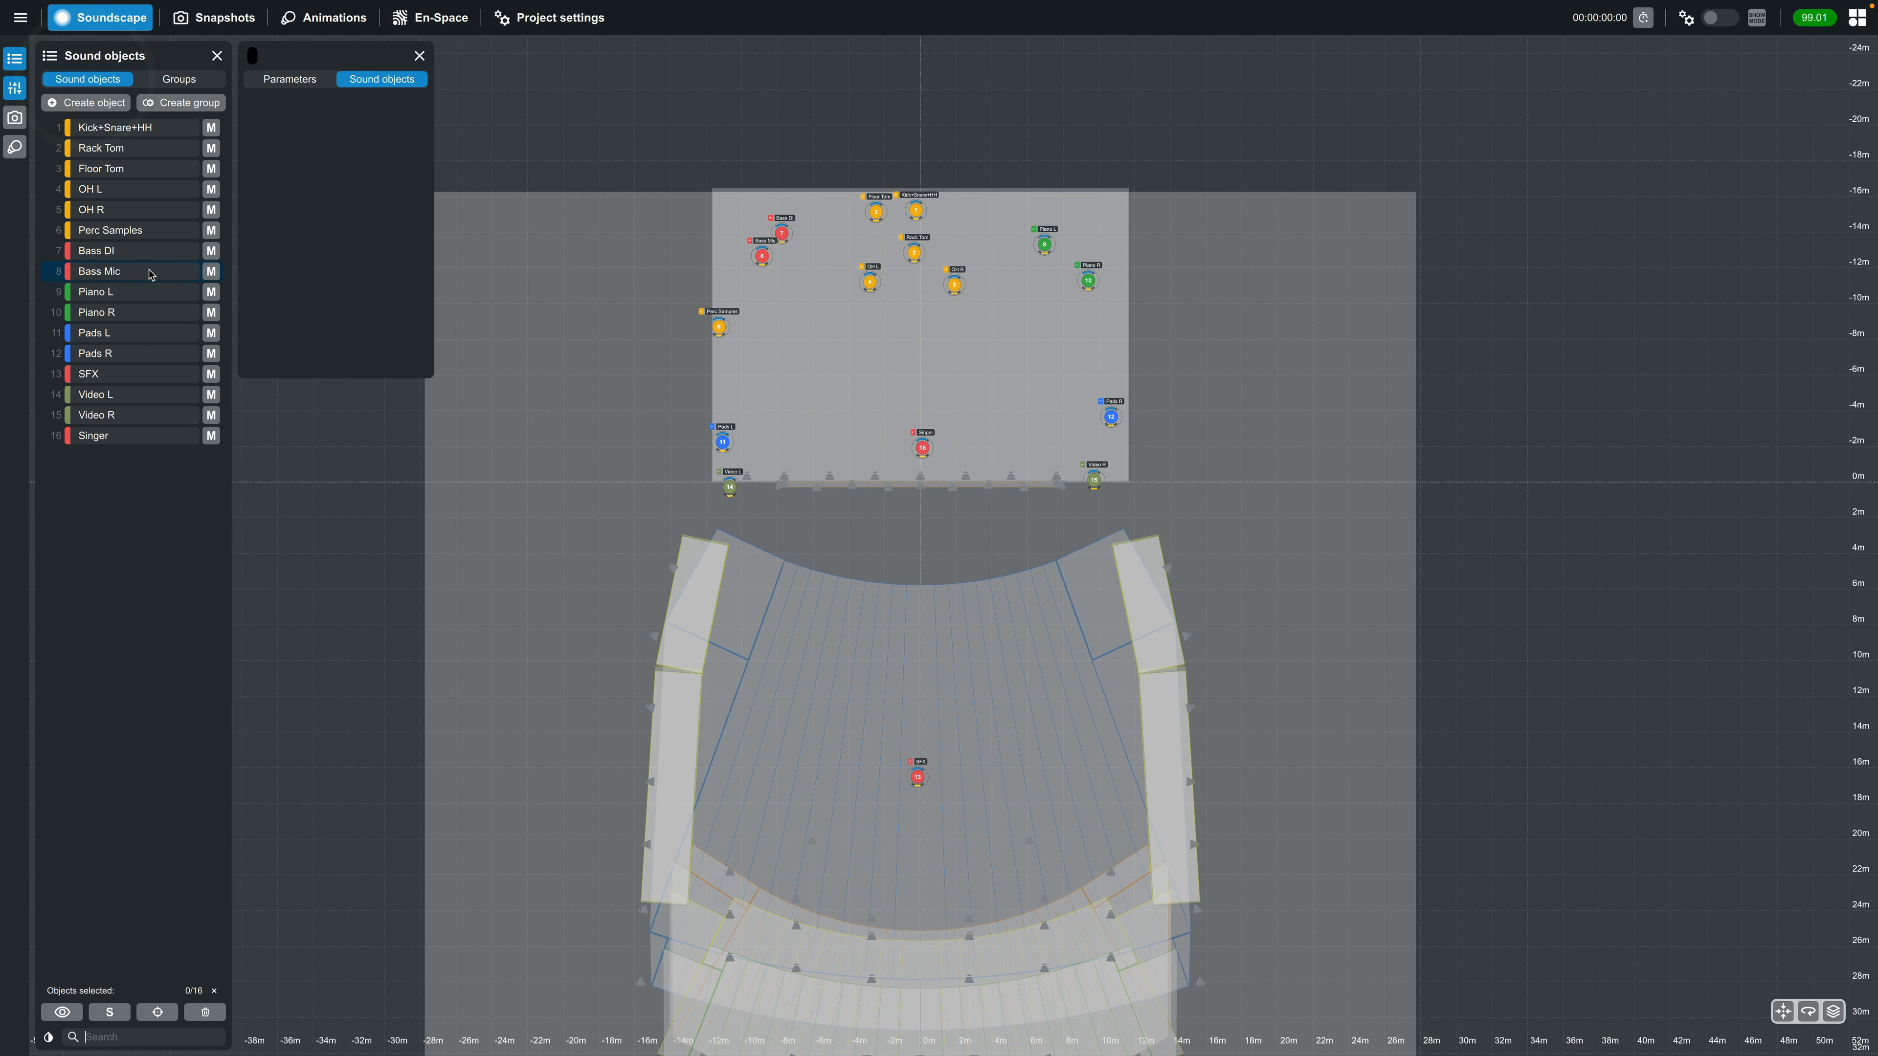
click(127, 374)
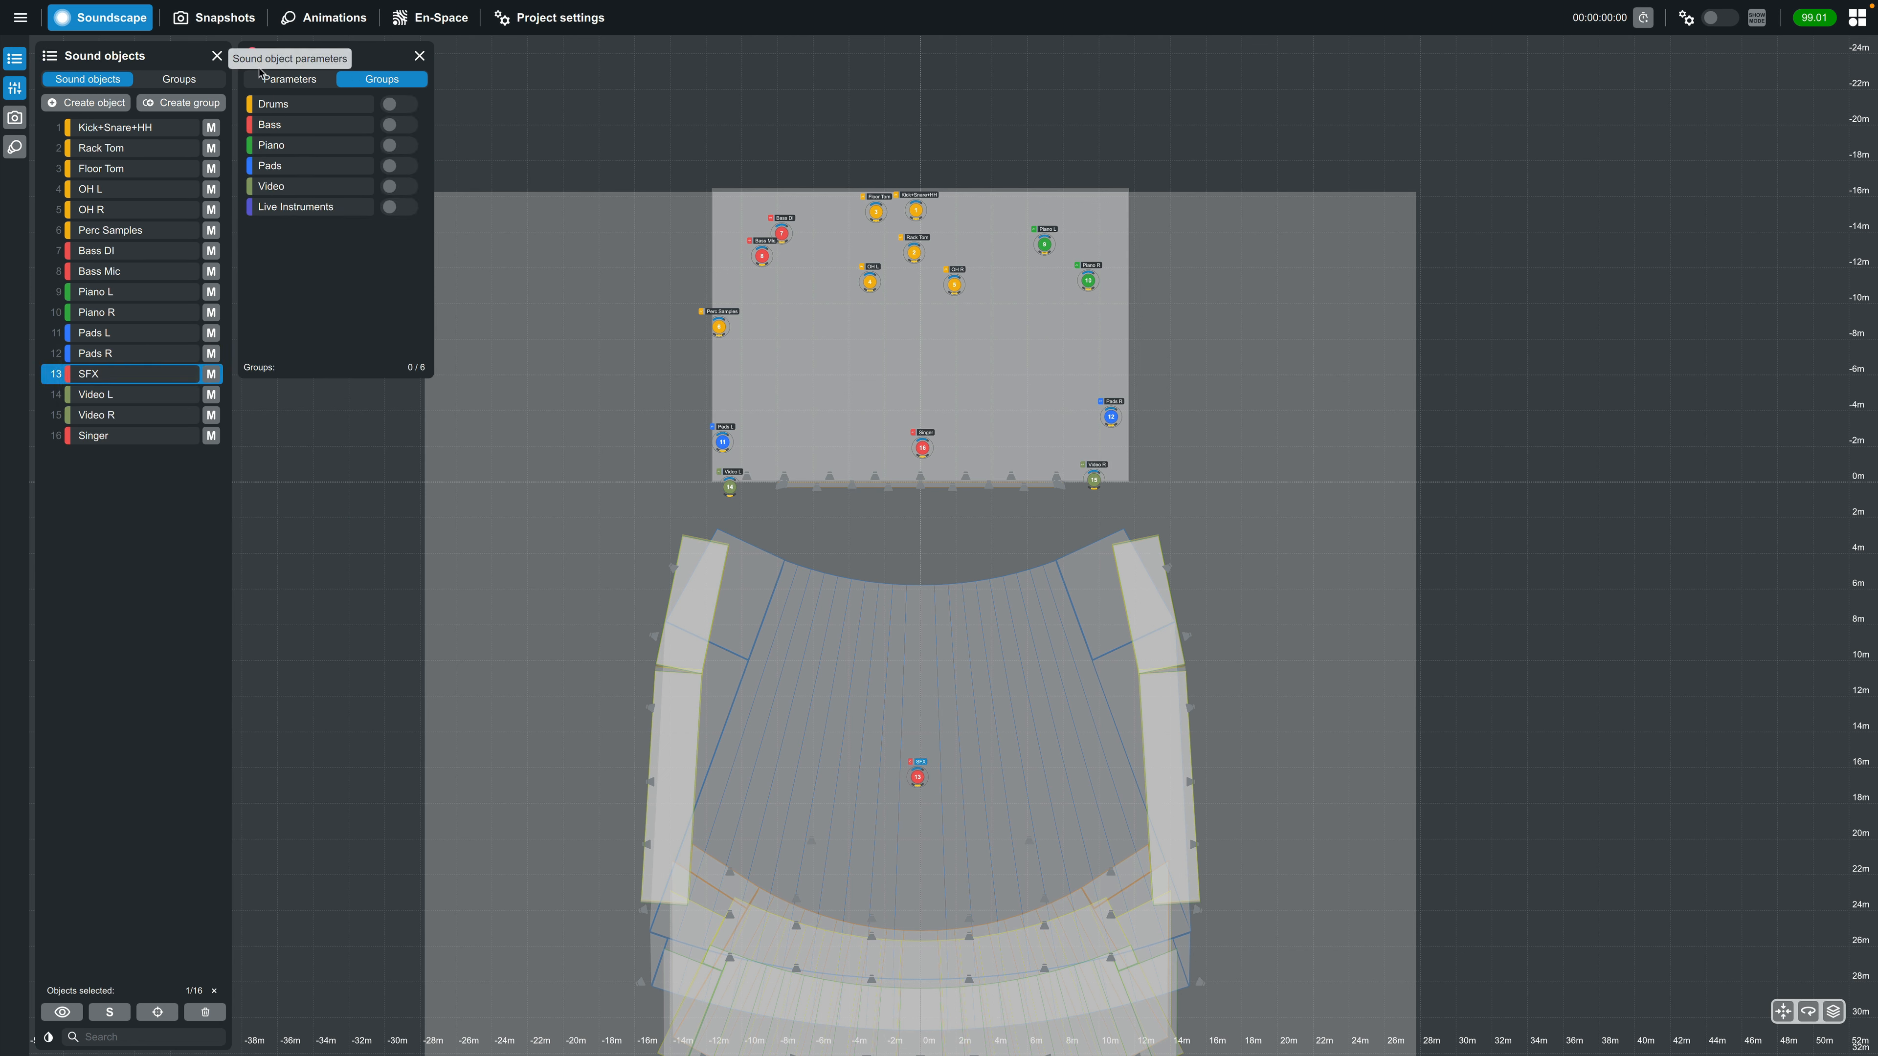
click(252, 58)
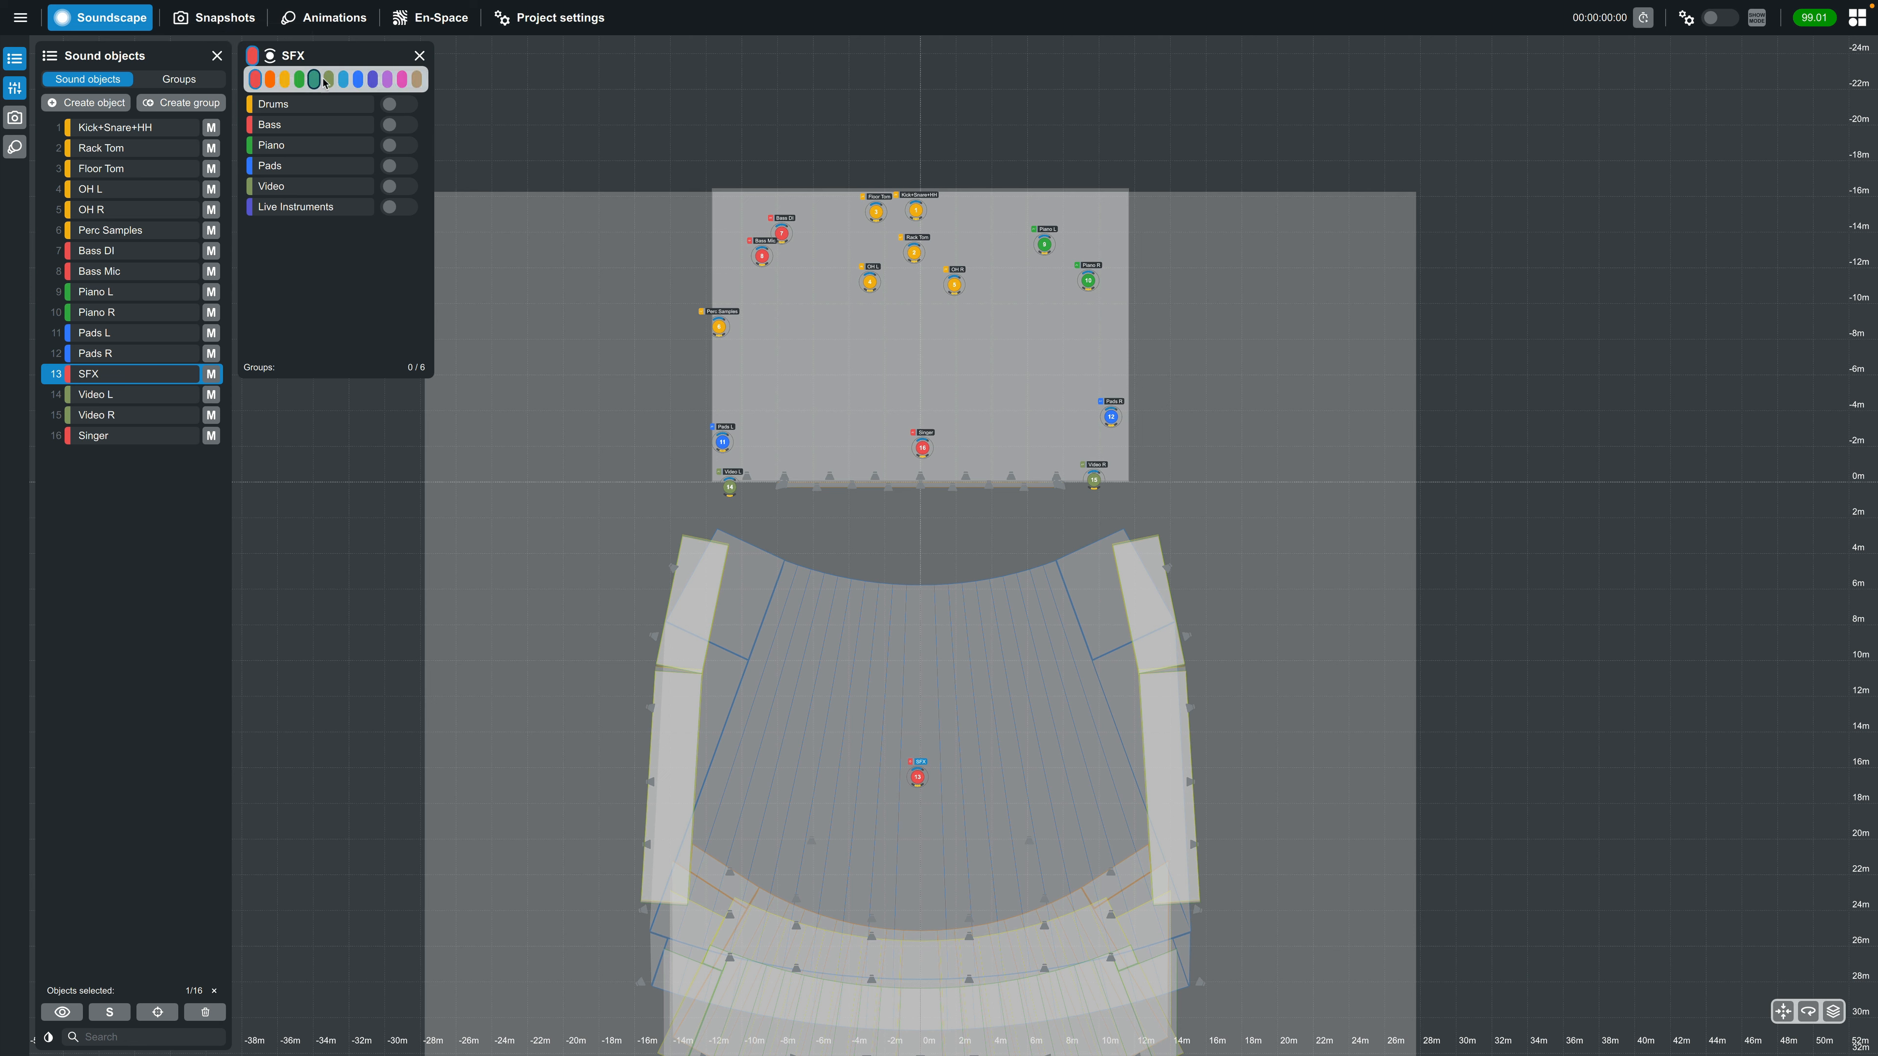
click(418, 79)
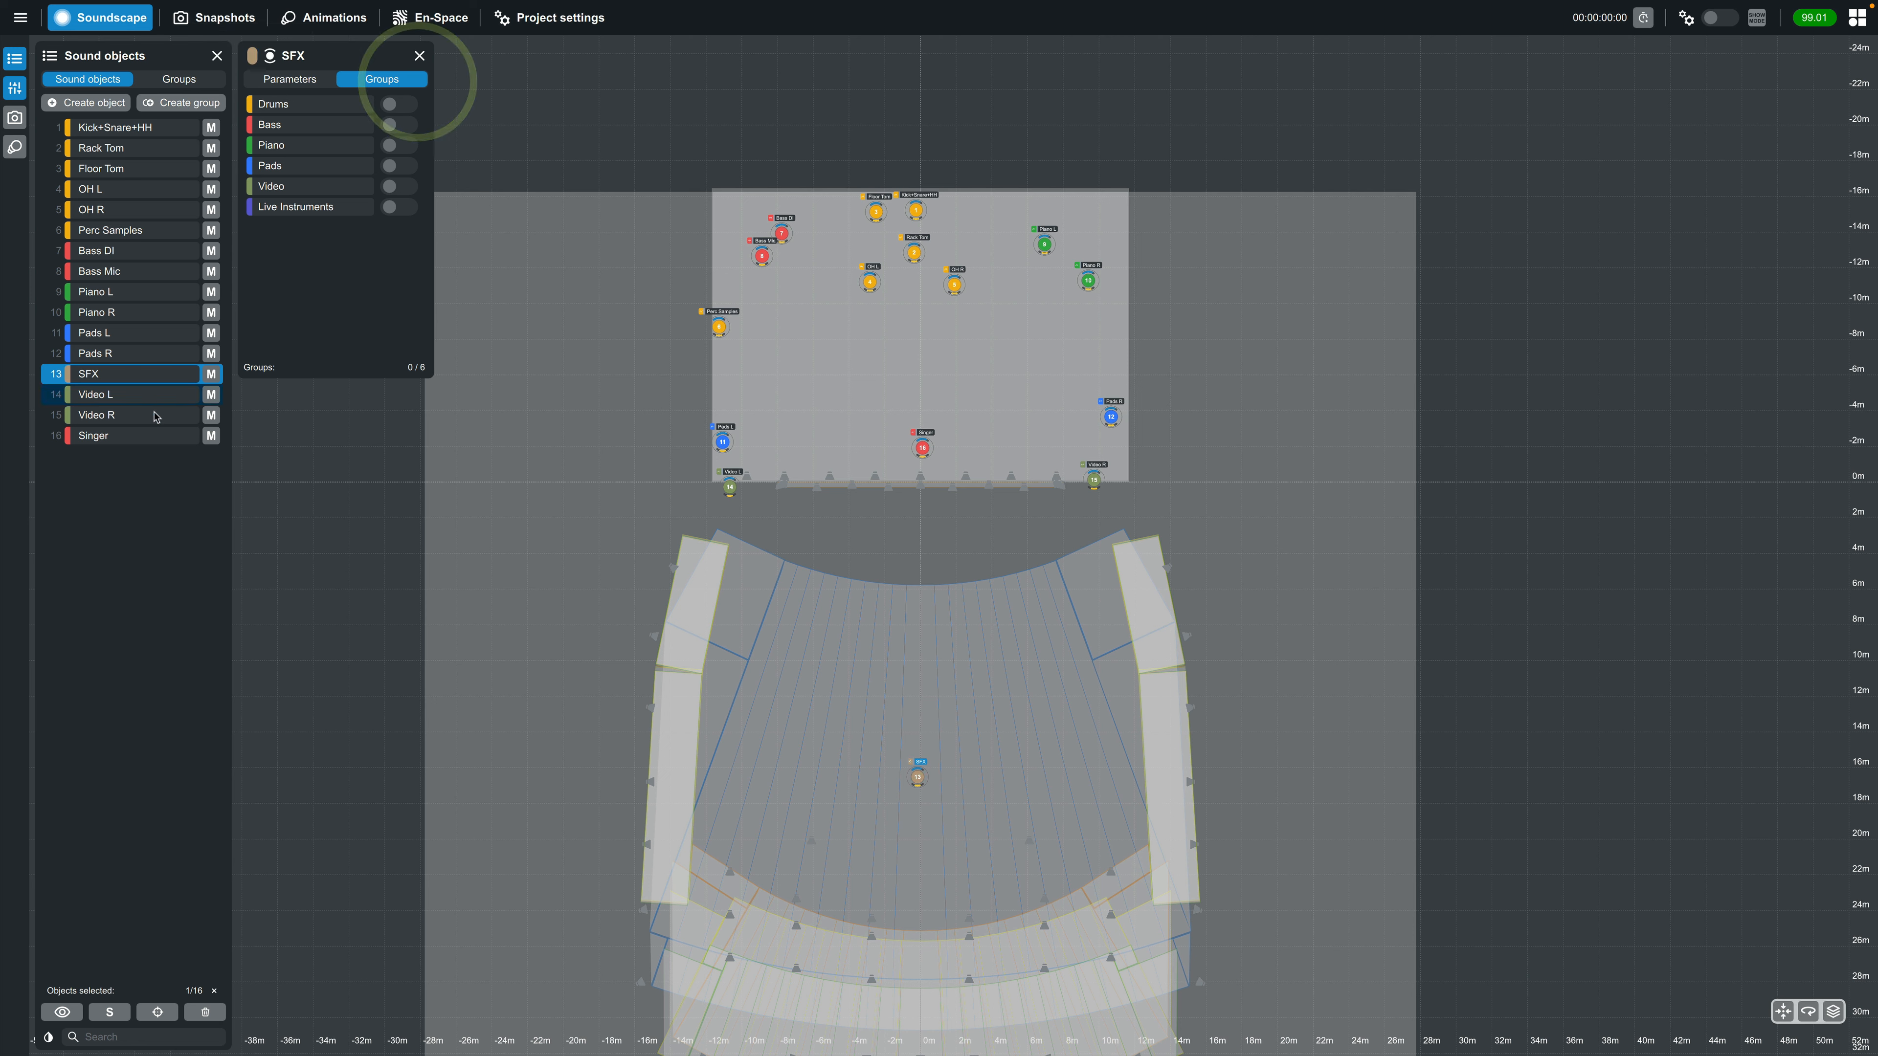
Set the Singer sound object's color to pink and close its parameters
click(142, 436)
click(402, 79)
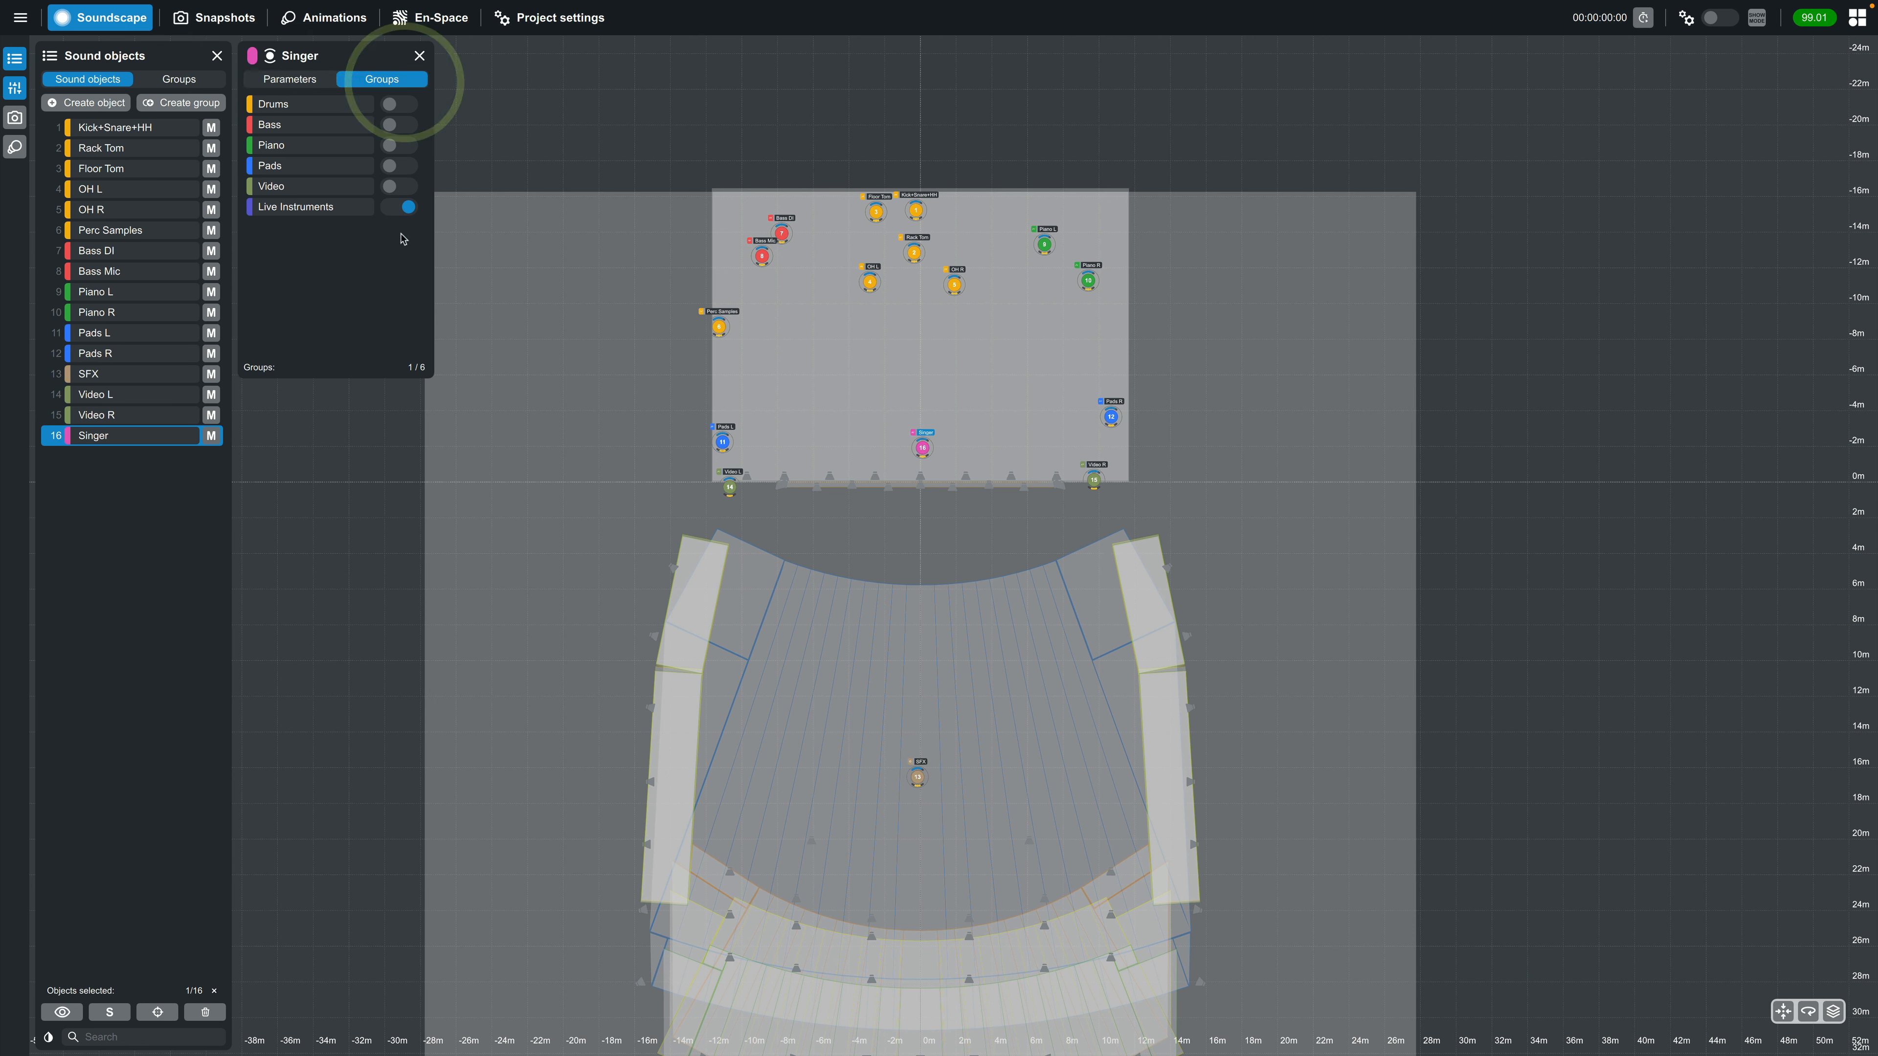
click(420, 50)
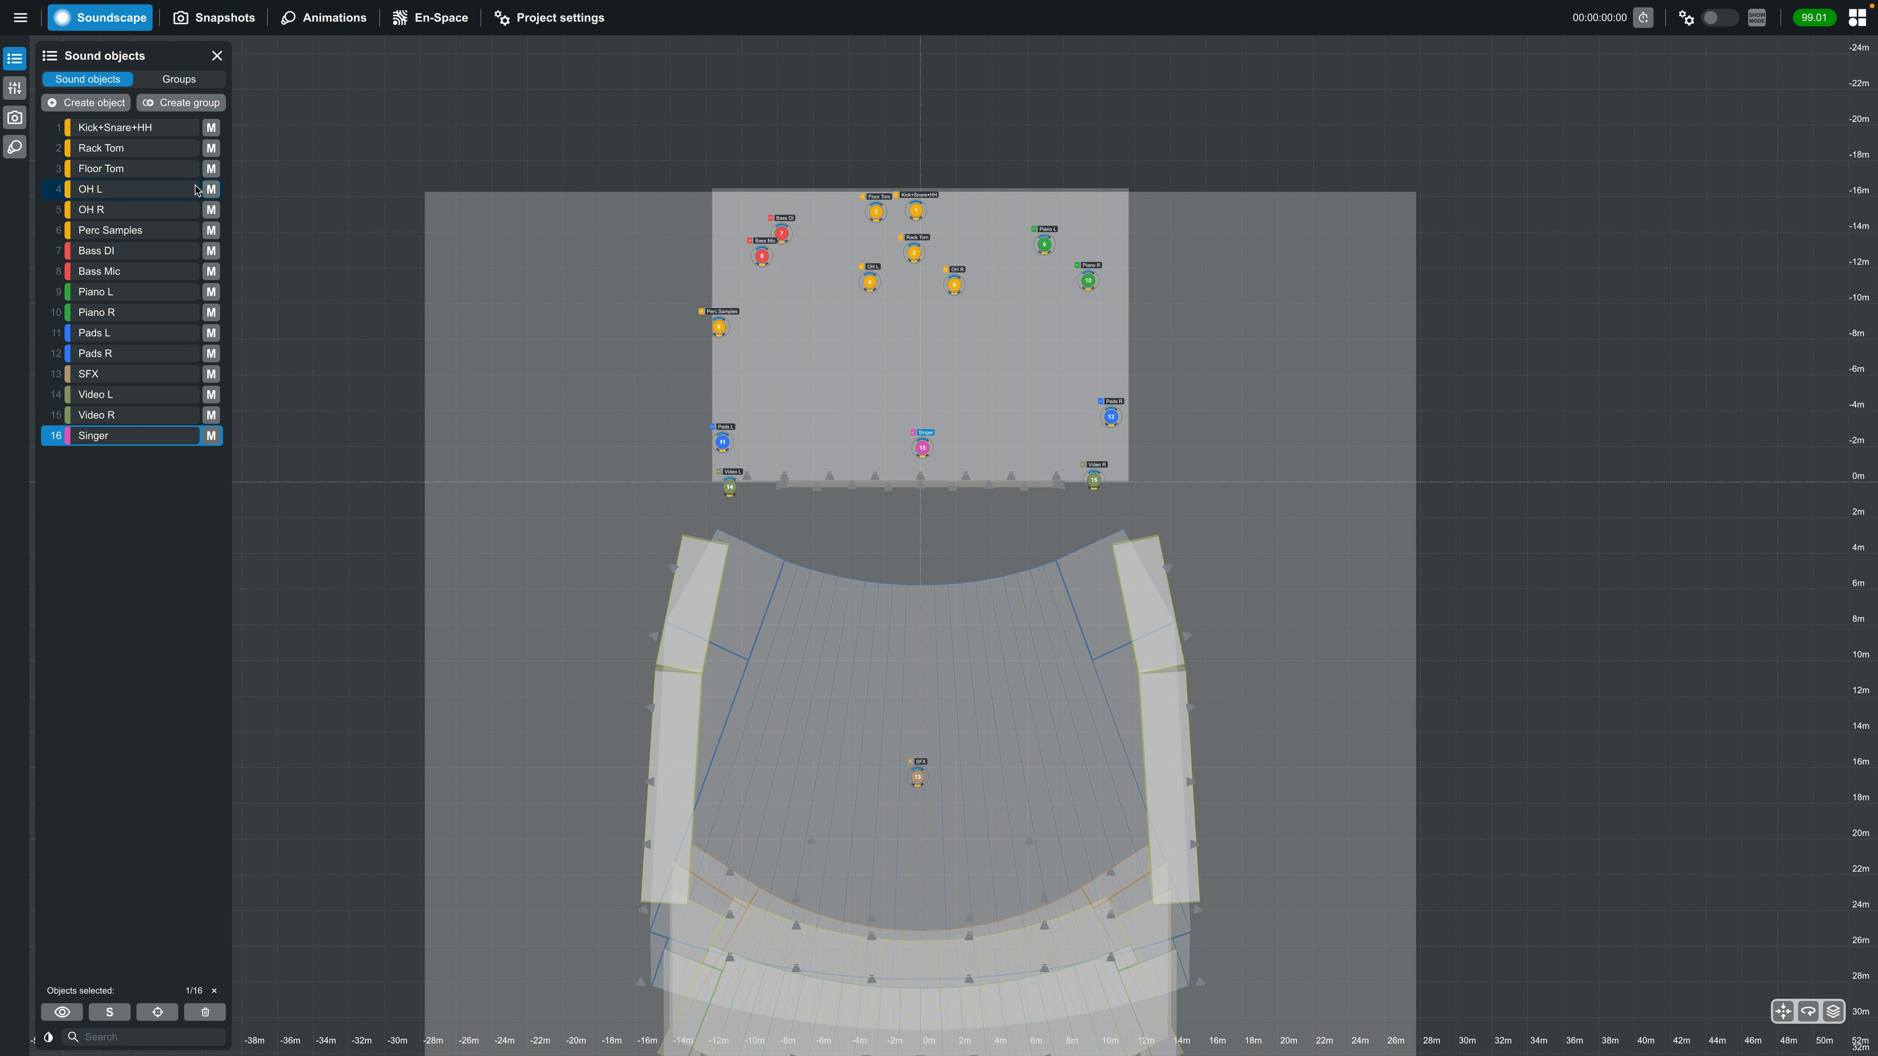
Create a snapshot of the current sound object layout named "Default"
click(14, 117)
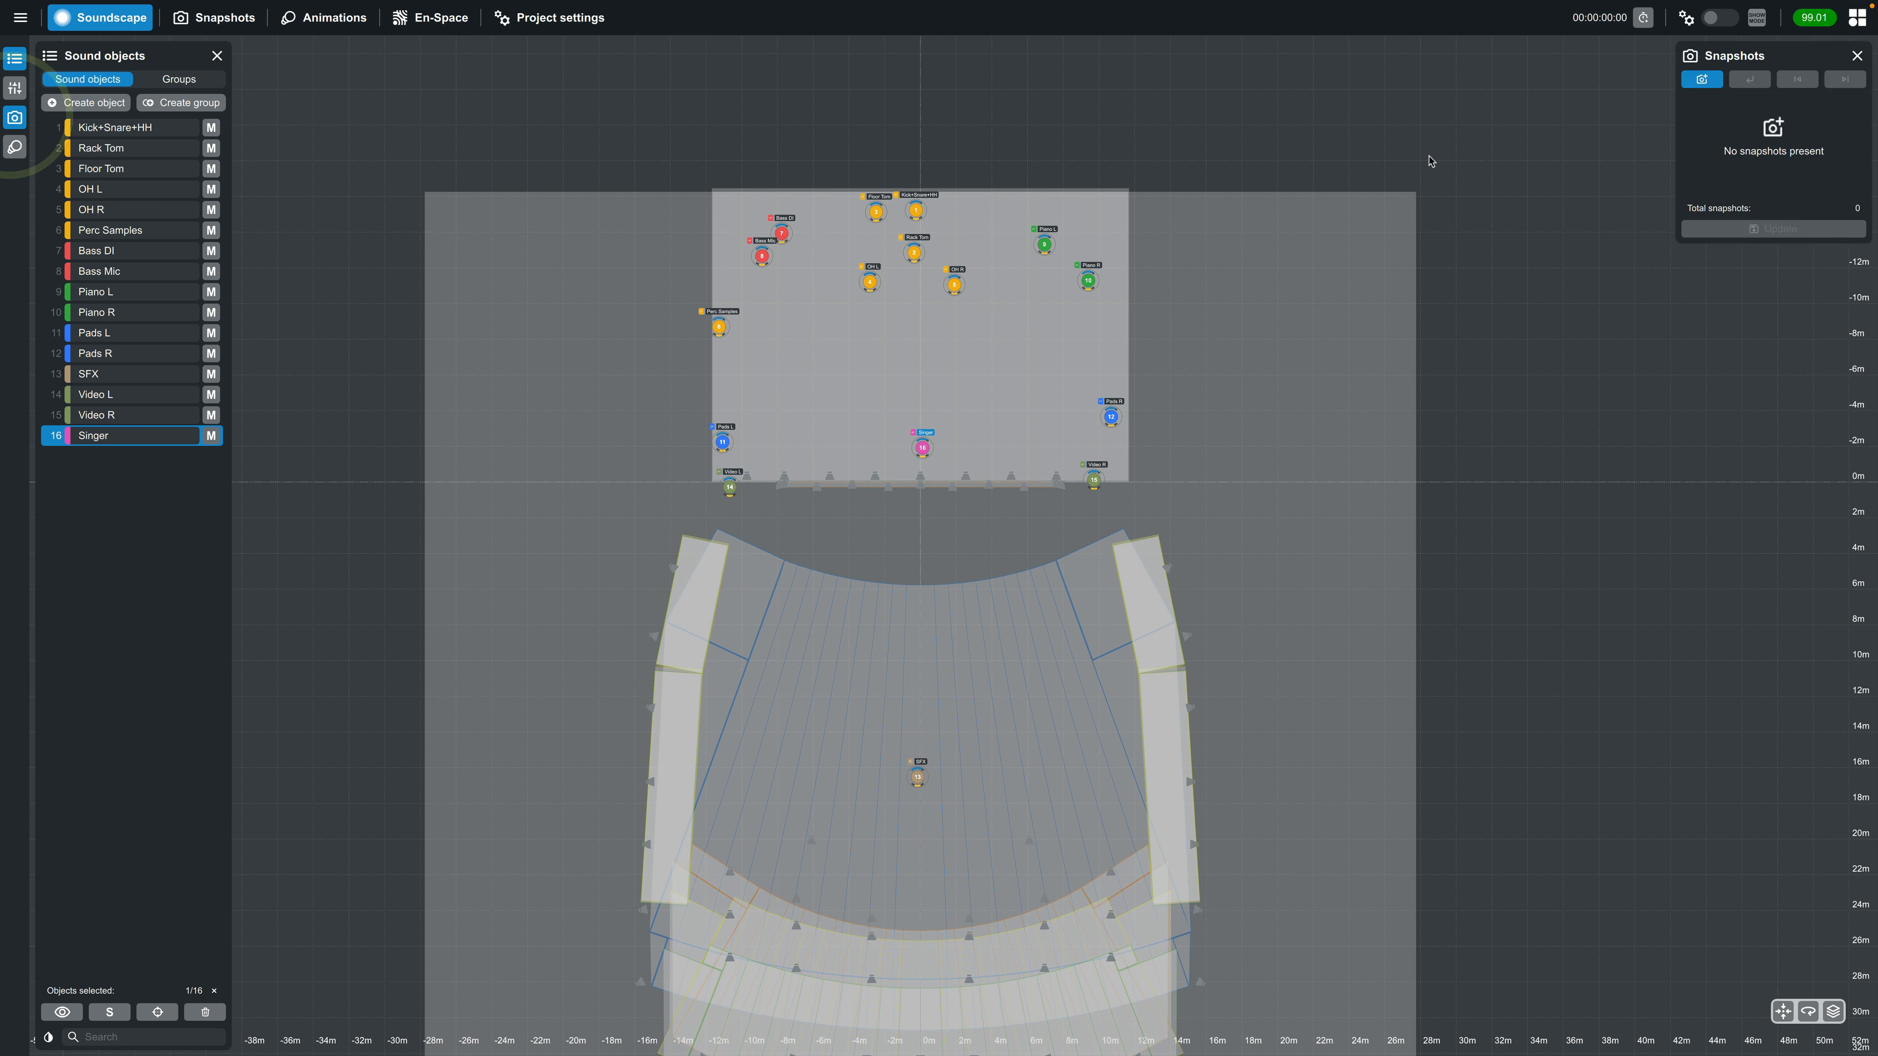
click(1704, 84)
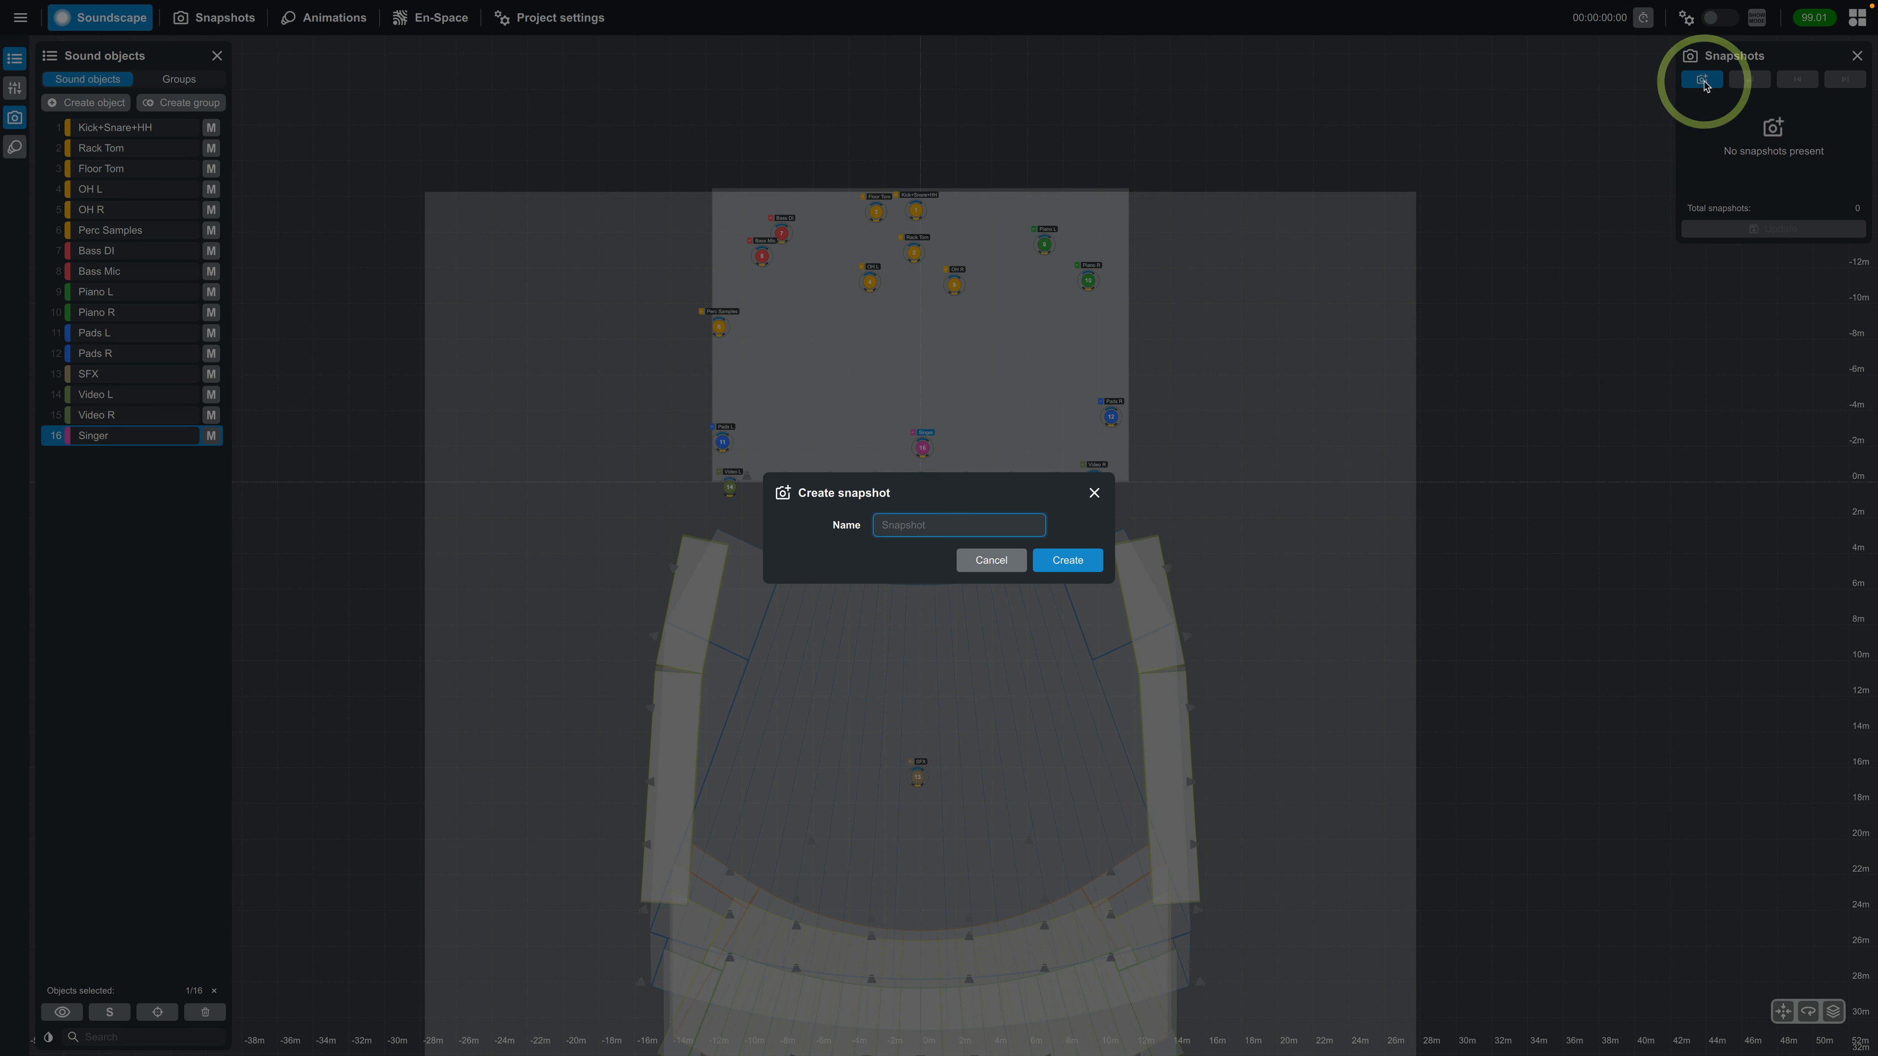
text(Default)
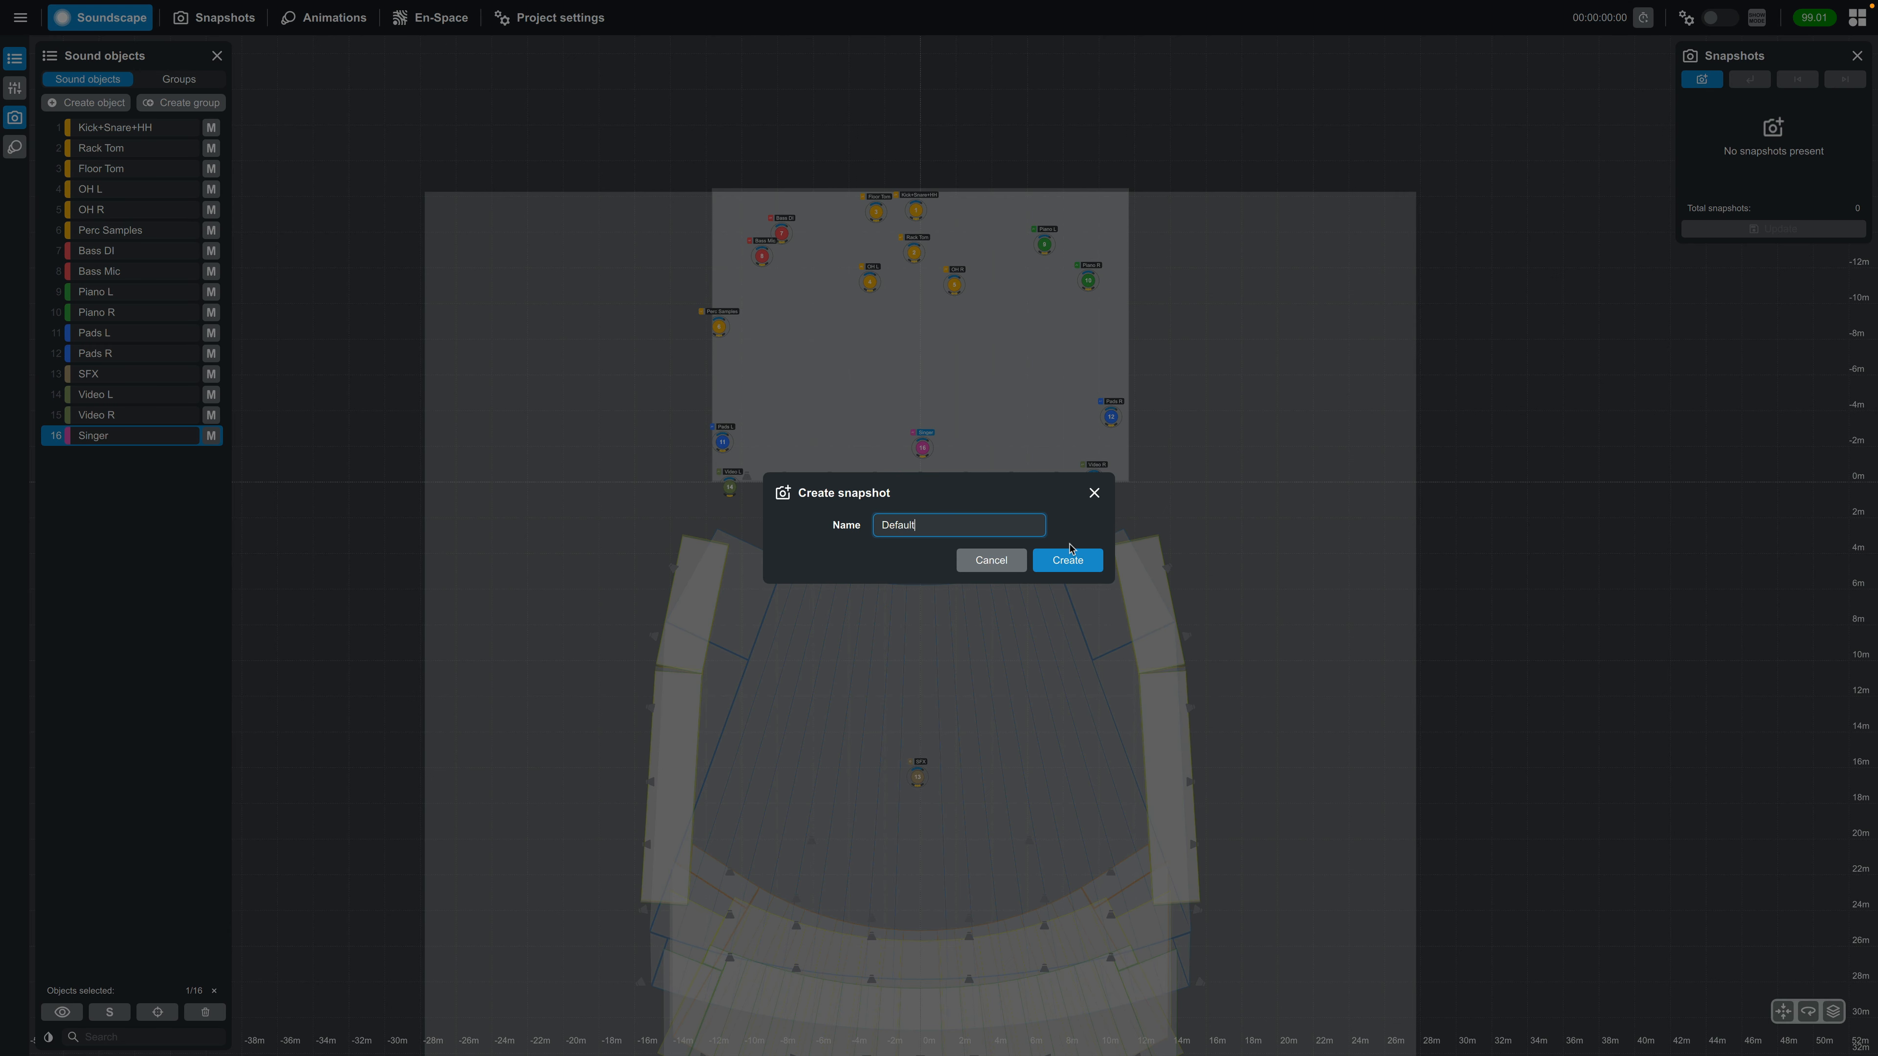
click(1067, 563)
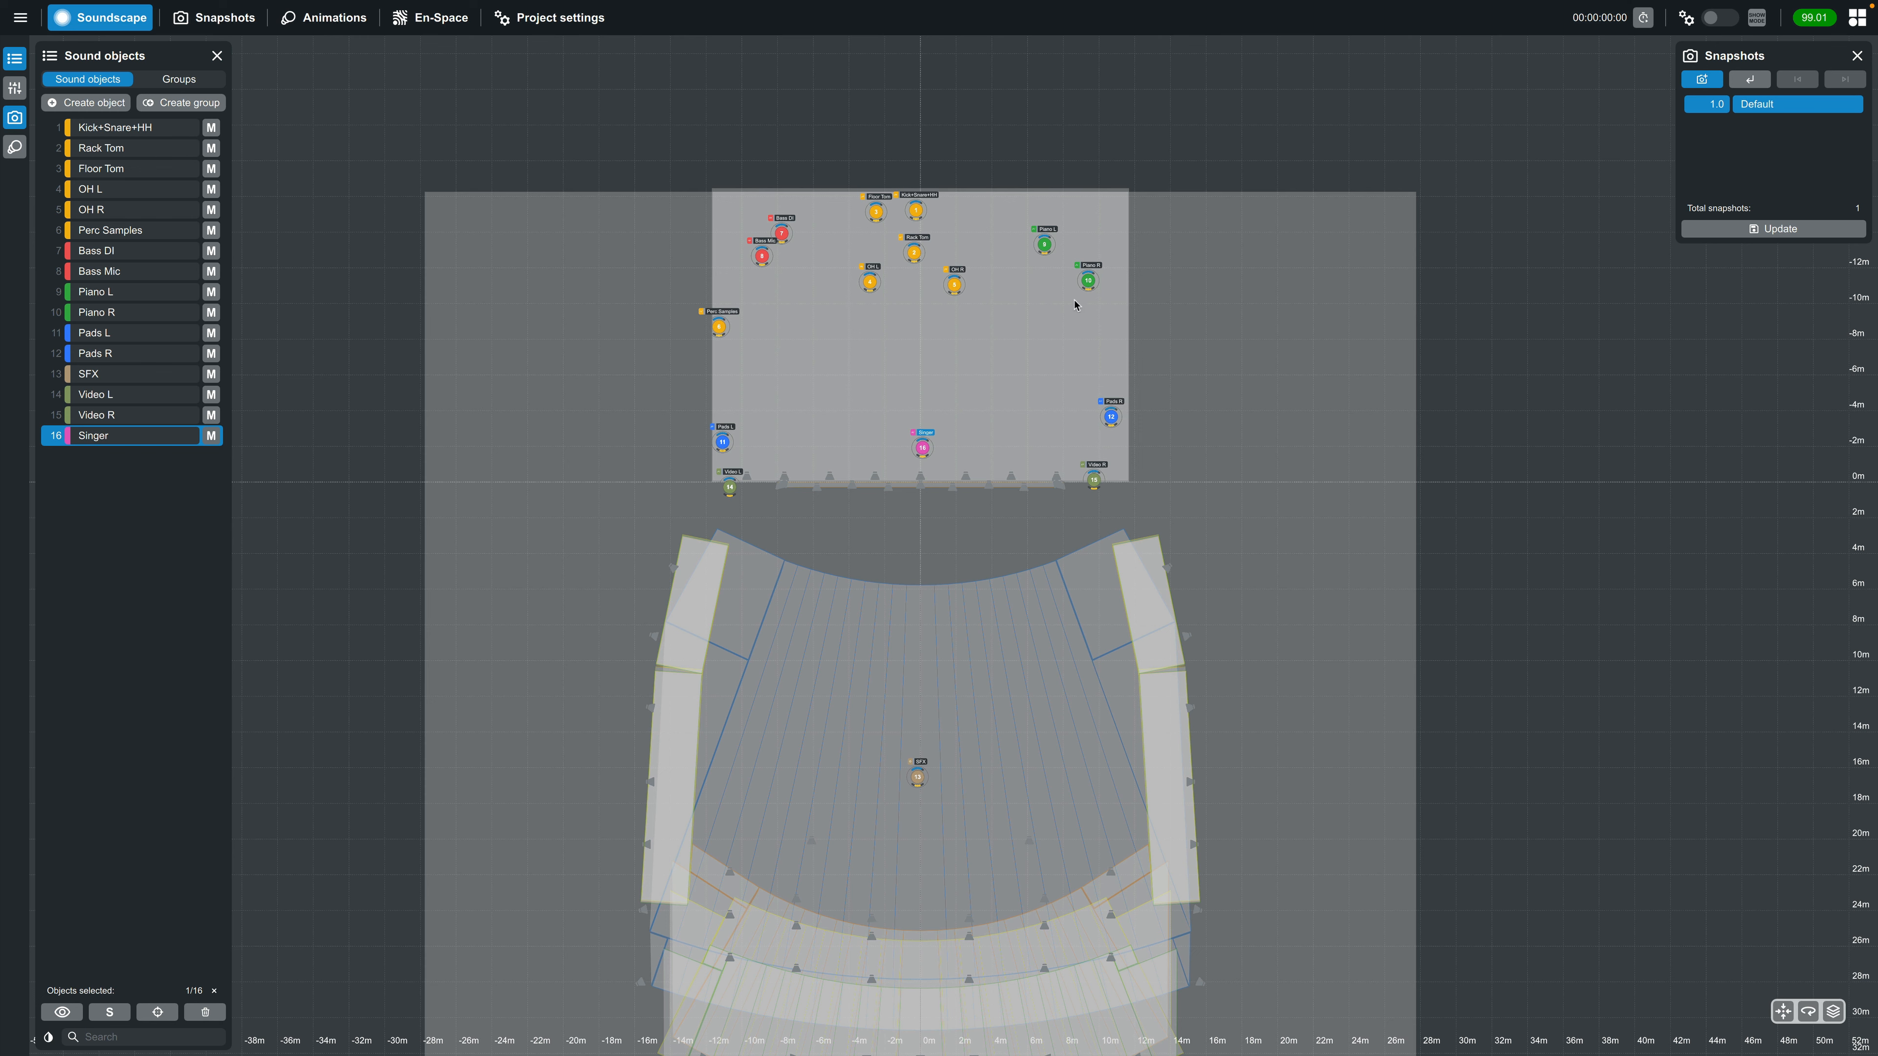
Tighten the Rack Tom and overheads around the drum kit and move the Piano and Bass objects inward and downstage
click(917, 250)
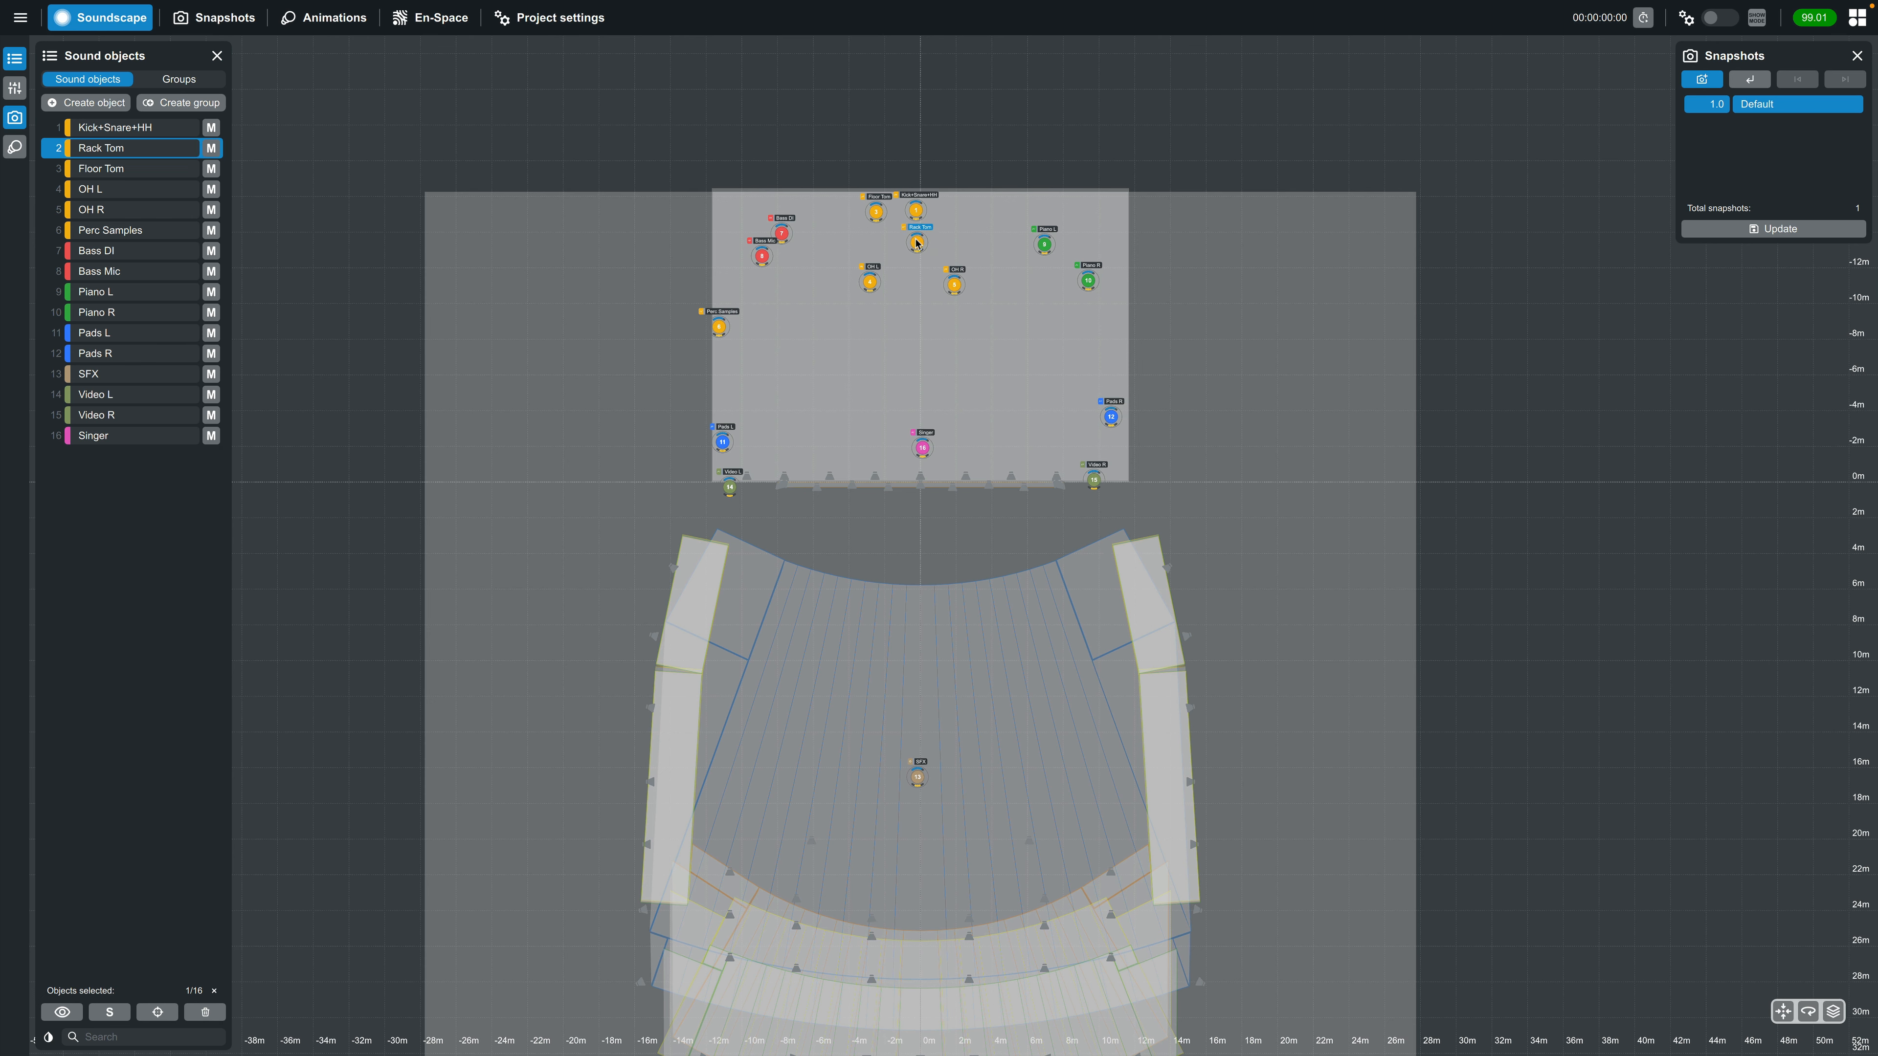
drag(872, 282, 1007, 320)
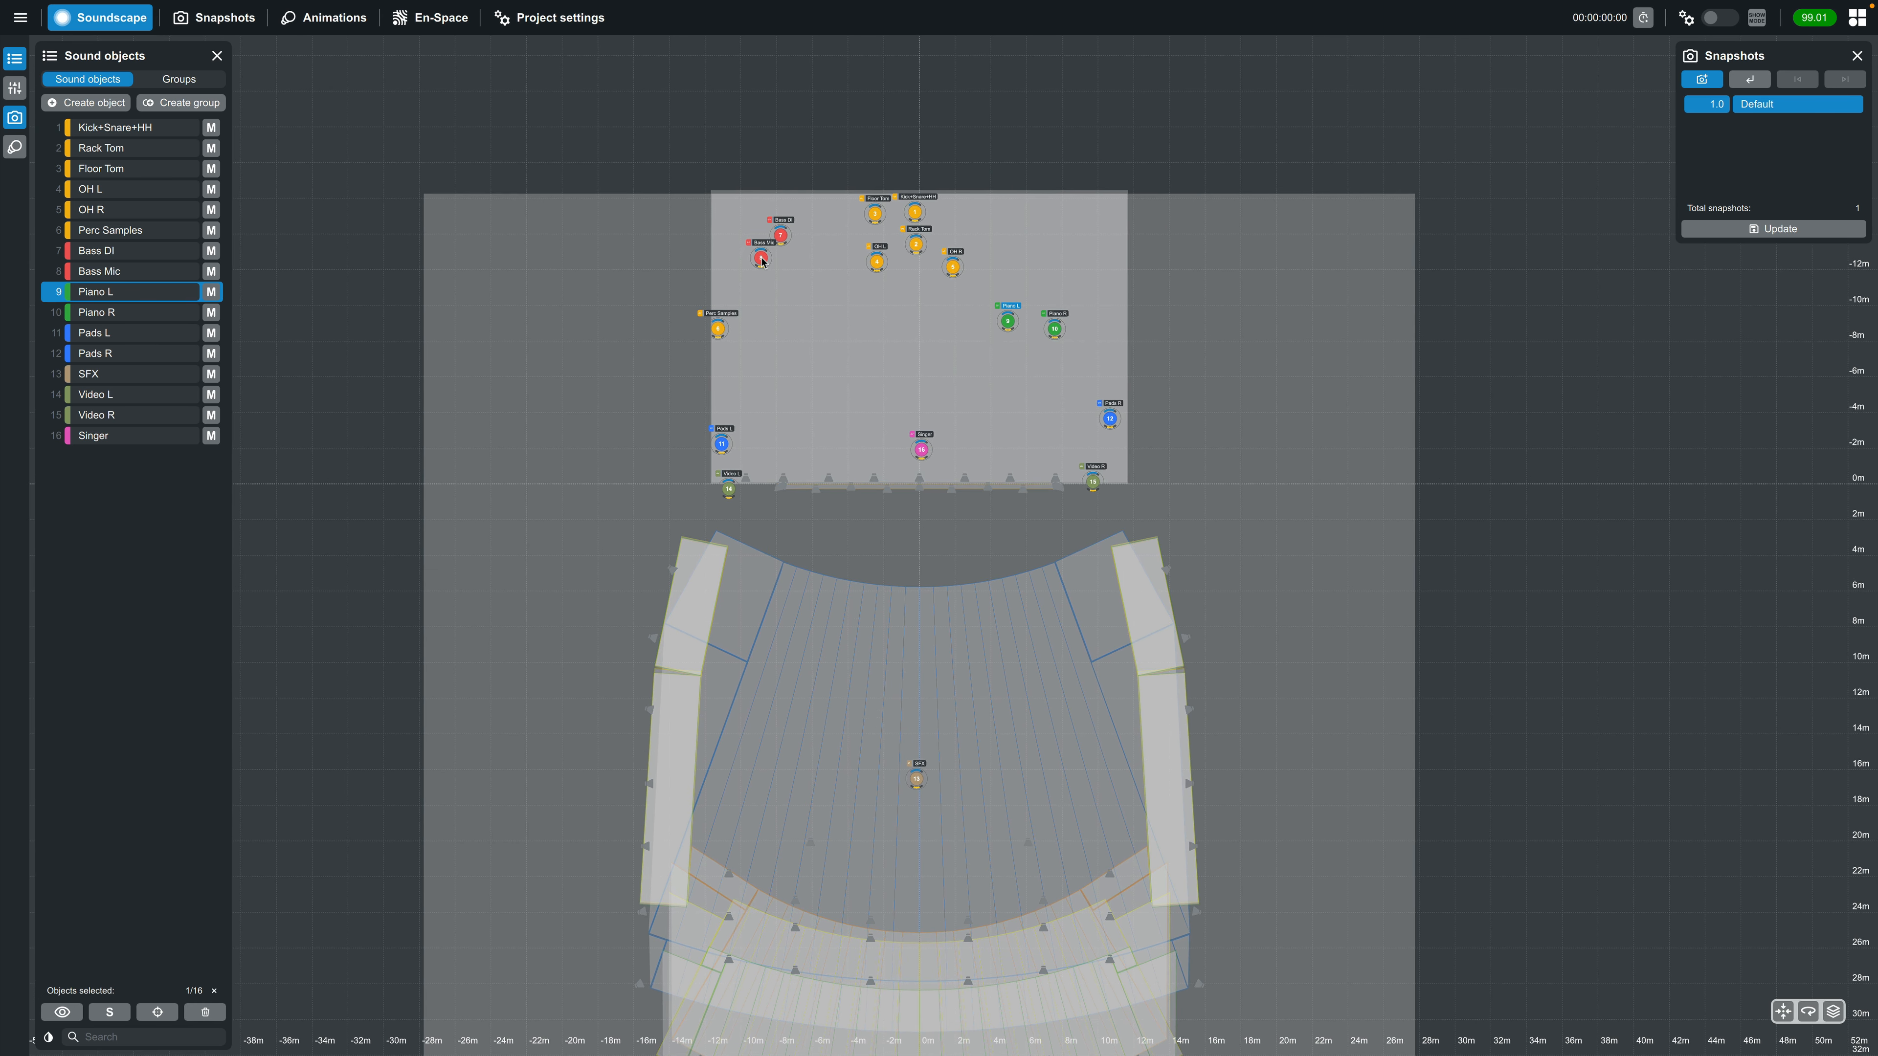
drag(762, 256, 832, 330)
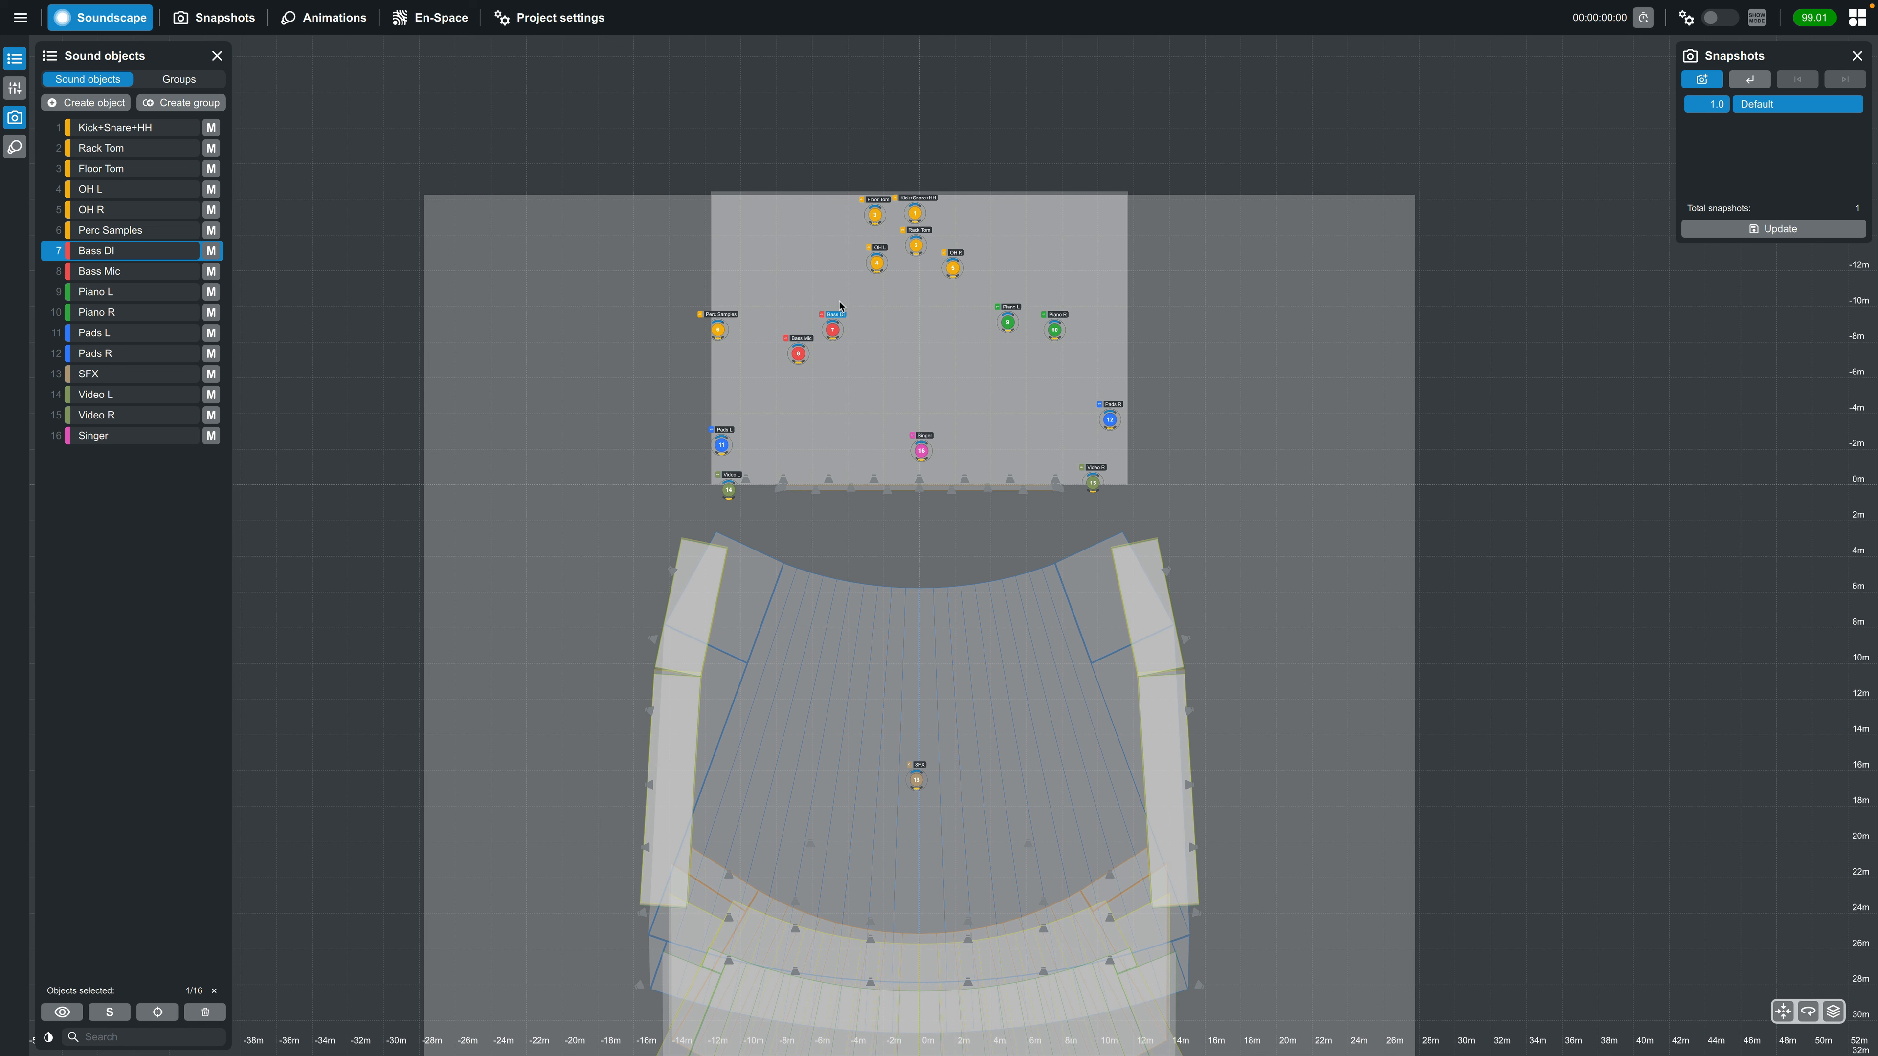
Switch to R1 V3 and open the Snapshots & System settings view of the Large Theater project
key(ctrl+Left)
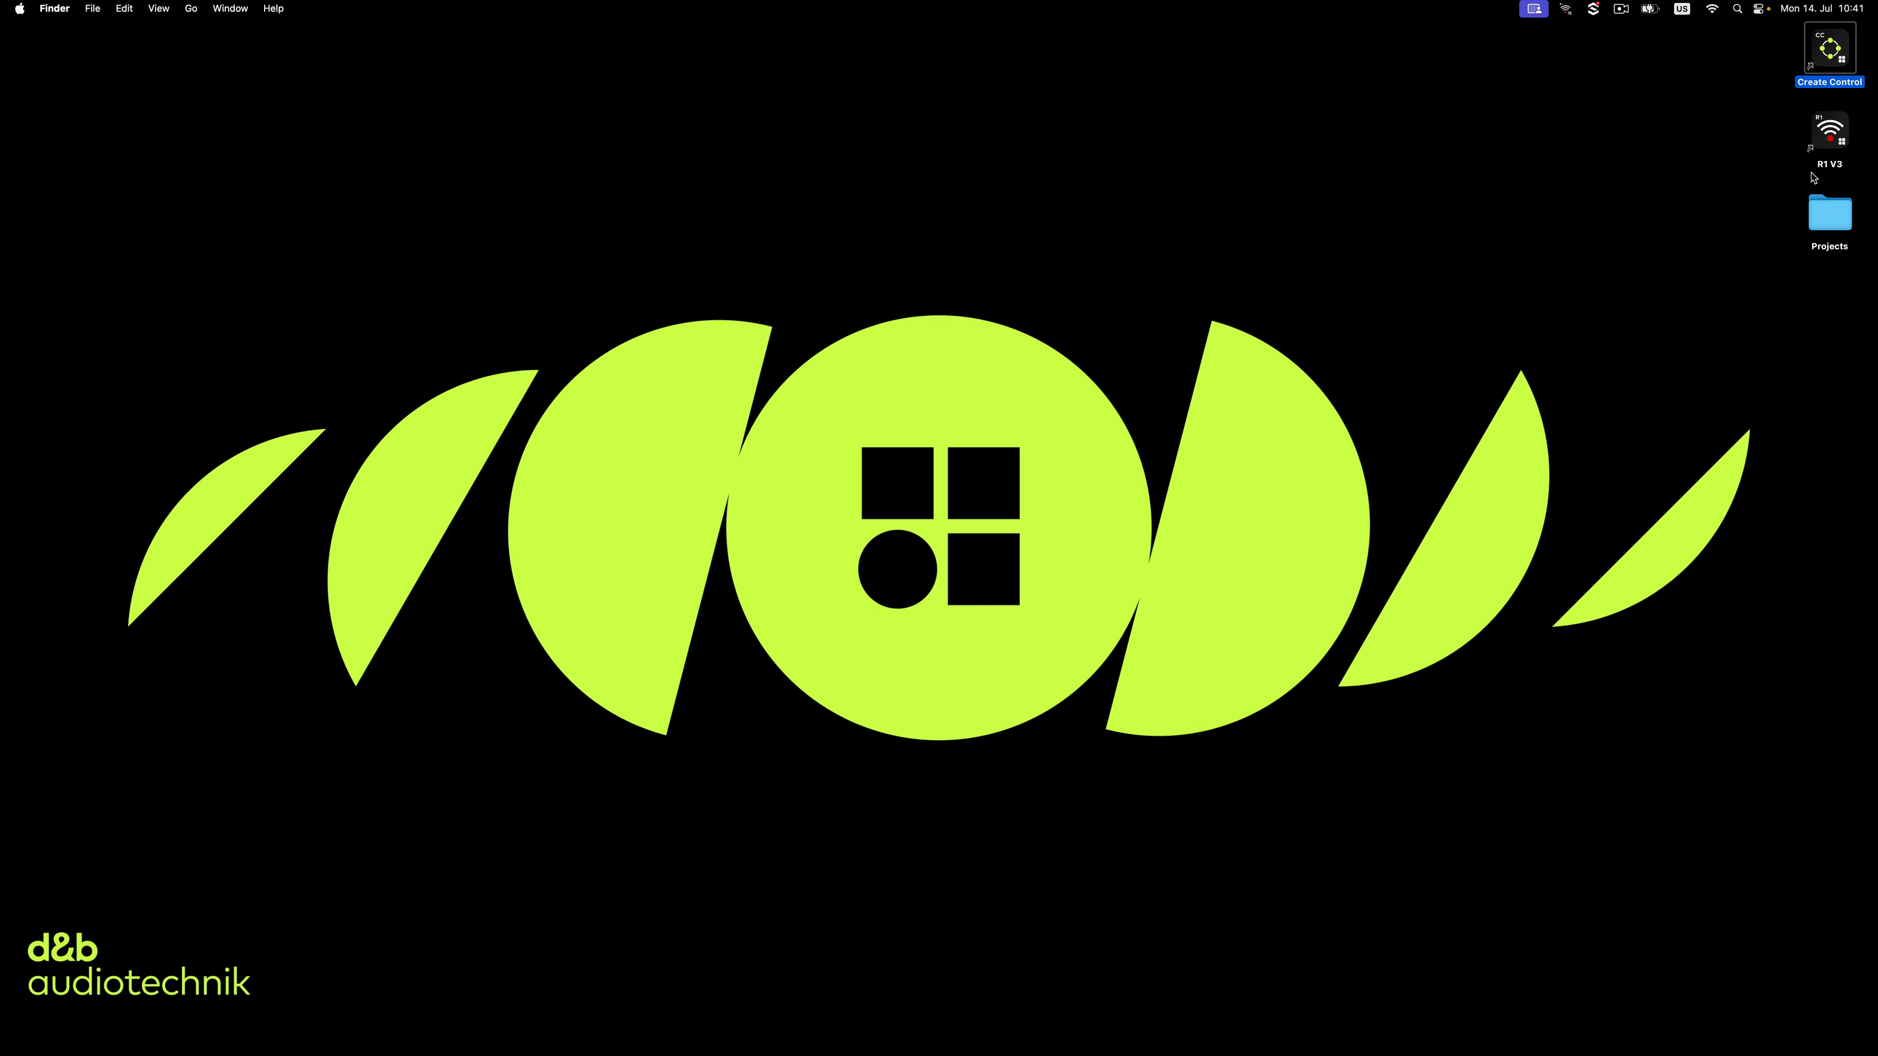
double_click(1829, 139)
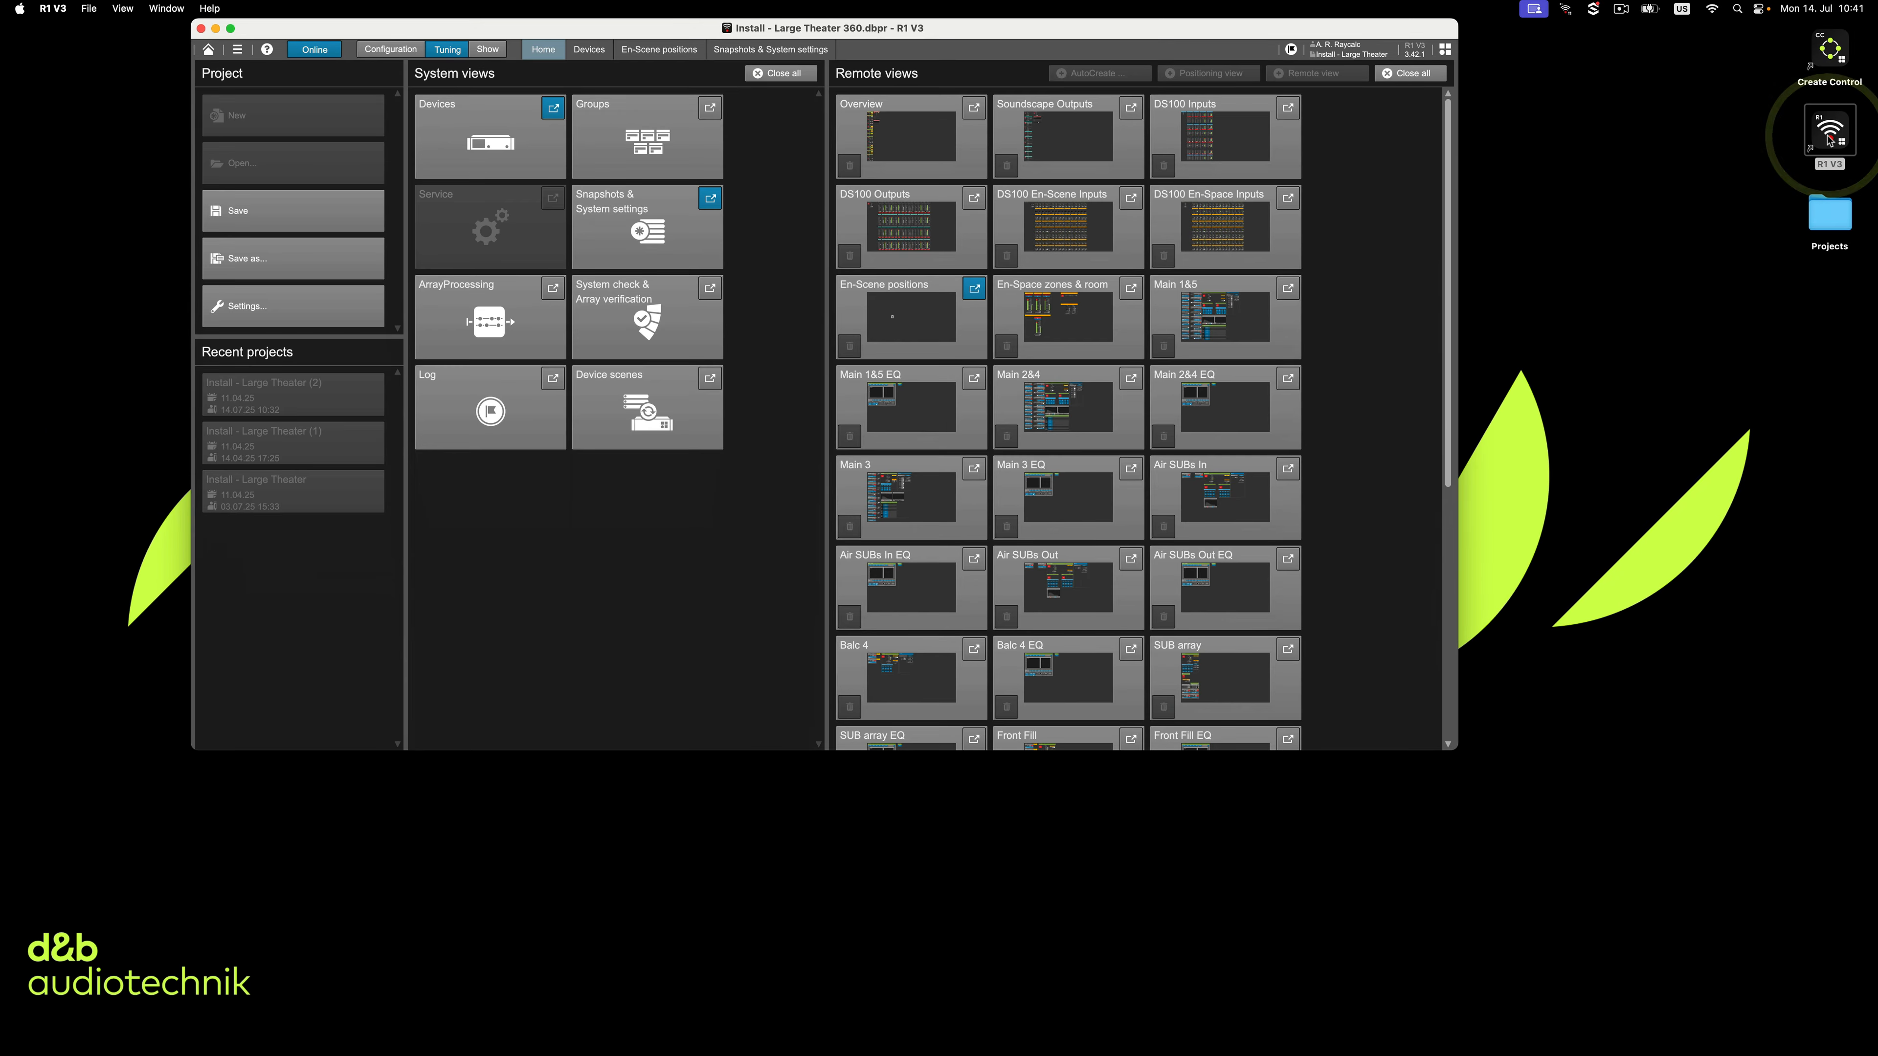
click(650, 235)
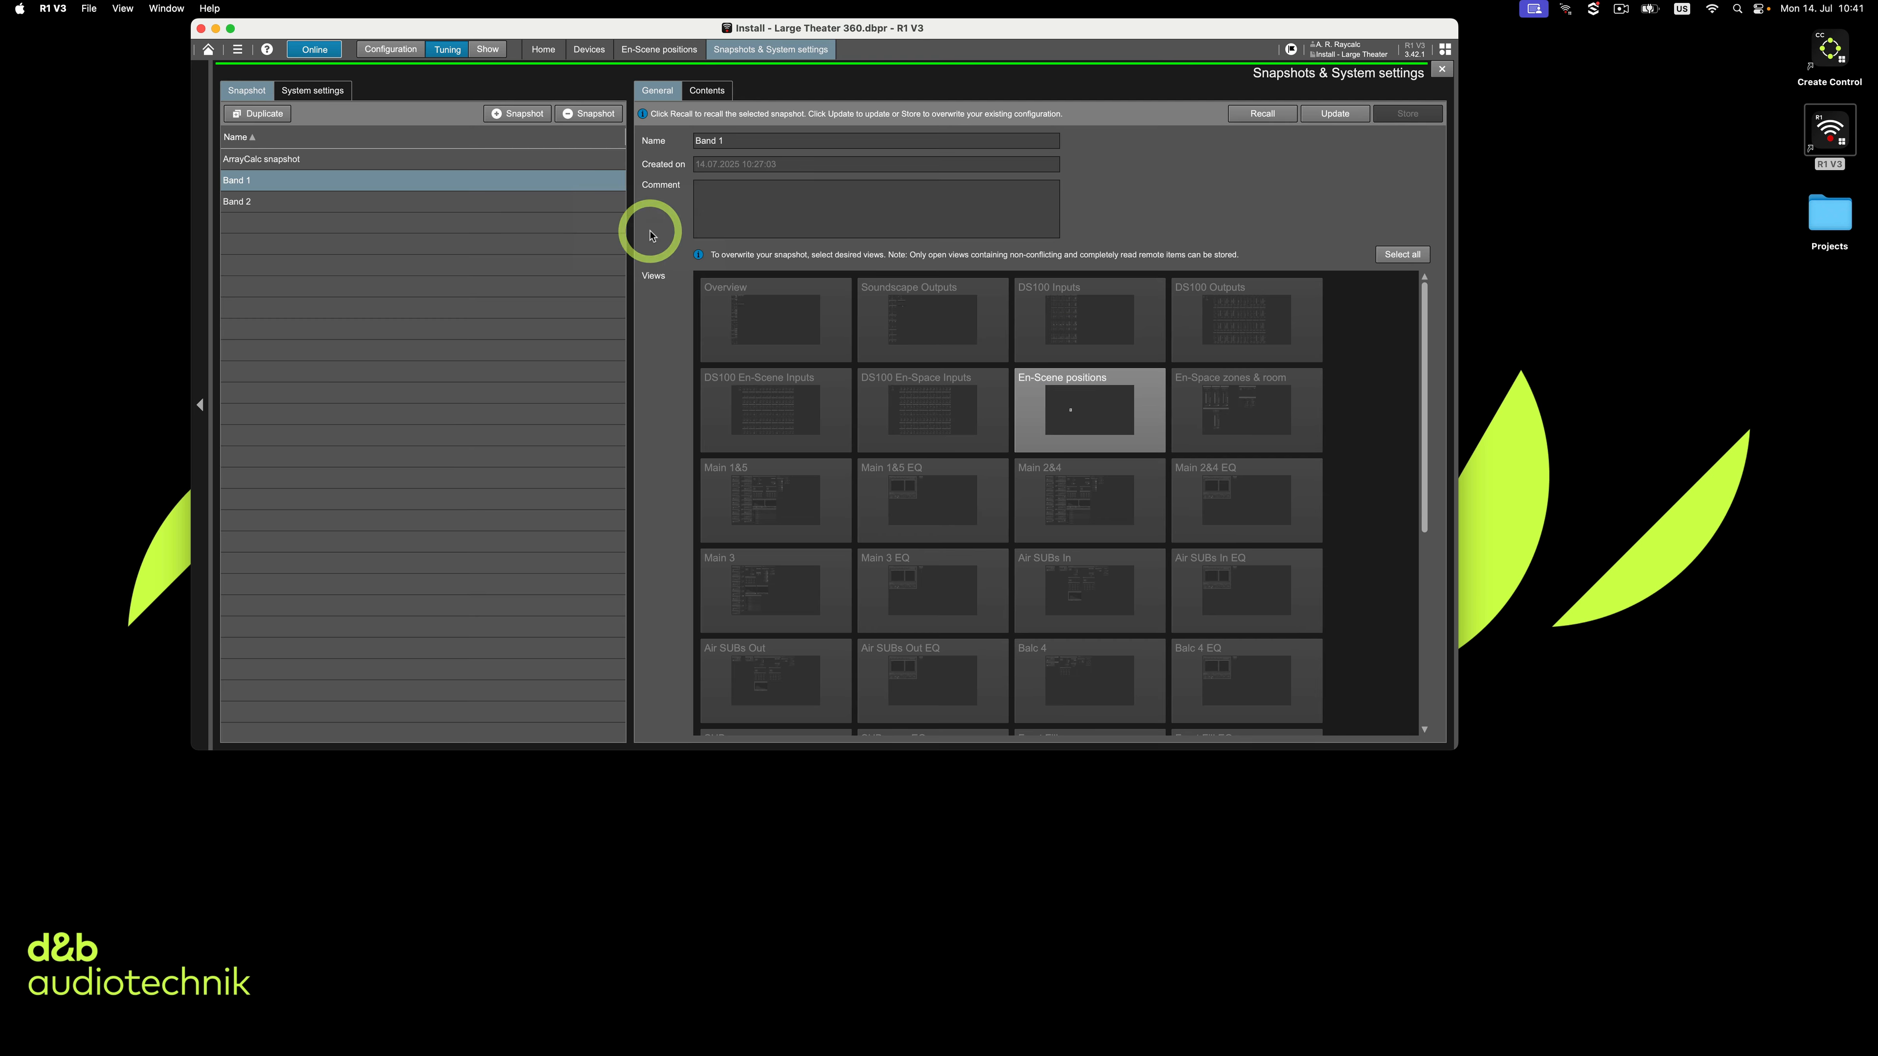
Recall the Band 2 snapshot in R1 V3
click(546, 202)
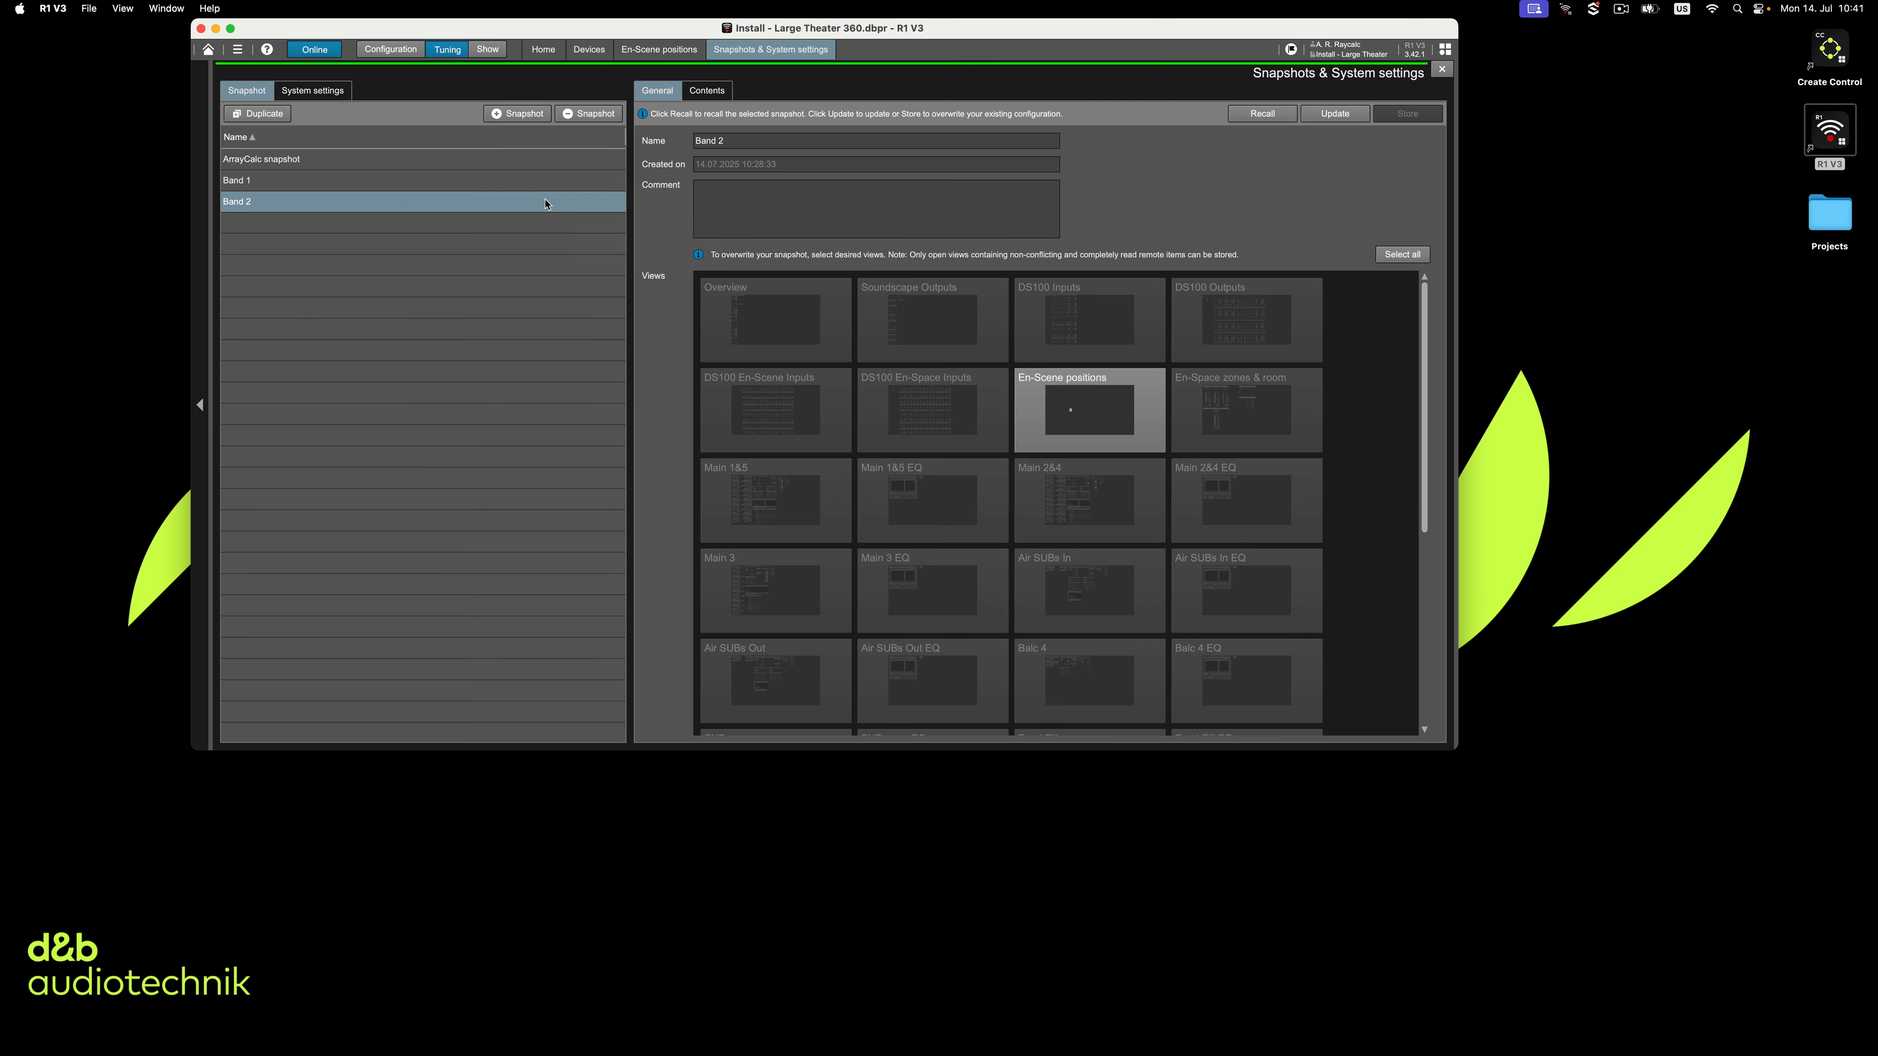
click(1260, 113)
click(971, 442)
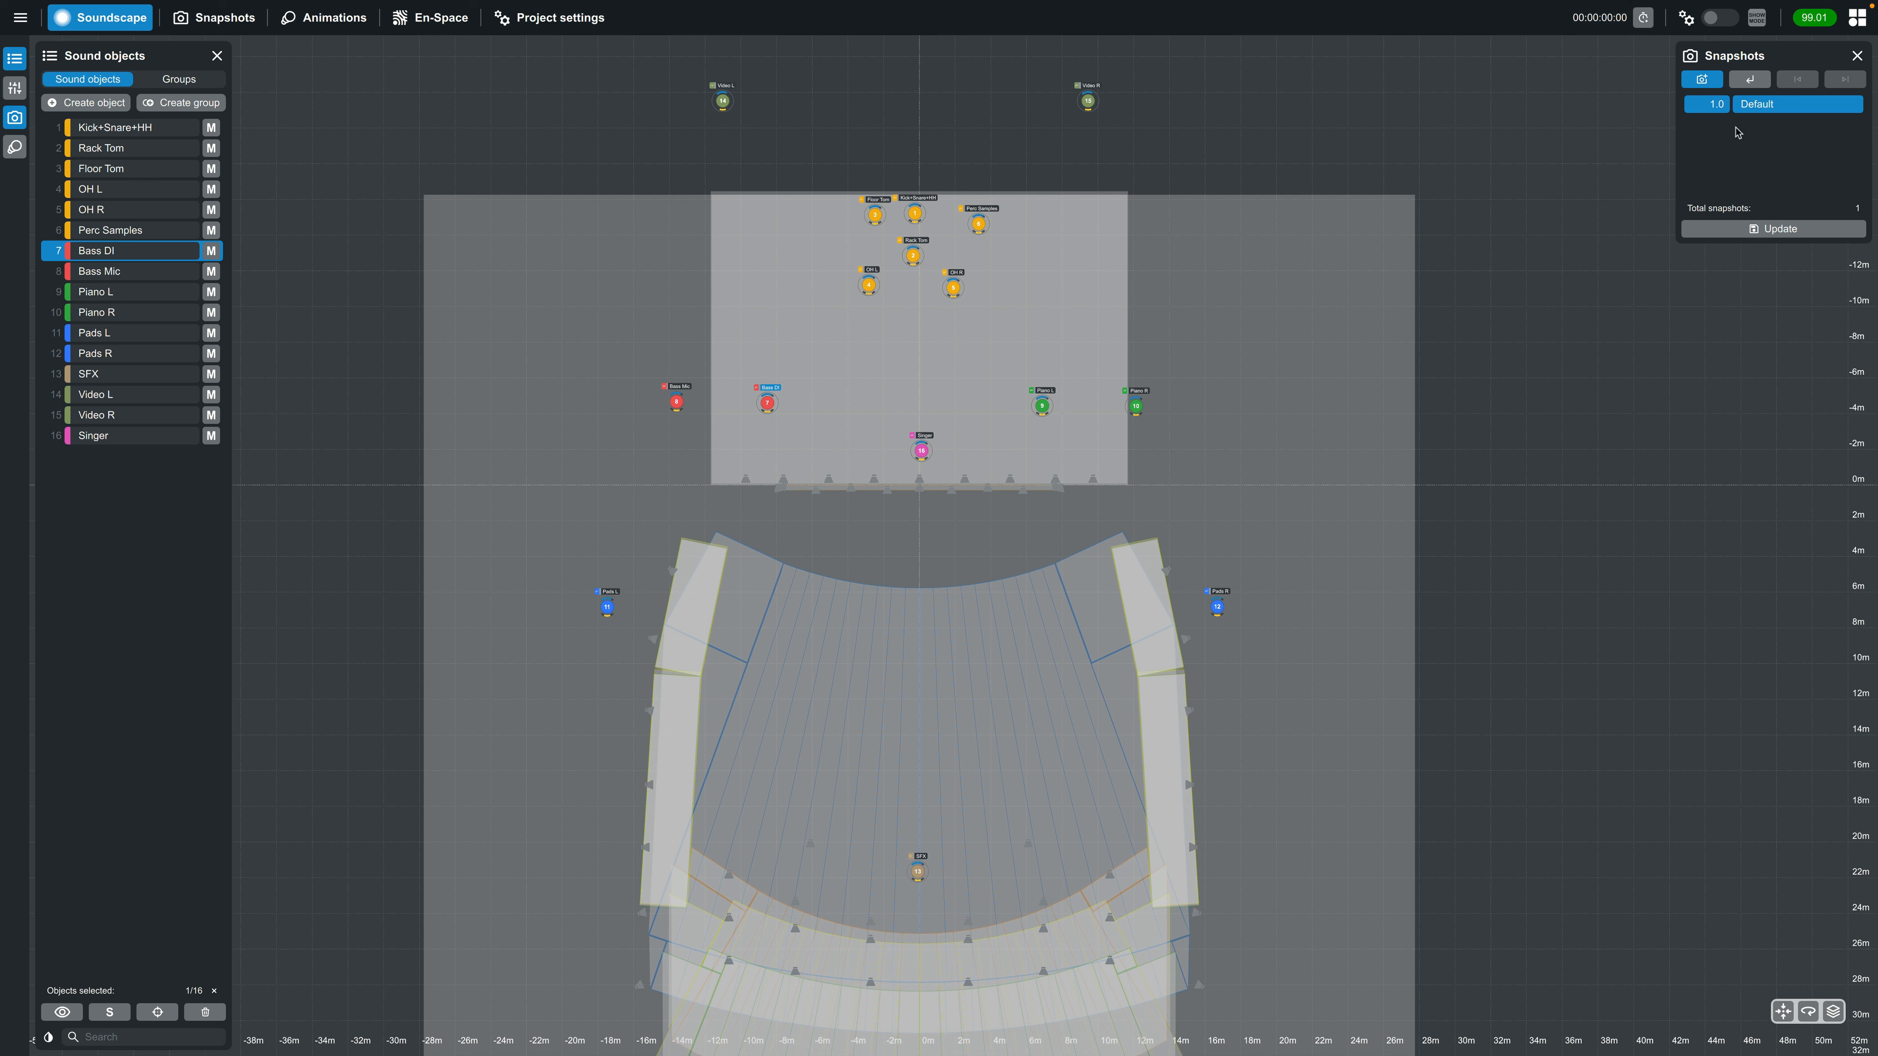
Create a snapshot of the recalled sound object layout in Create.Control named "Band 2"
click(1709, 84)
text(Band 2)
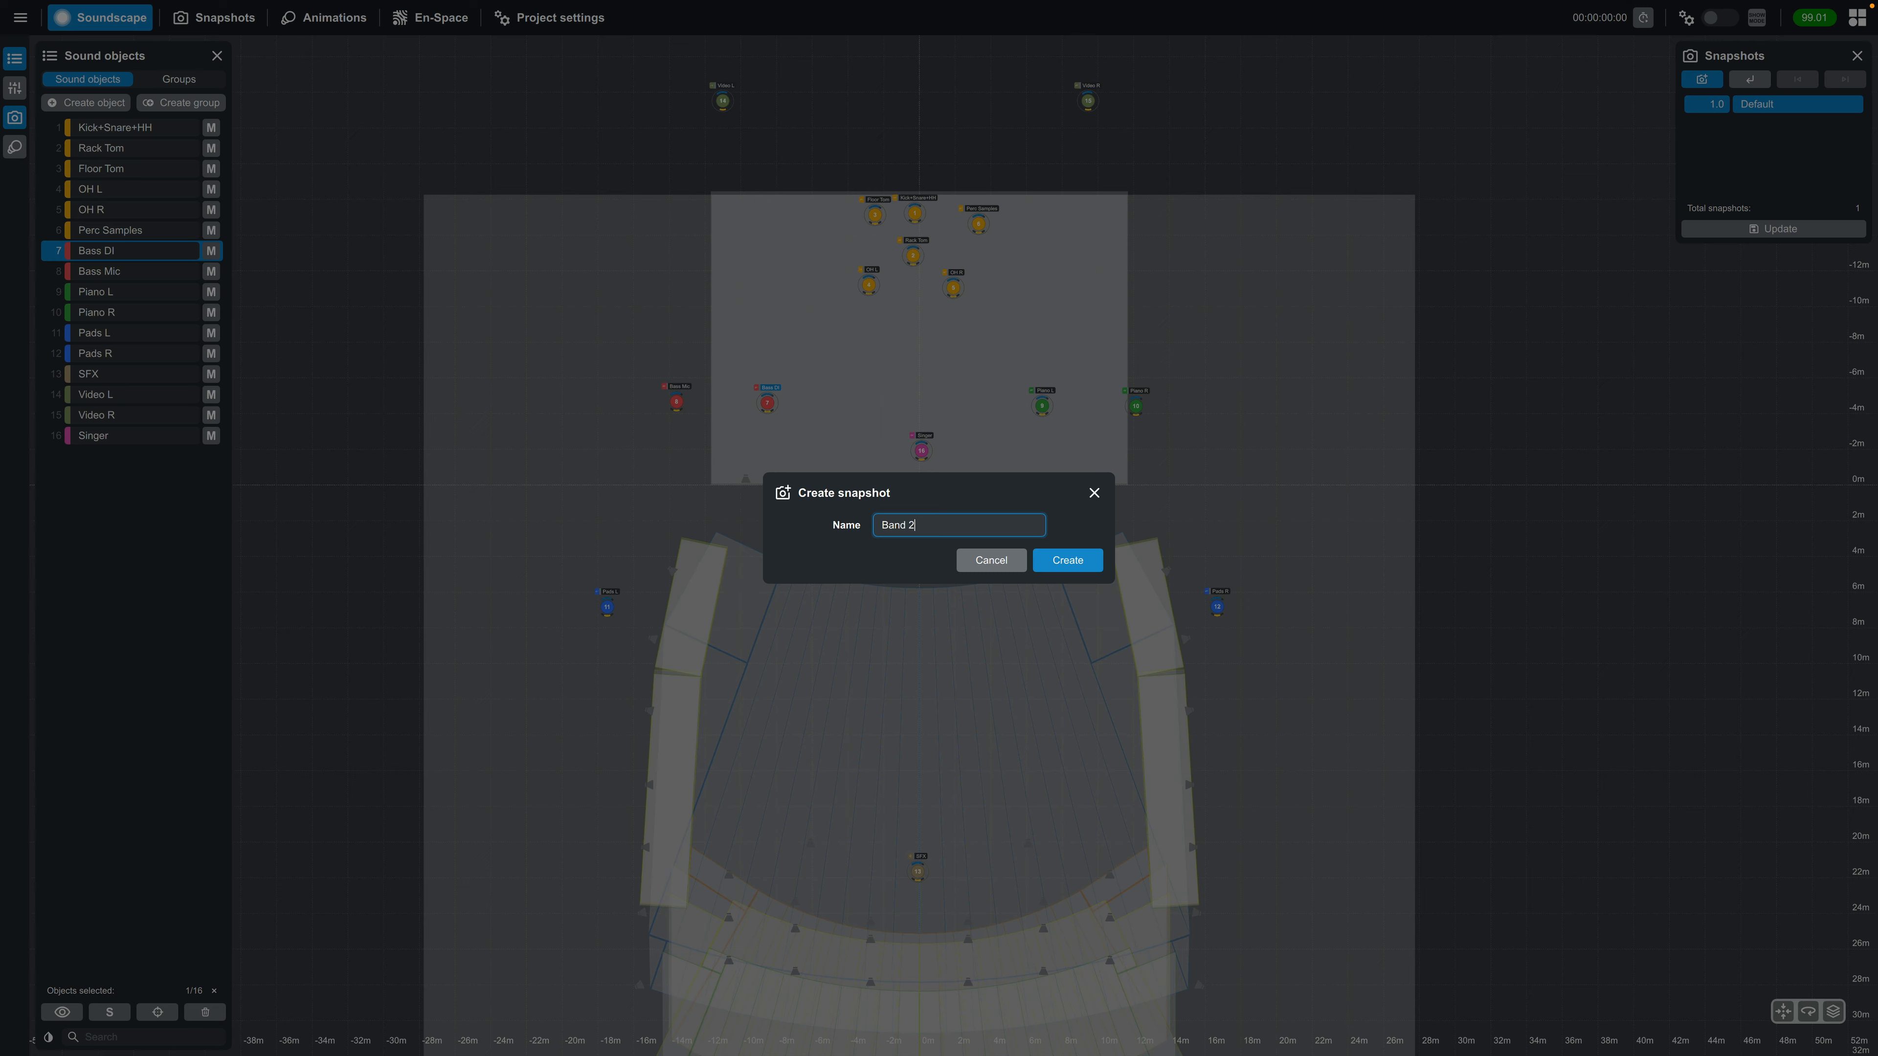
key(Return)
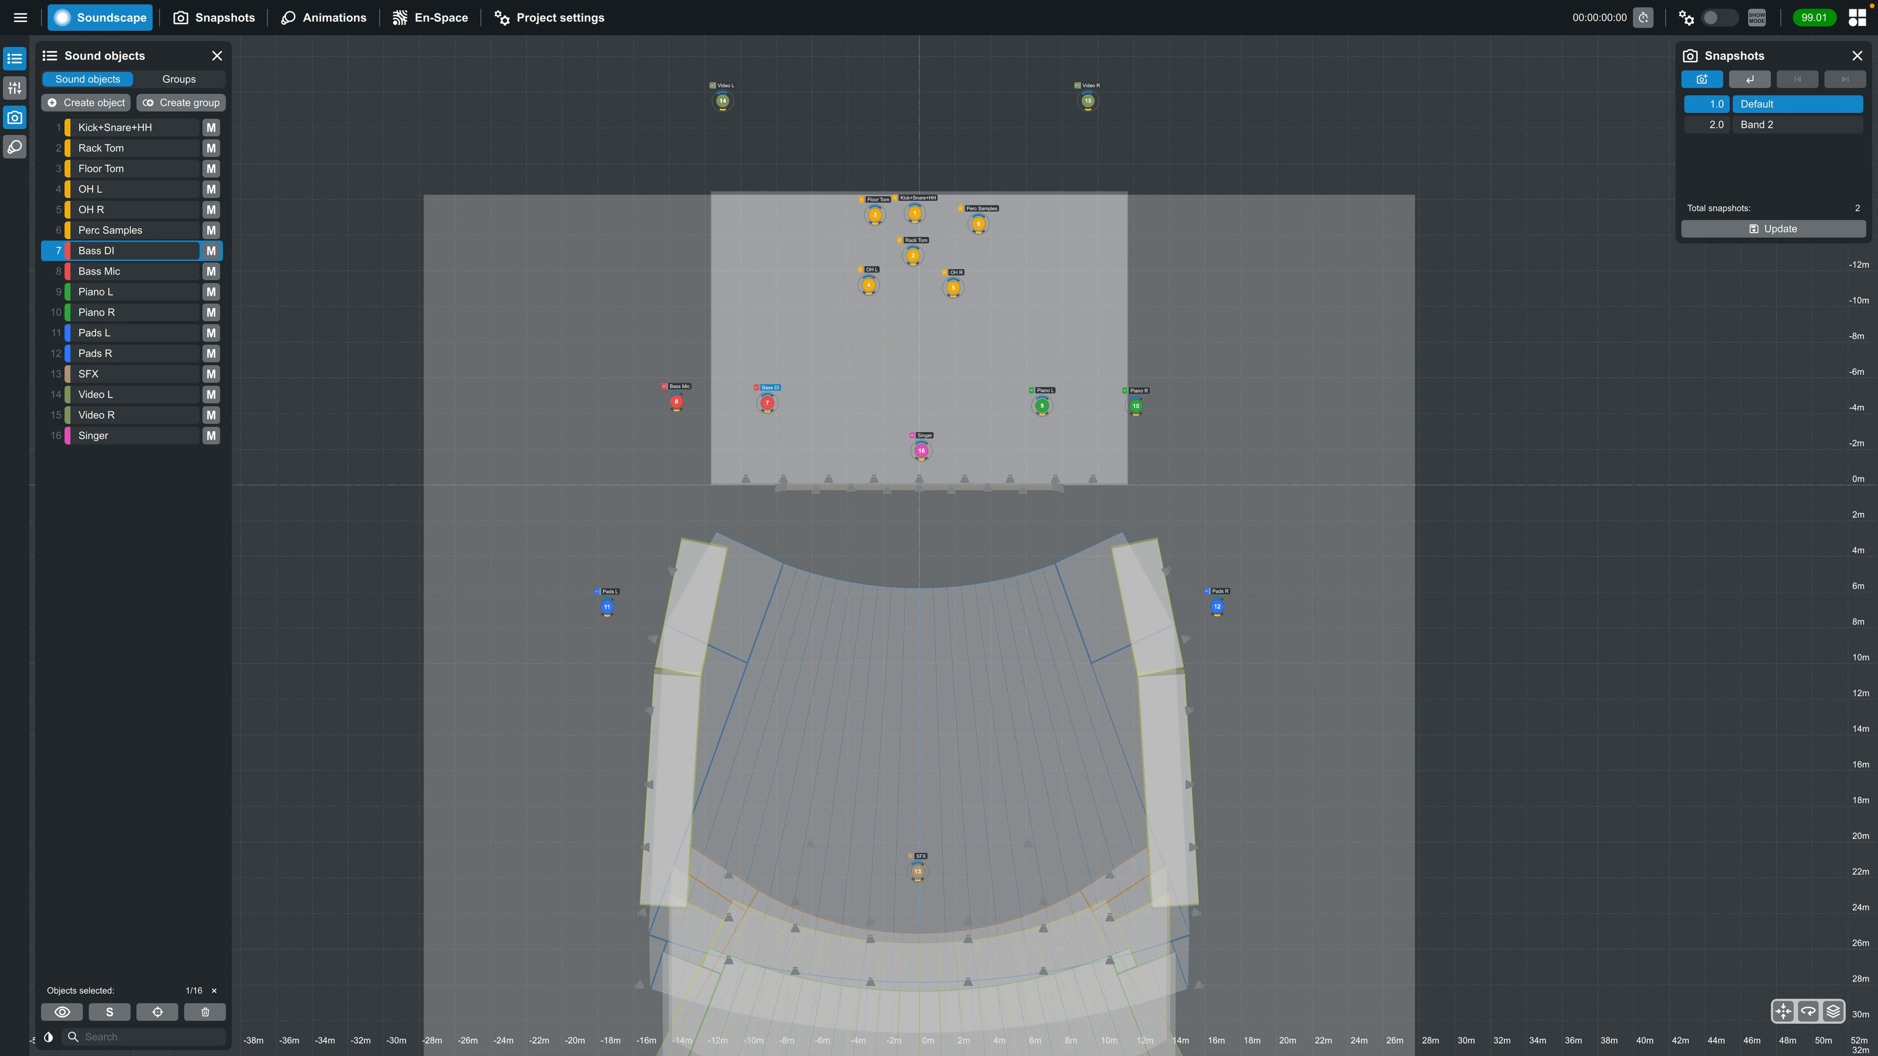
Switch to R1 V3 to recall the Band 1 snapshot, and recall the Default snapshot back in Create.Control
key(ctrl+Left)
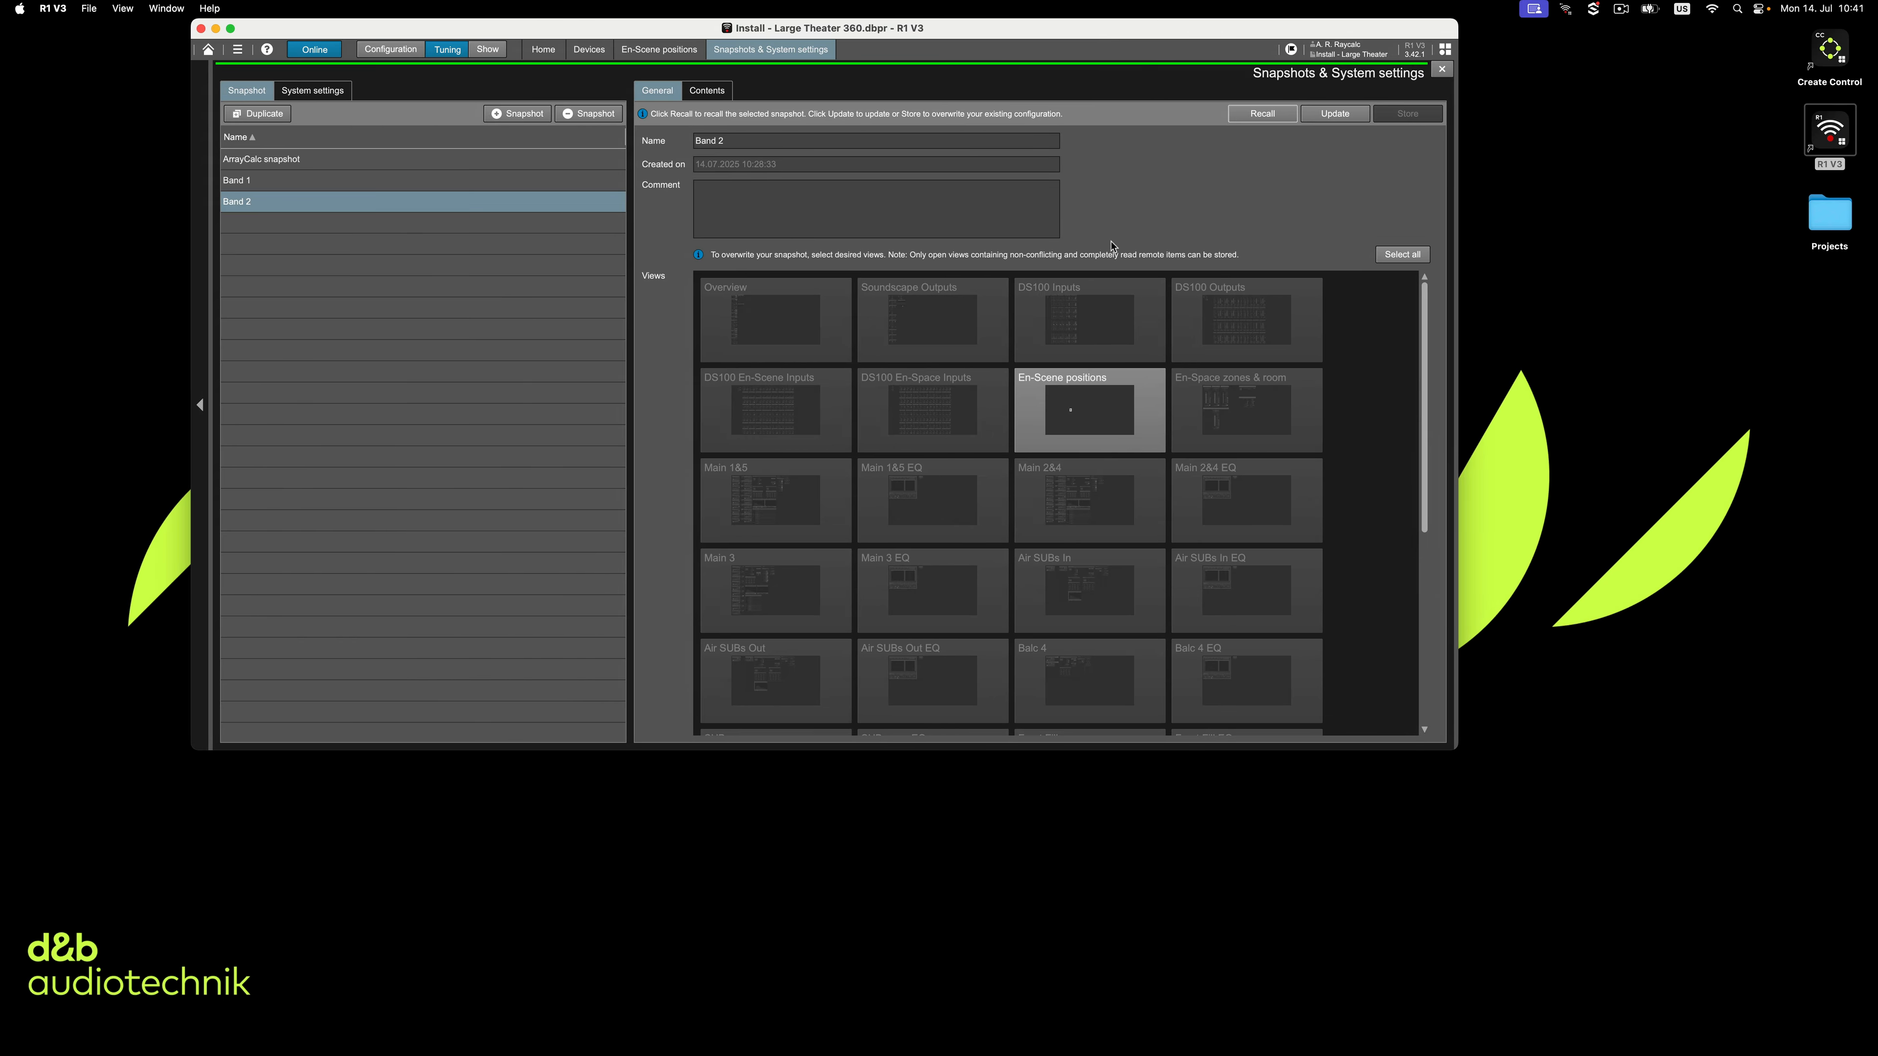
click(568, 180)
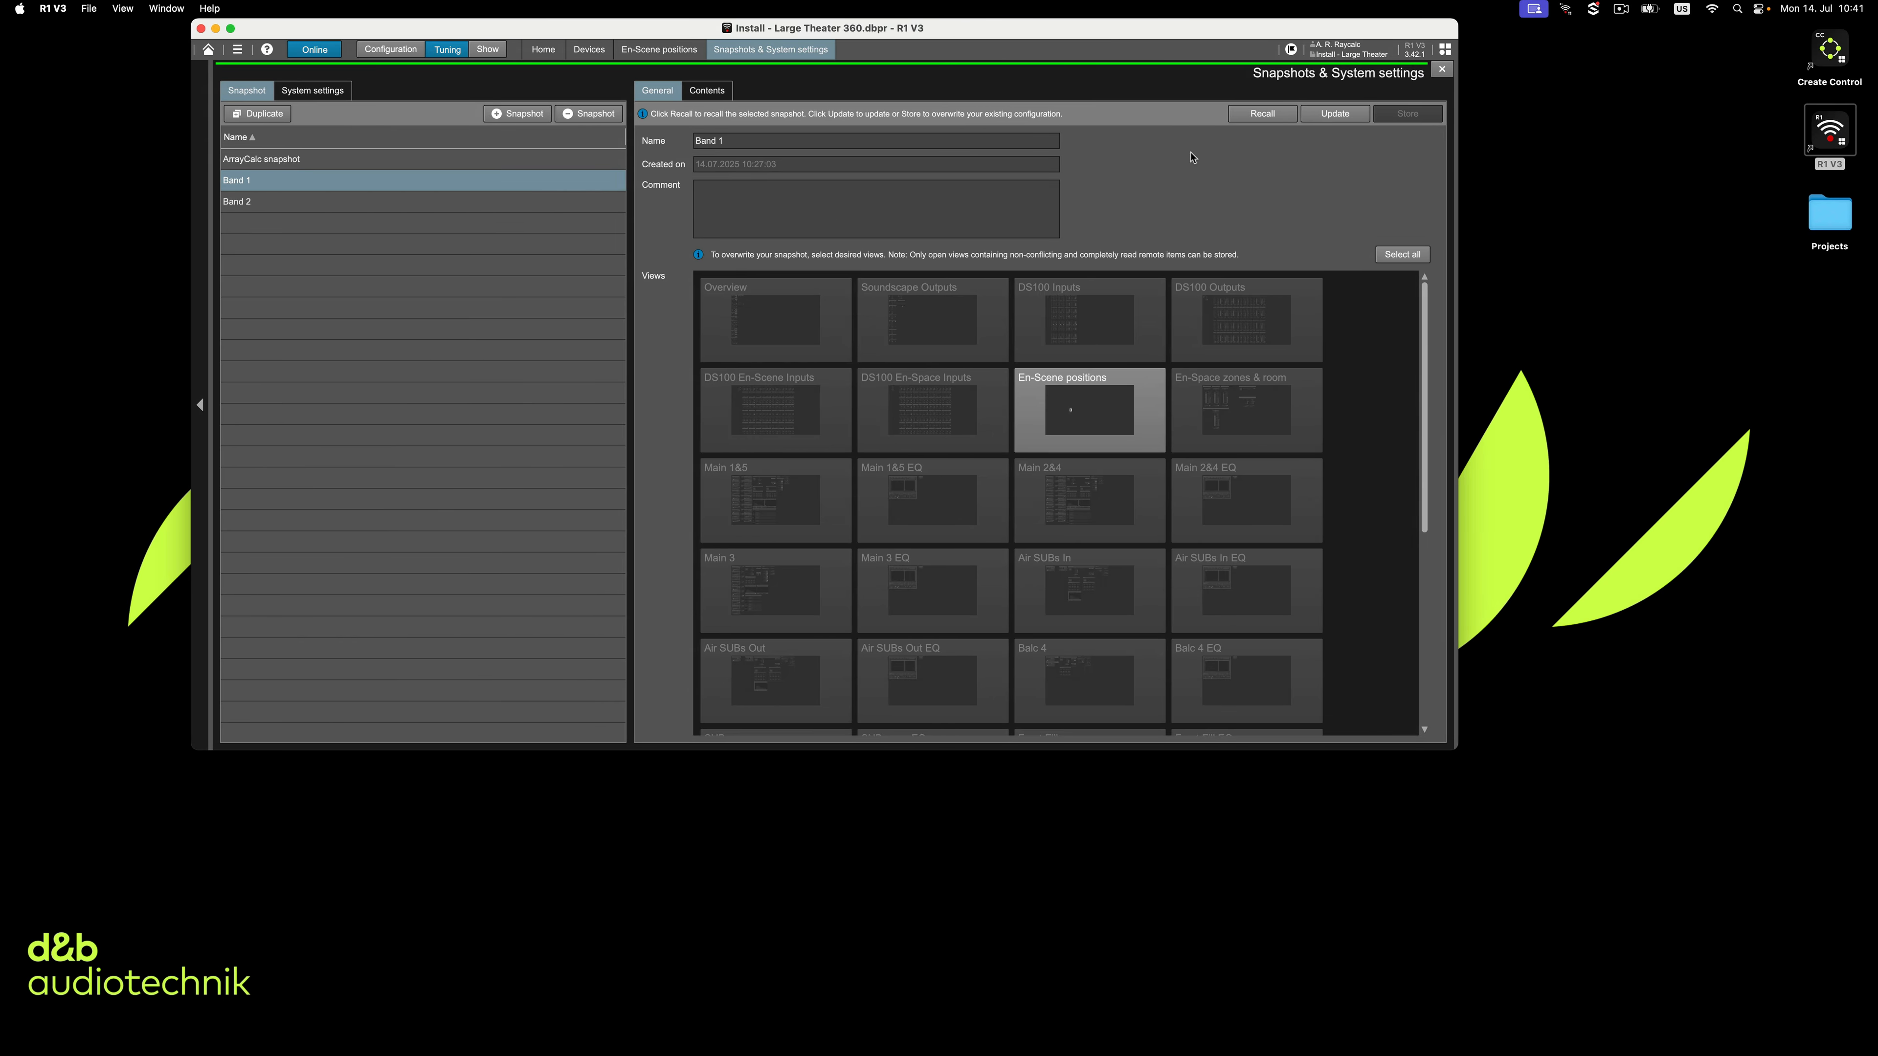
click(1272, 113)
click(965, 436)
key(ctrl+Right)
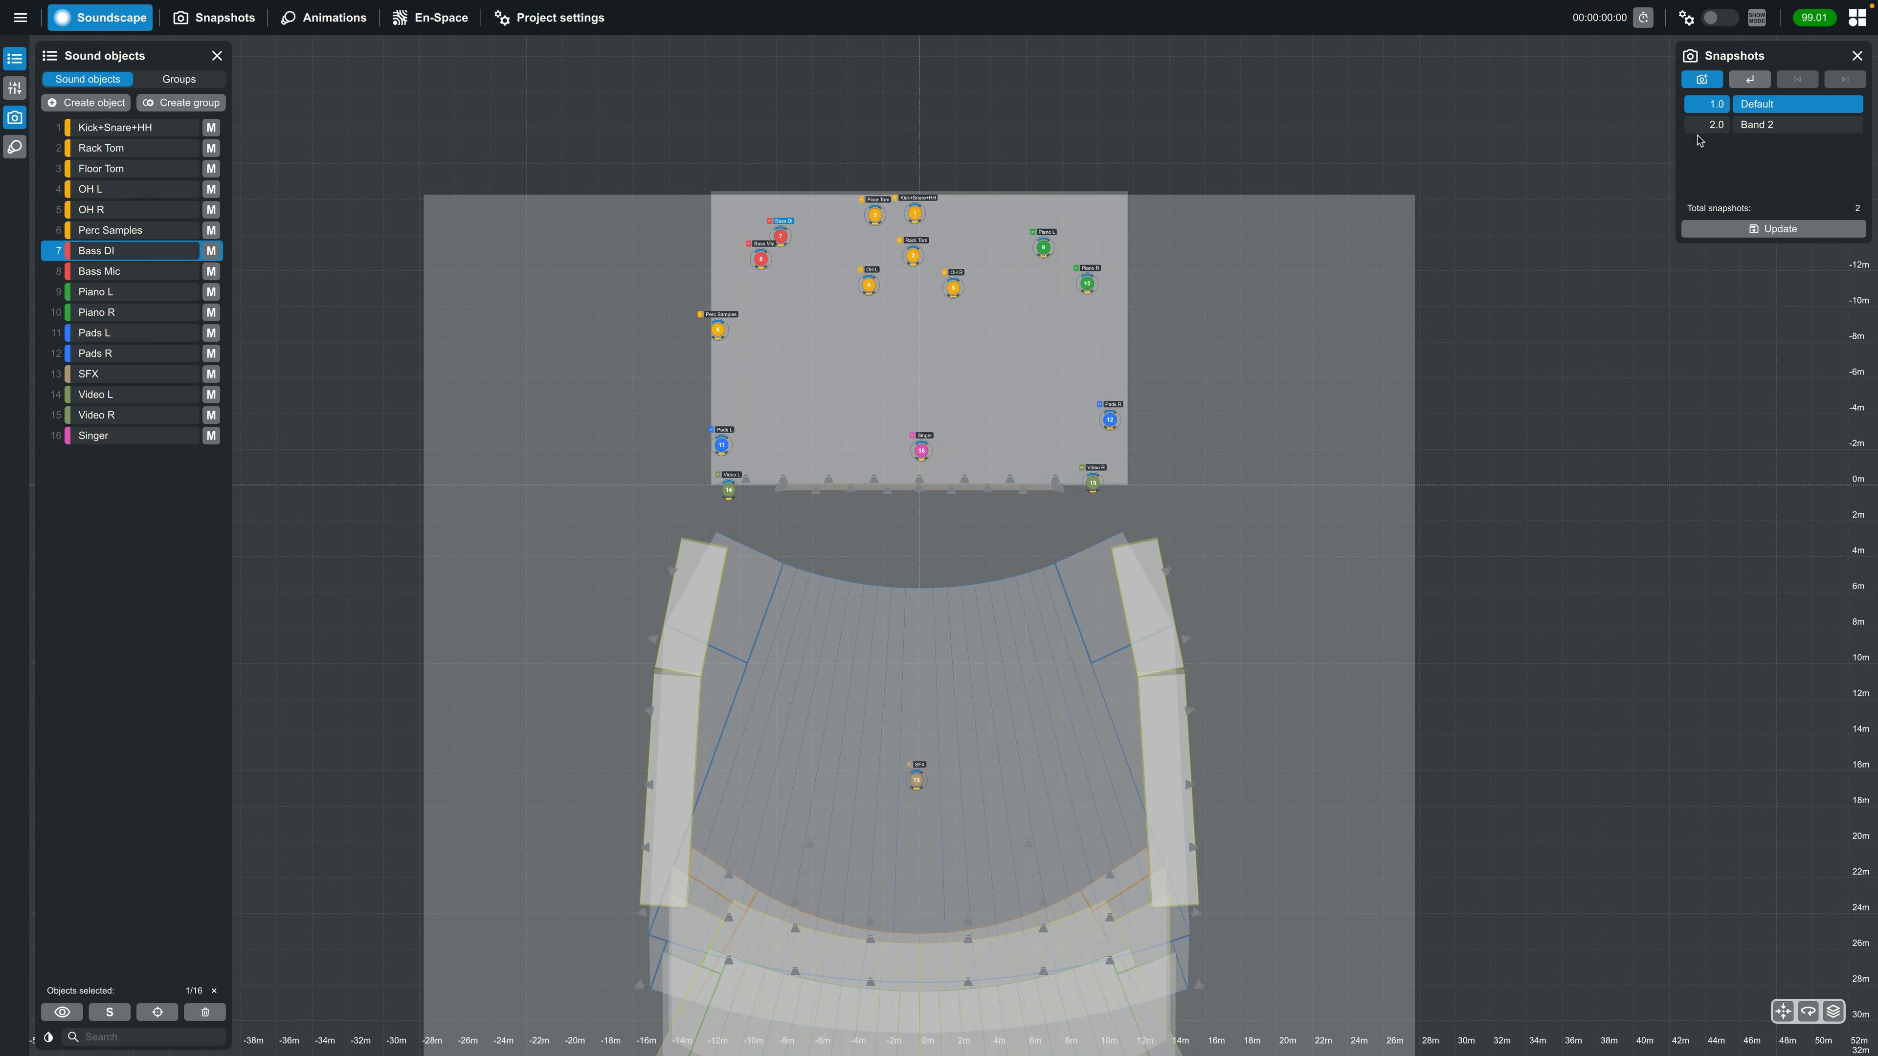
click(1748, 81)
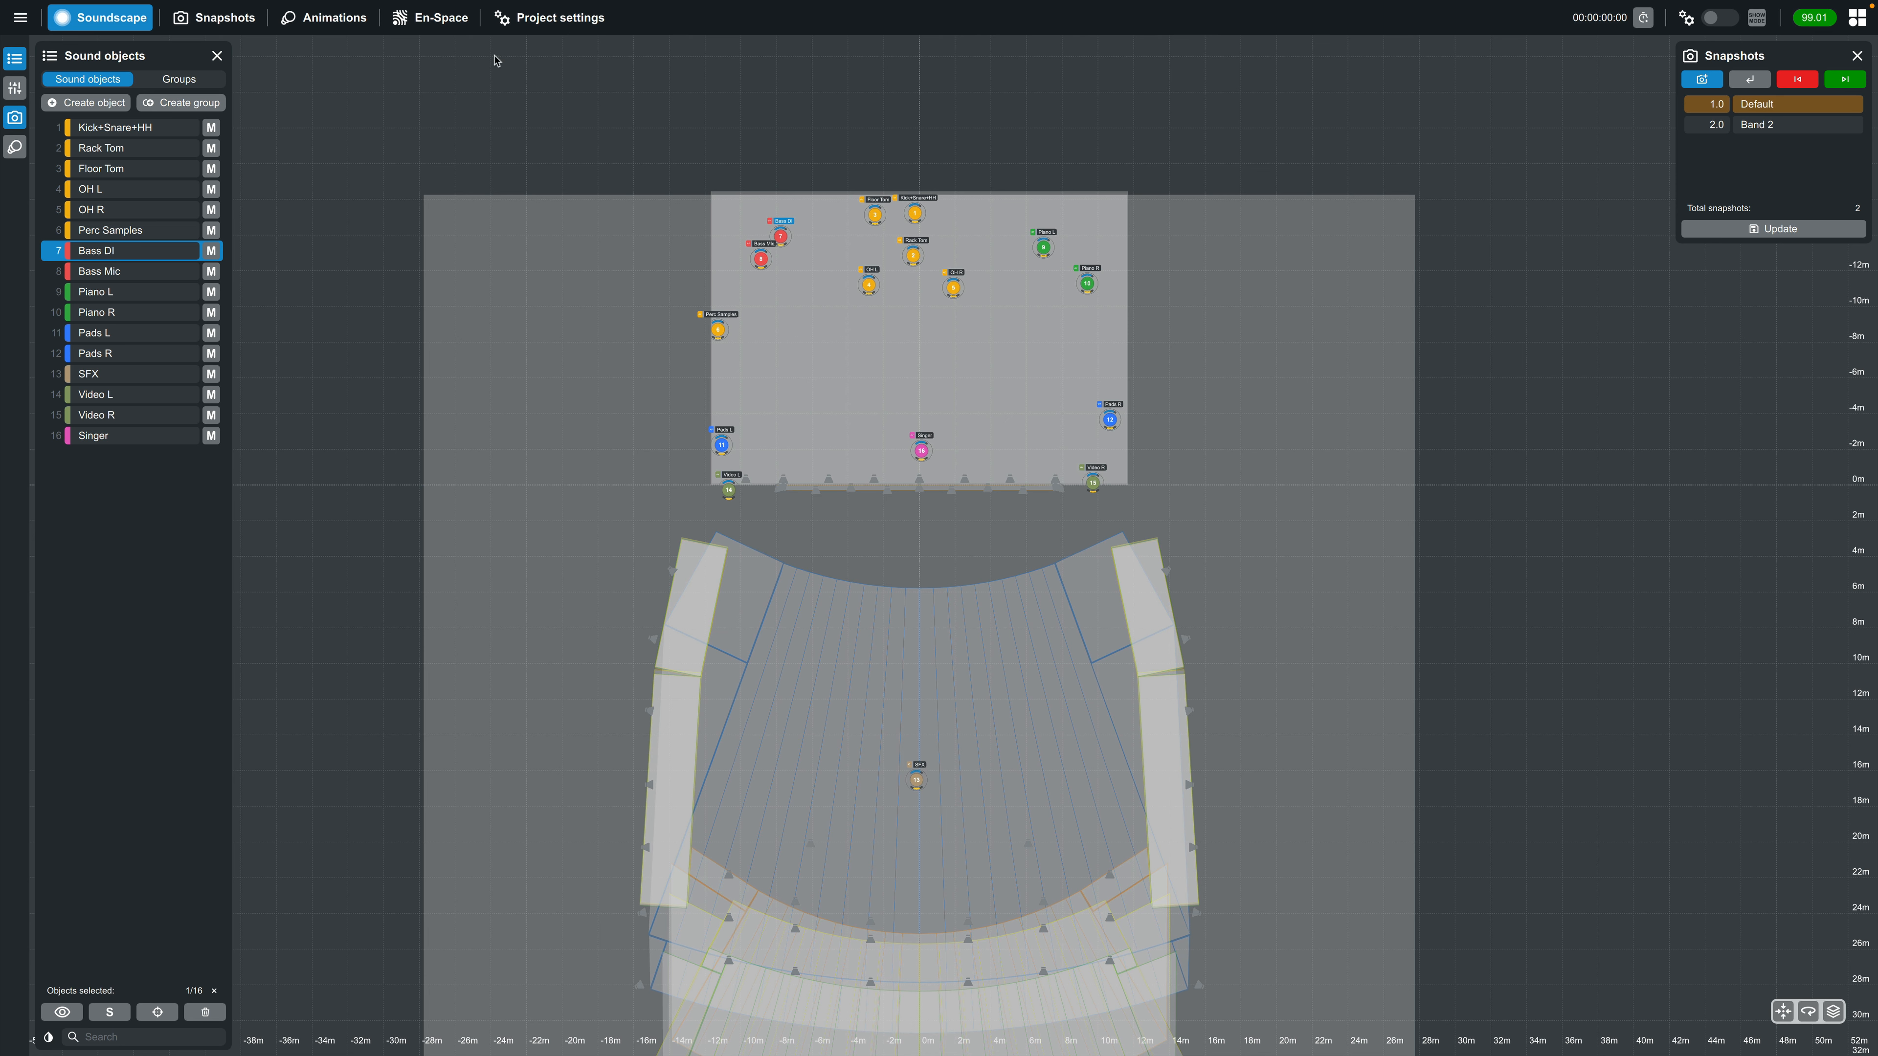
Set the En-Space room to "Modern - large" and update the Default snapshot with it
click(433, 18)
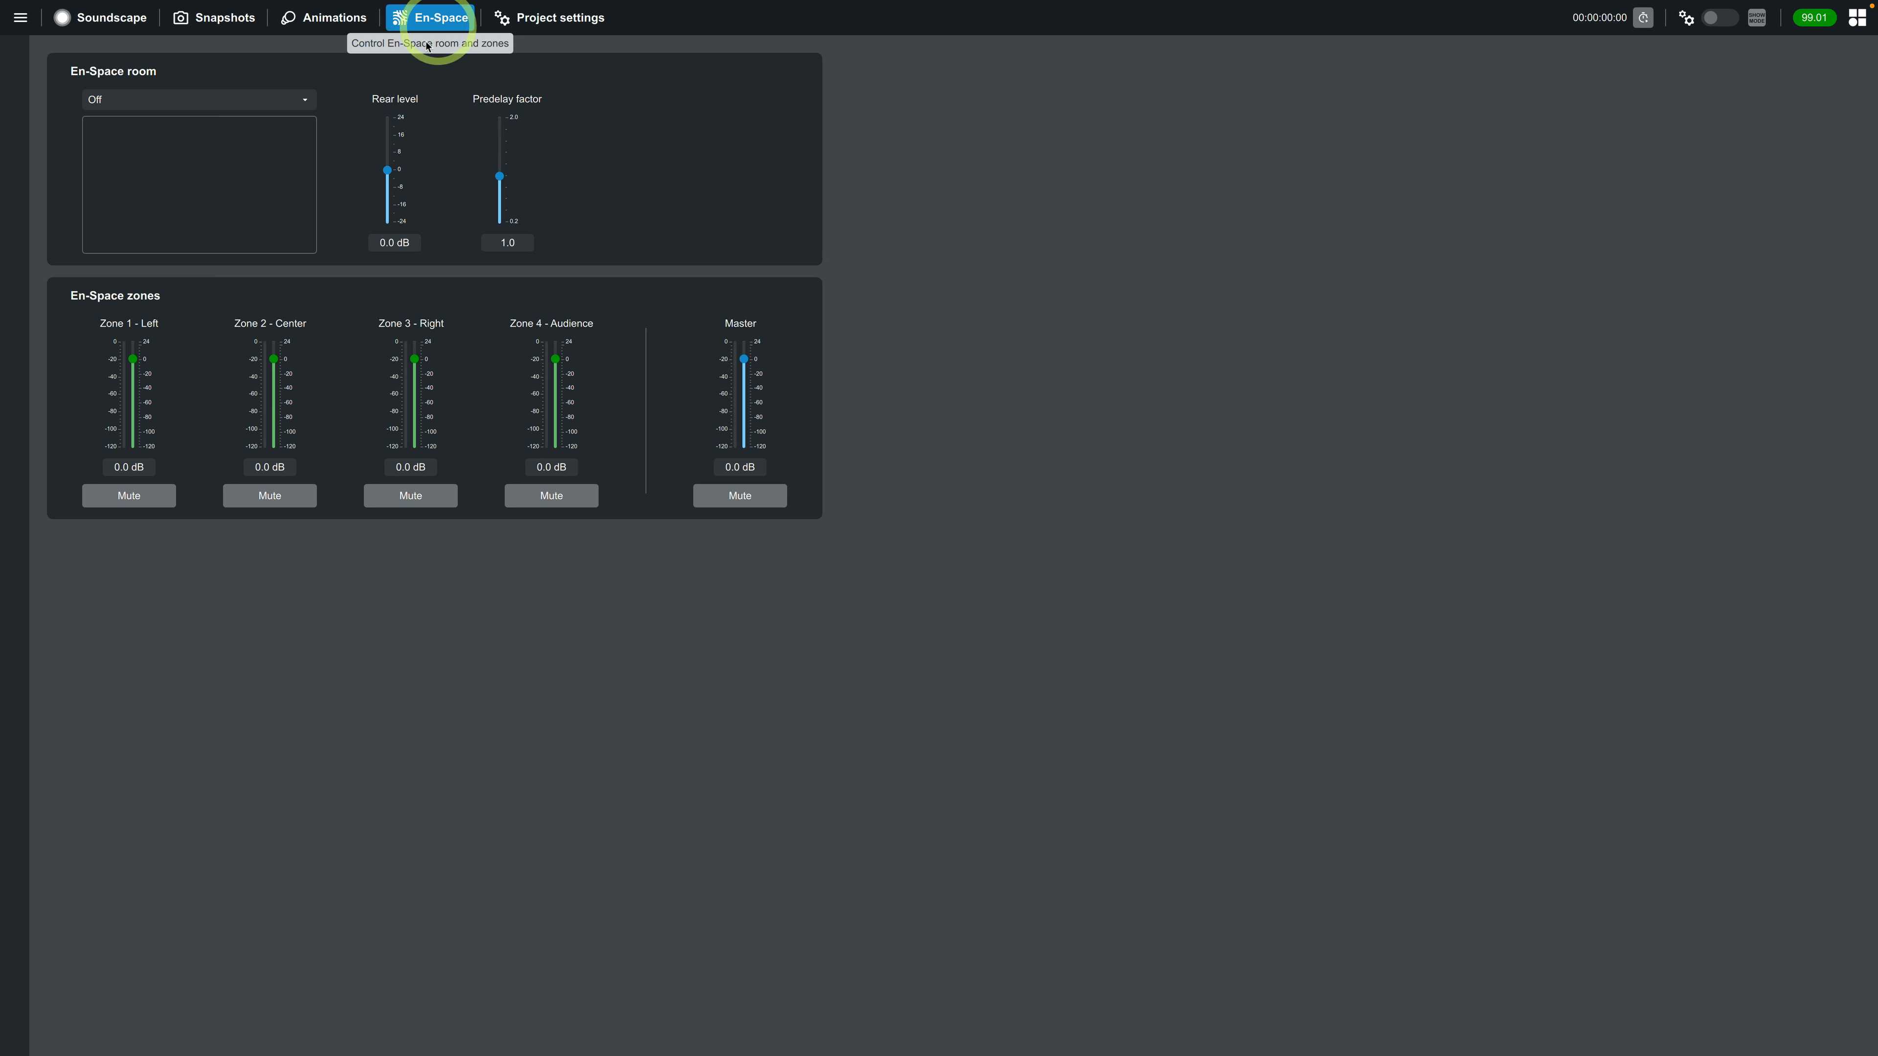
click(235, 106)
click(191, 210)
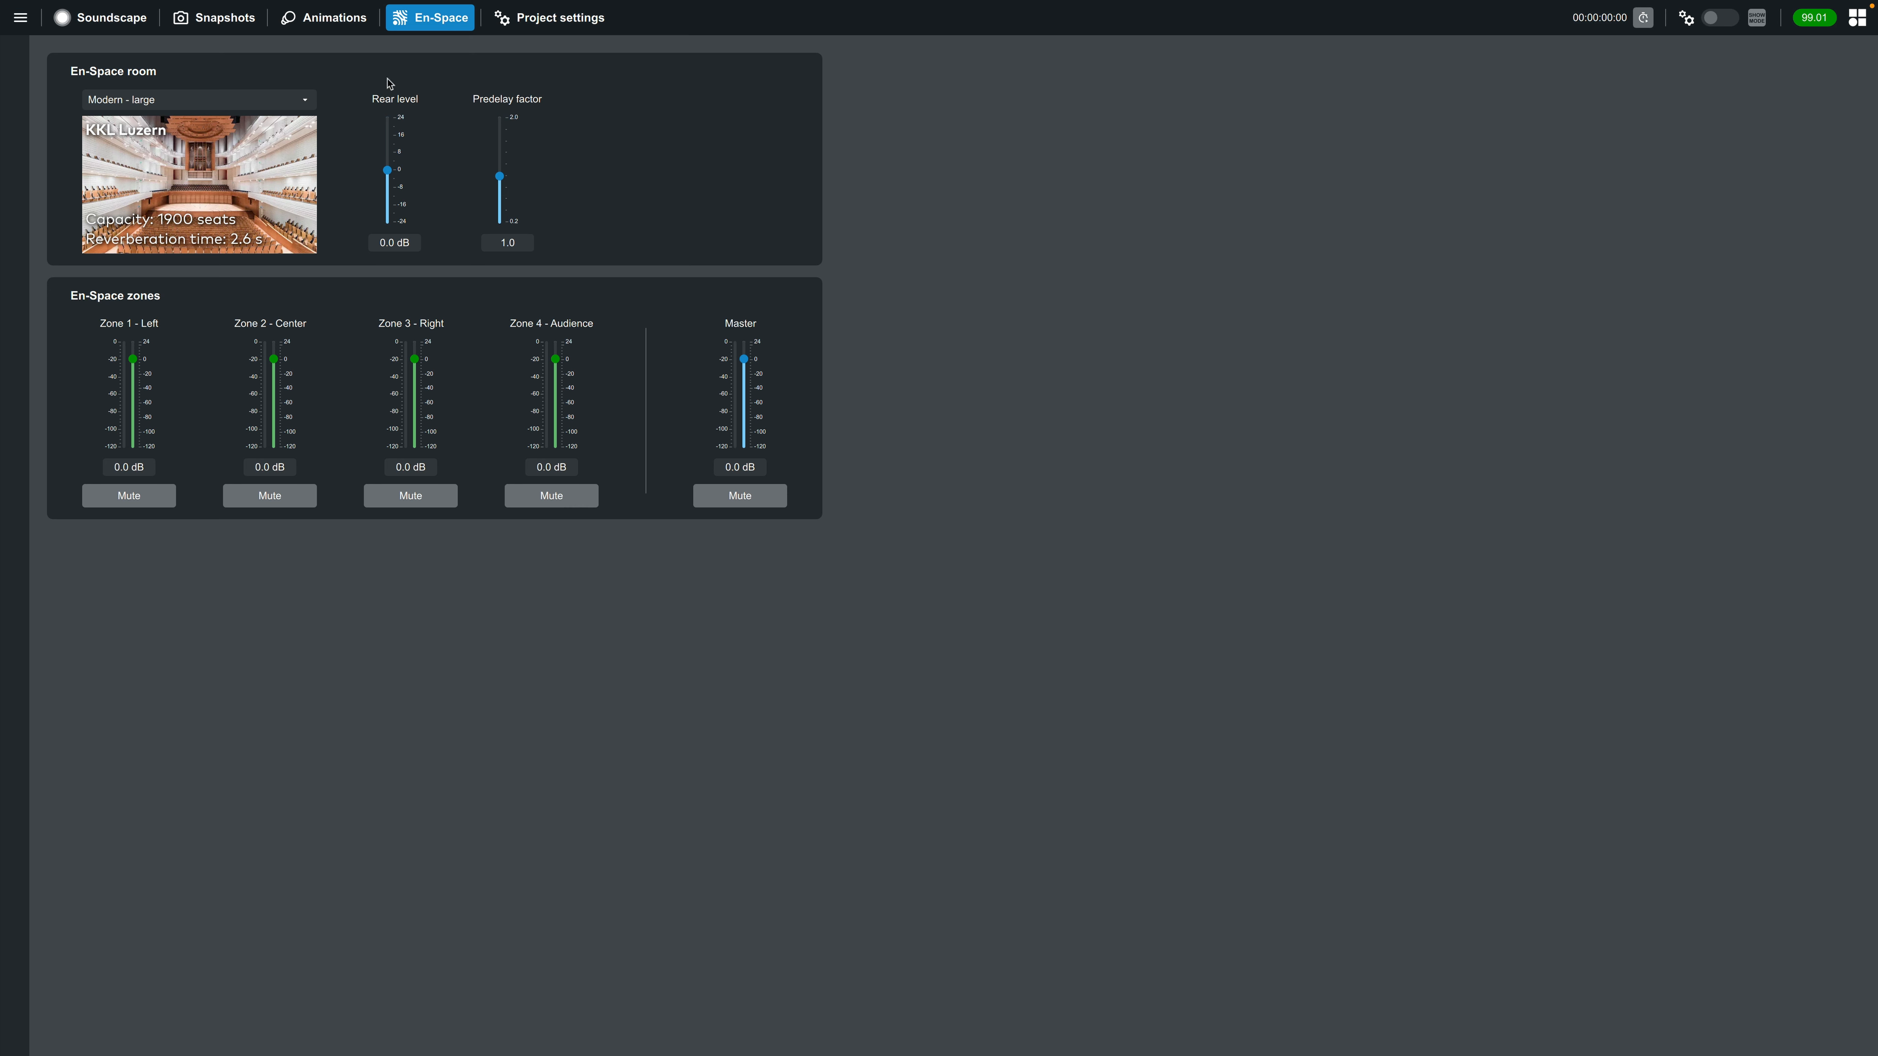
click(122, 25)
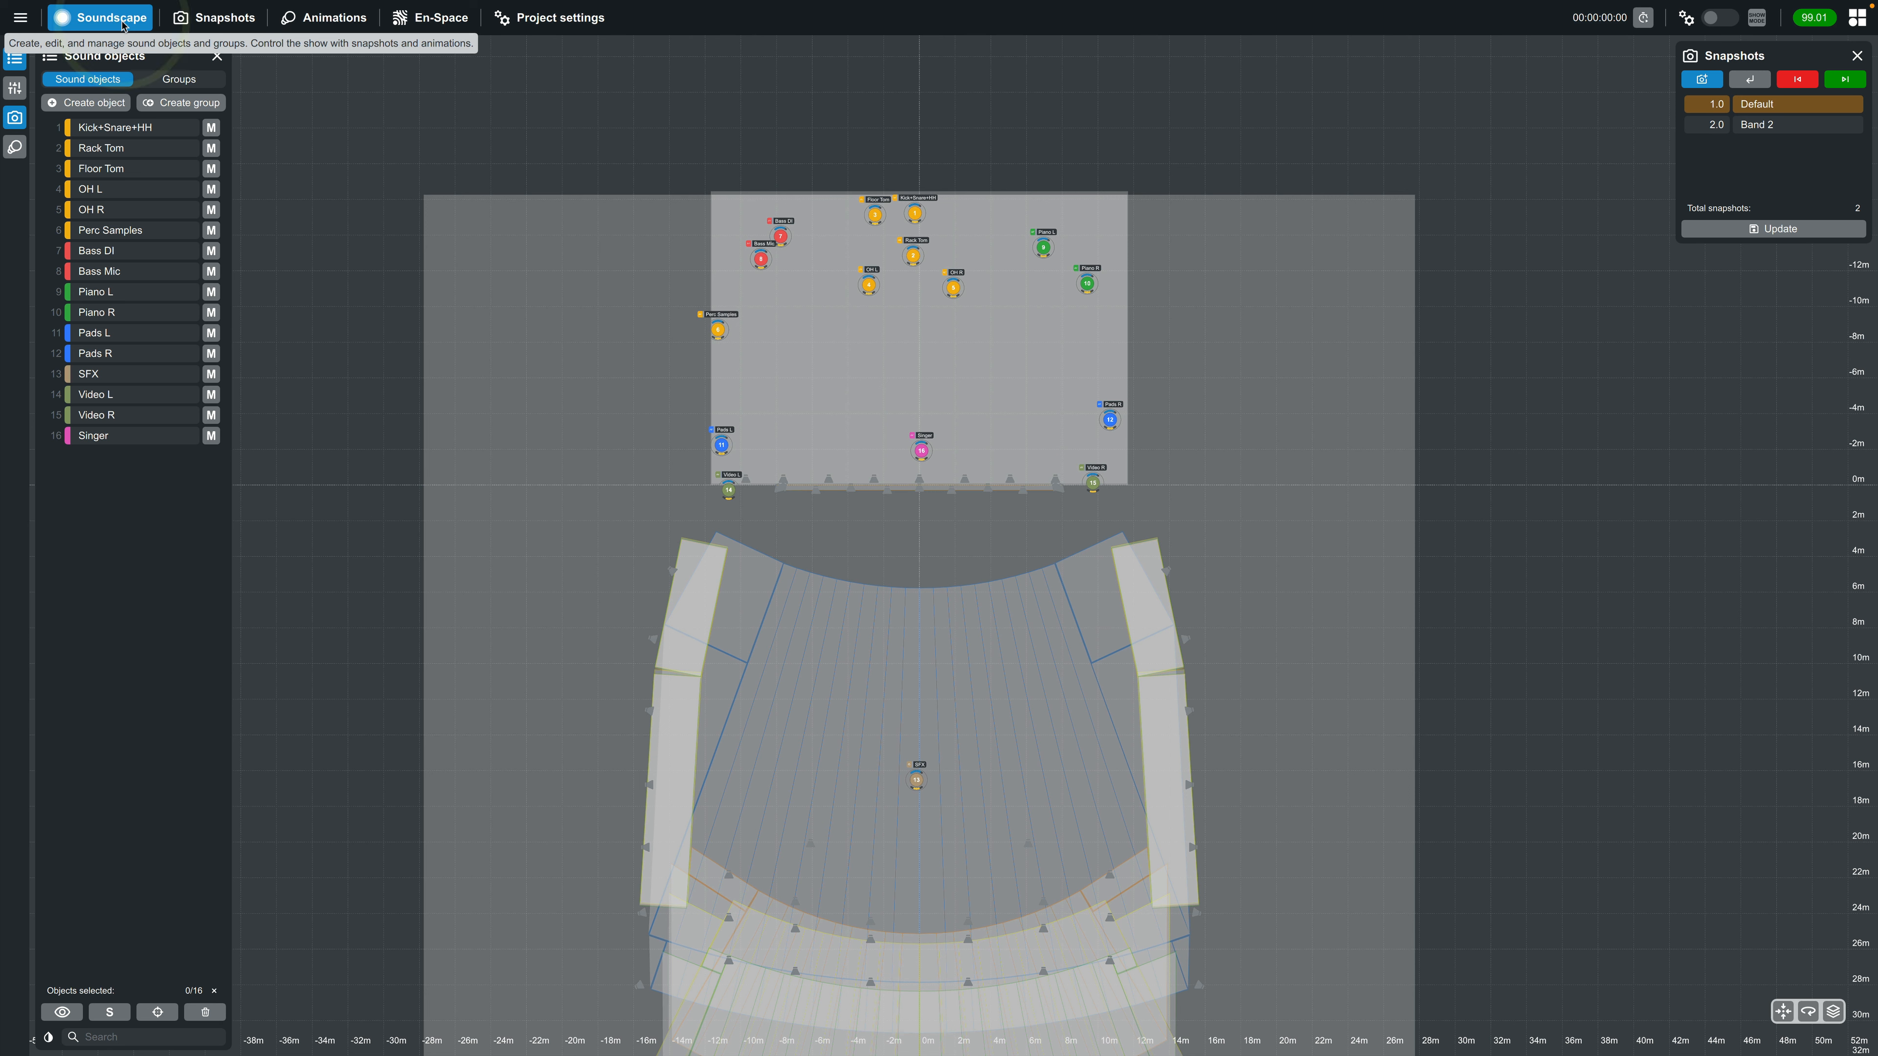
click(1777, 234)
Recall Band 2, set its En-Space room to "Classic - medium" and update that snapshot
click(1768, 124)
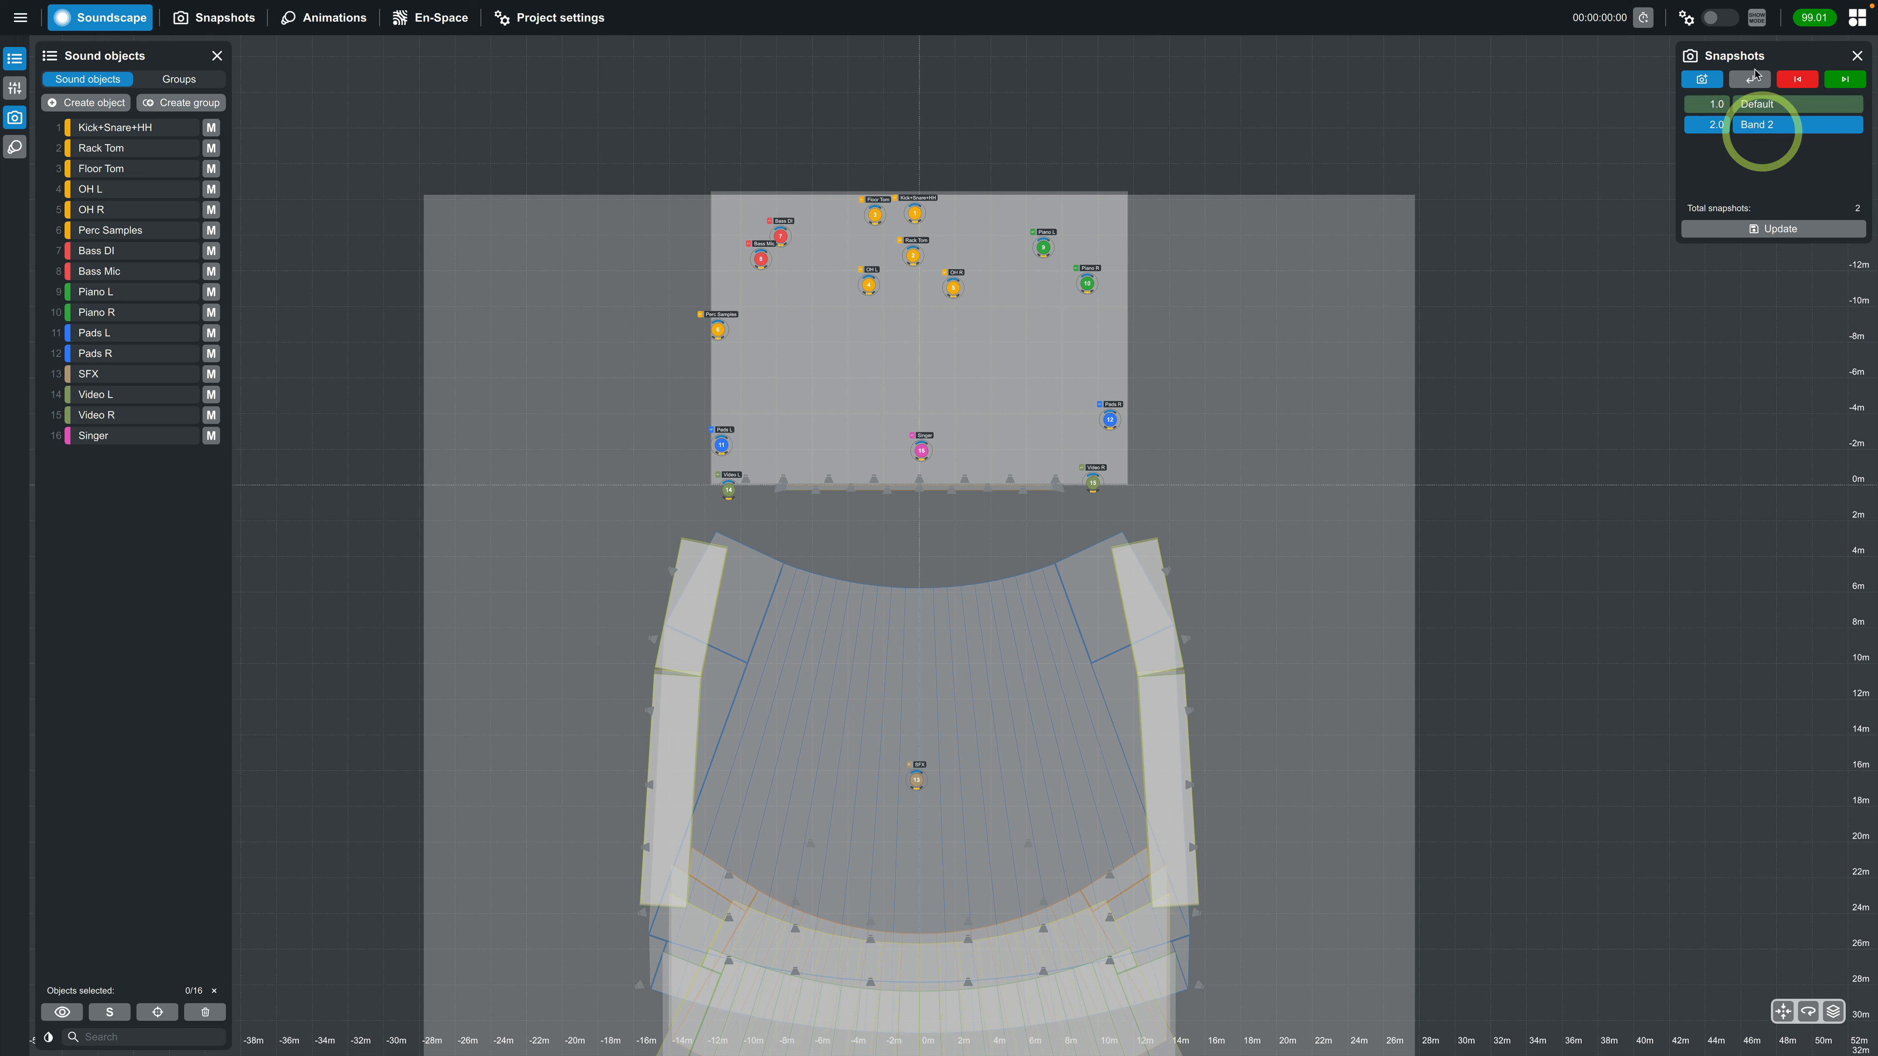
click(1752, 80)
click(430, 18)
click(206, 98)
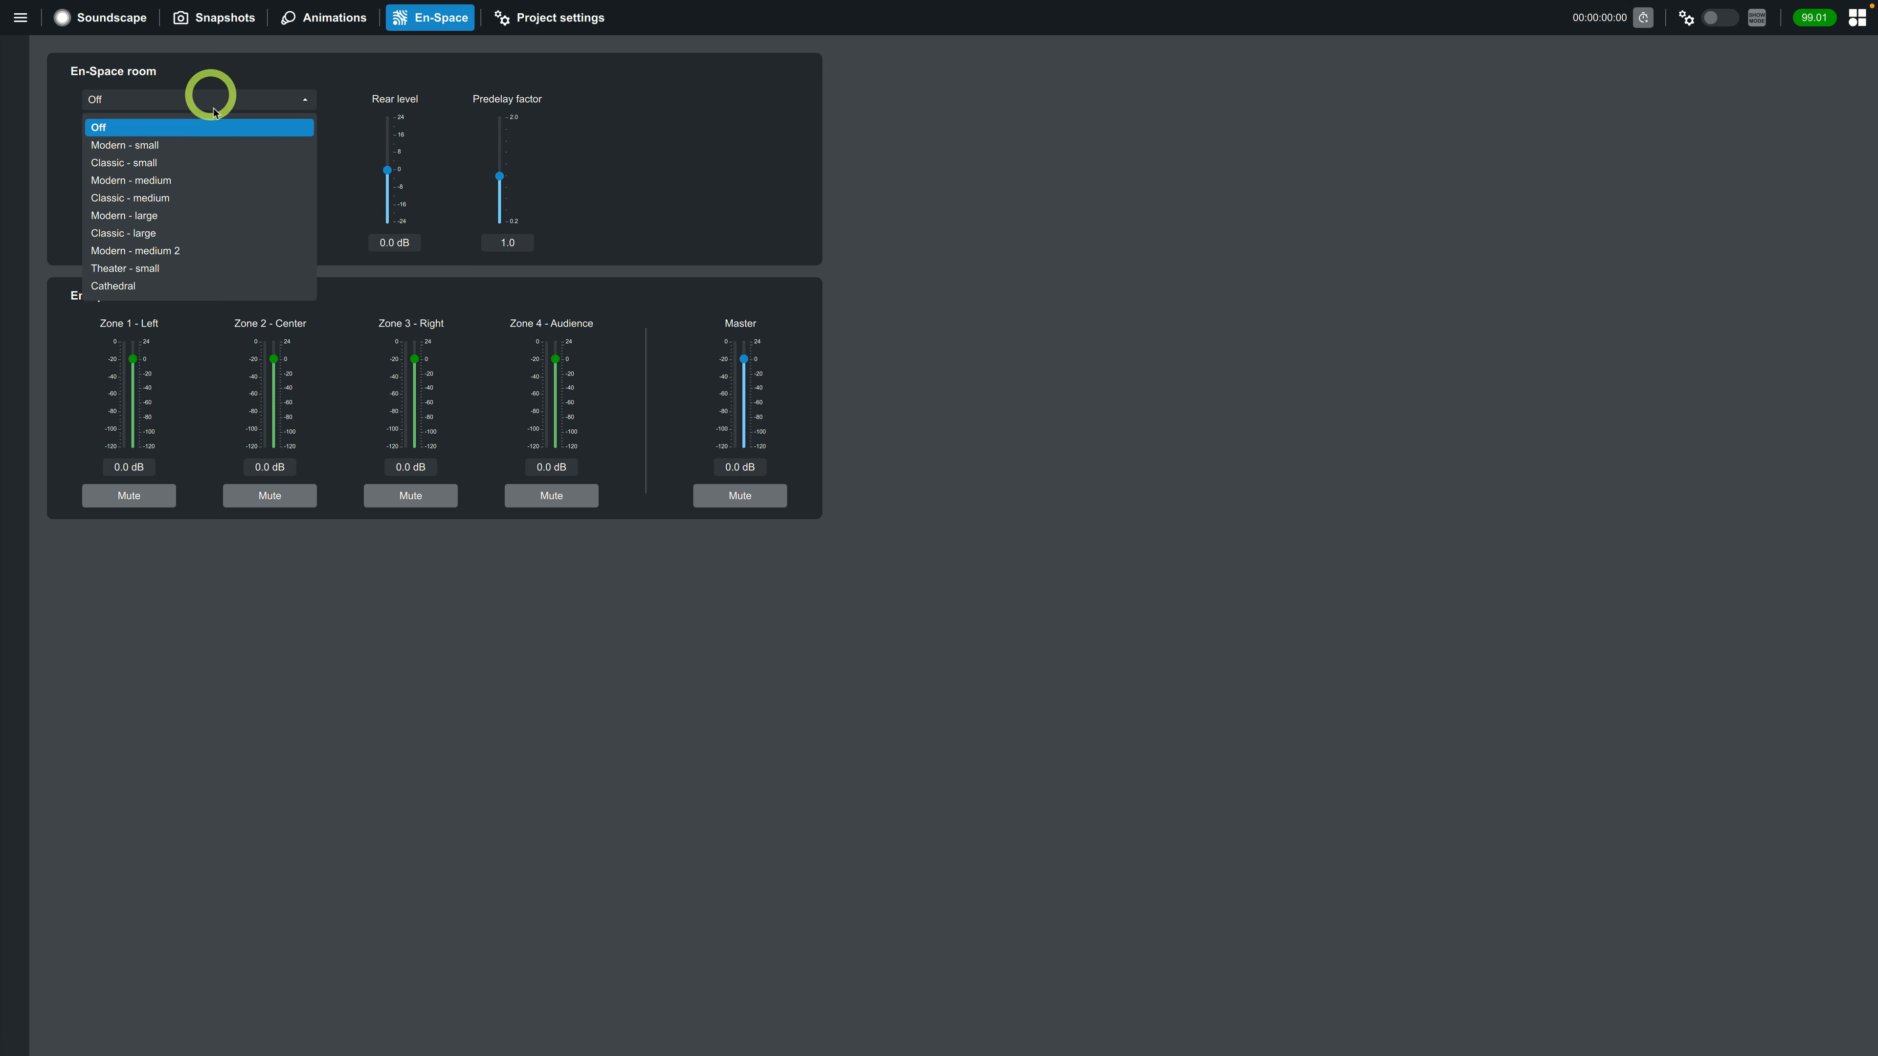
click(185, 199)
click(101, 17)
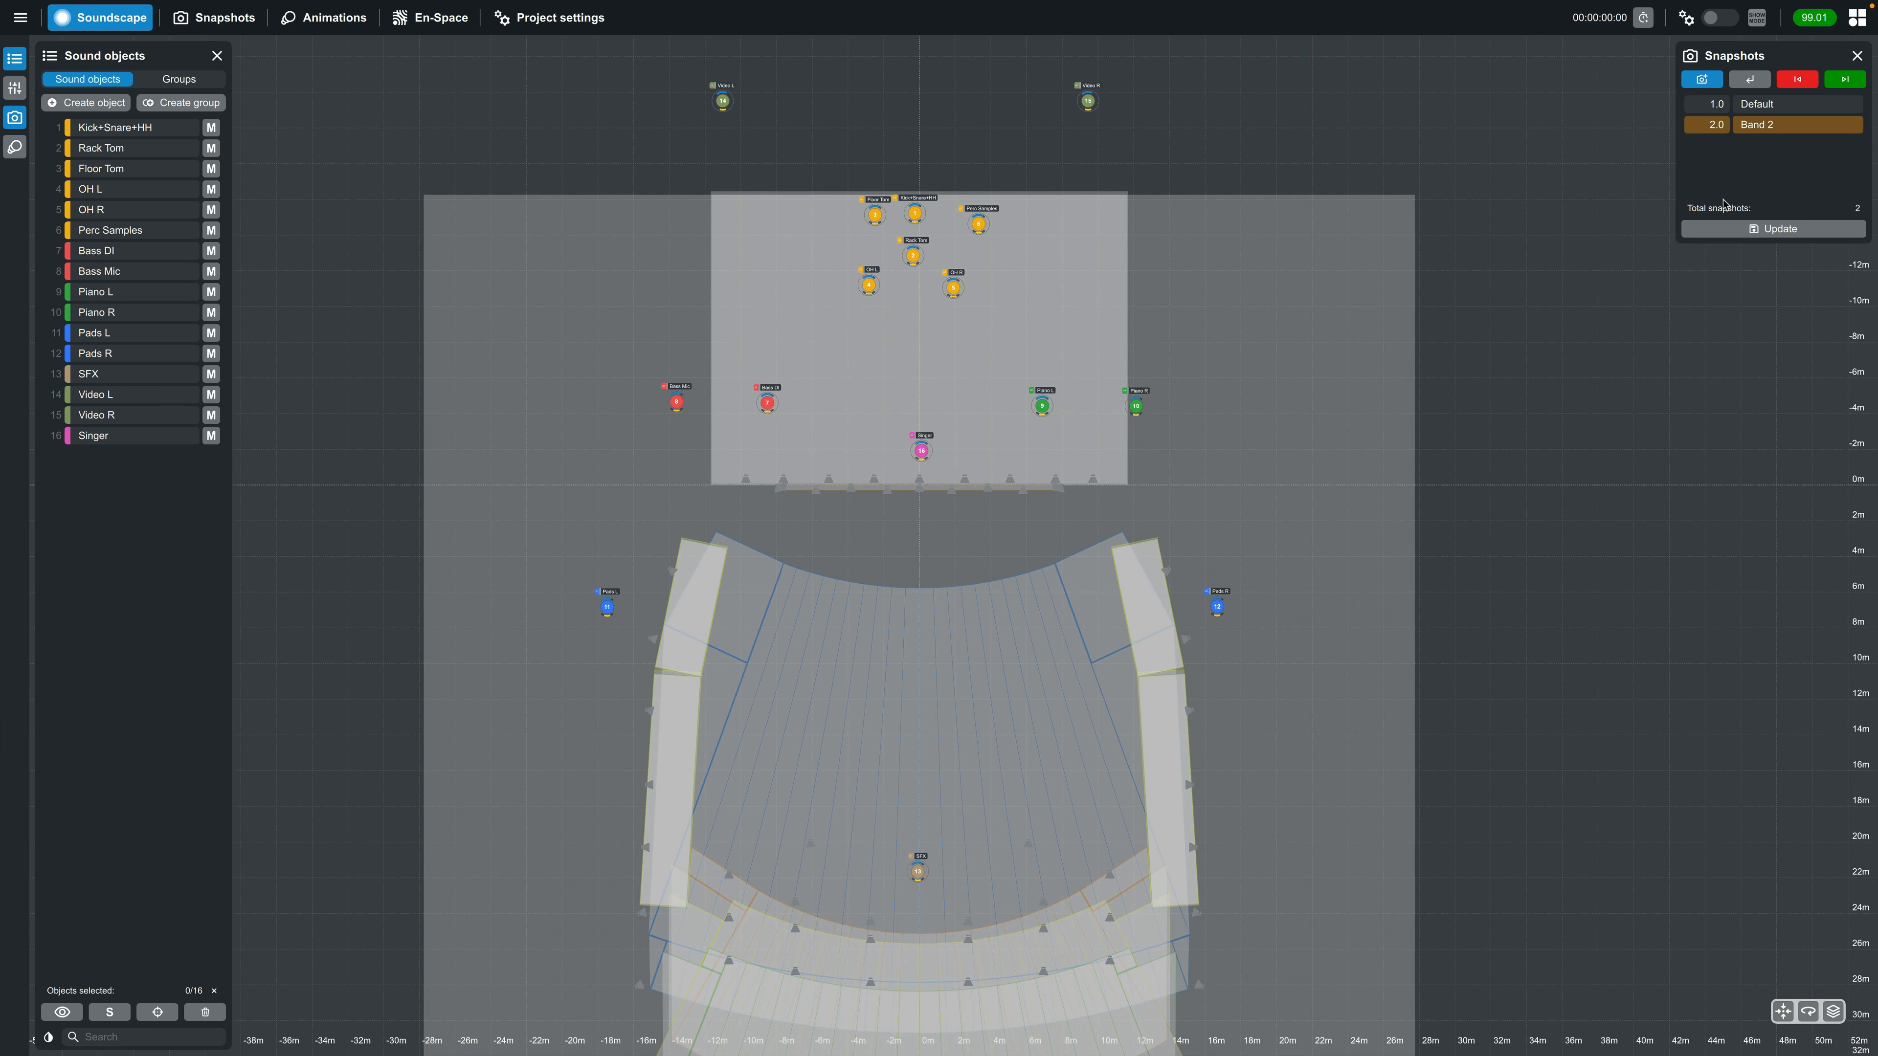
click(1757, 227)
Recall the Default and Band 2 snapshots in turn and check the En-Space room of each
click(1760, 104)
click(1756, 80)
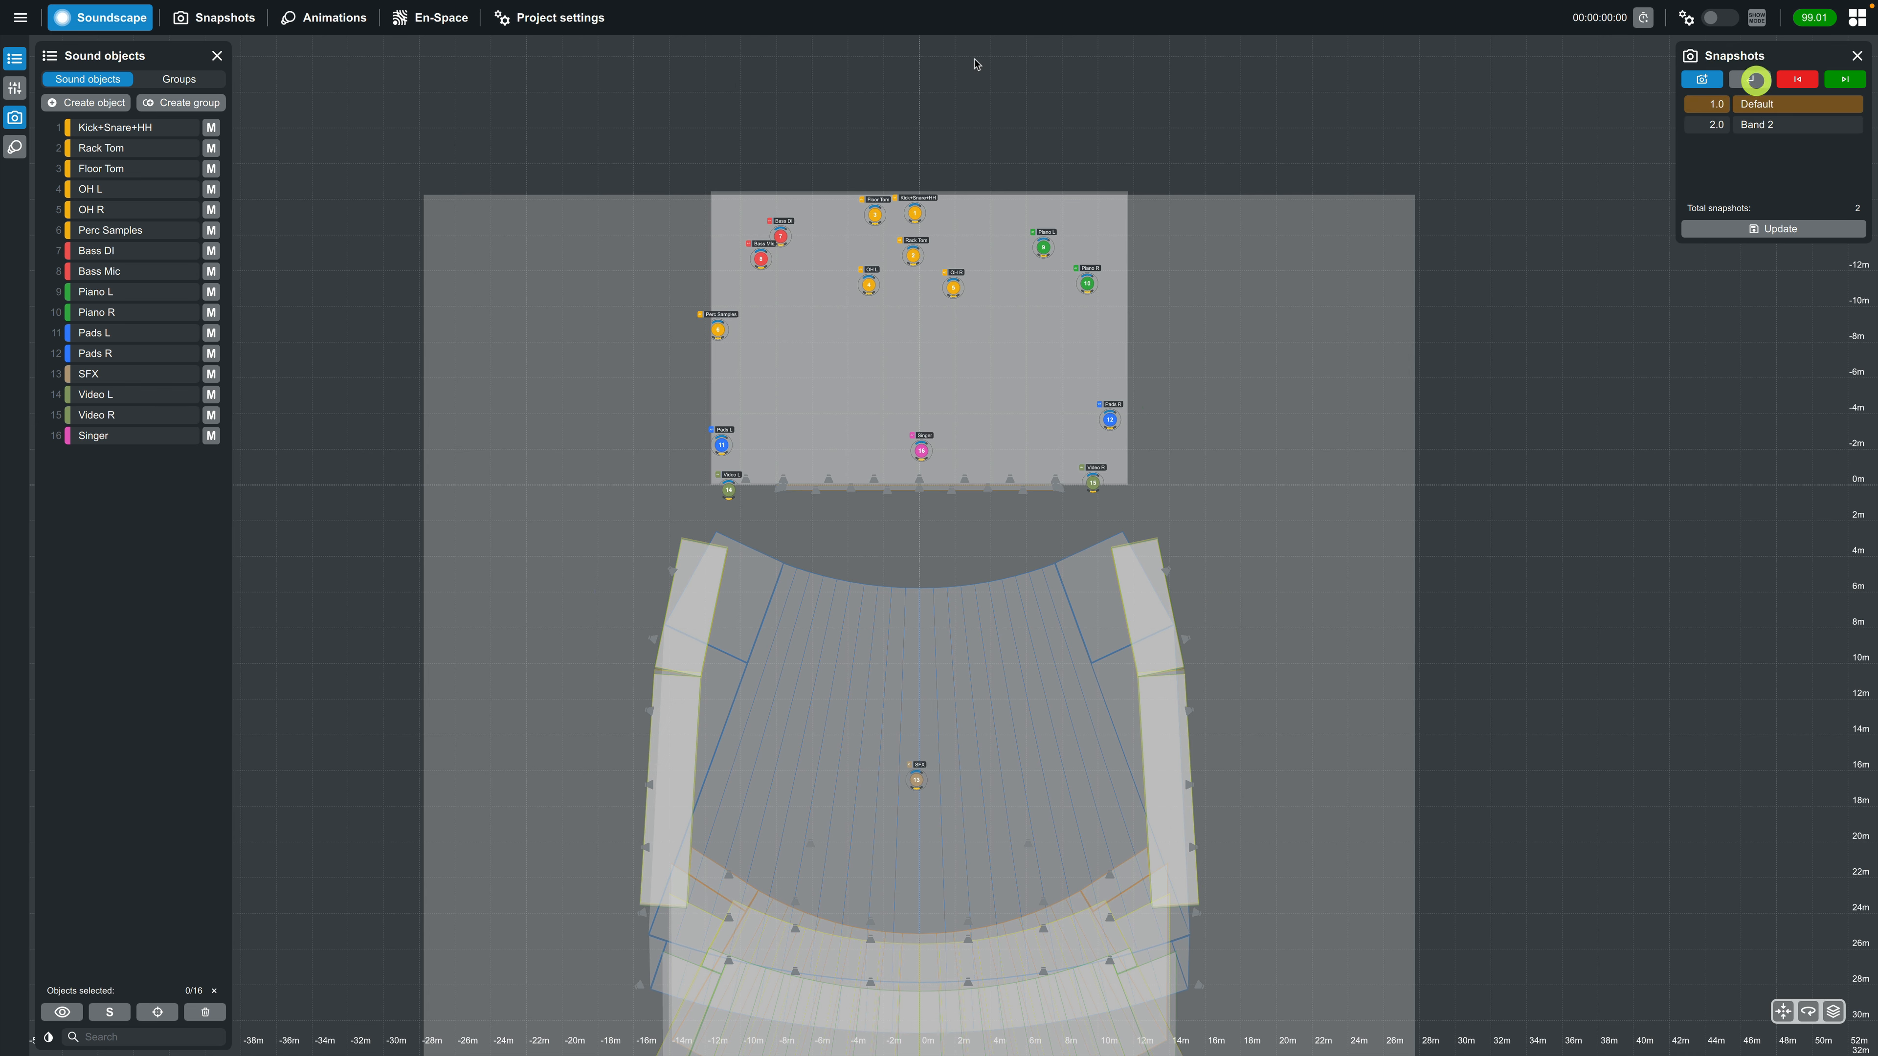
click(425, 18)
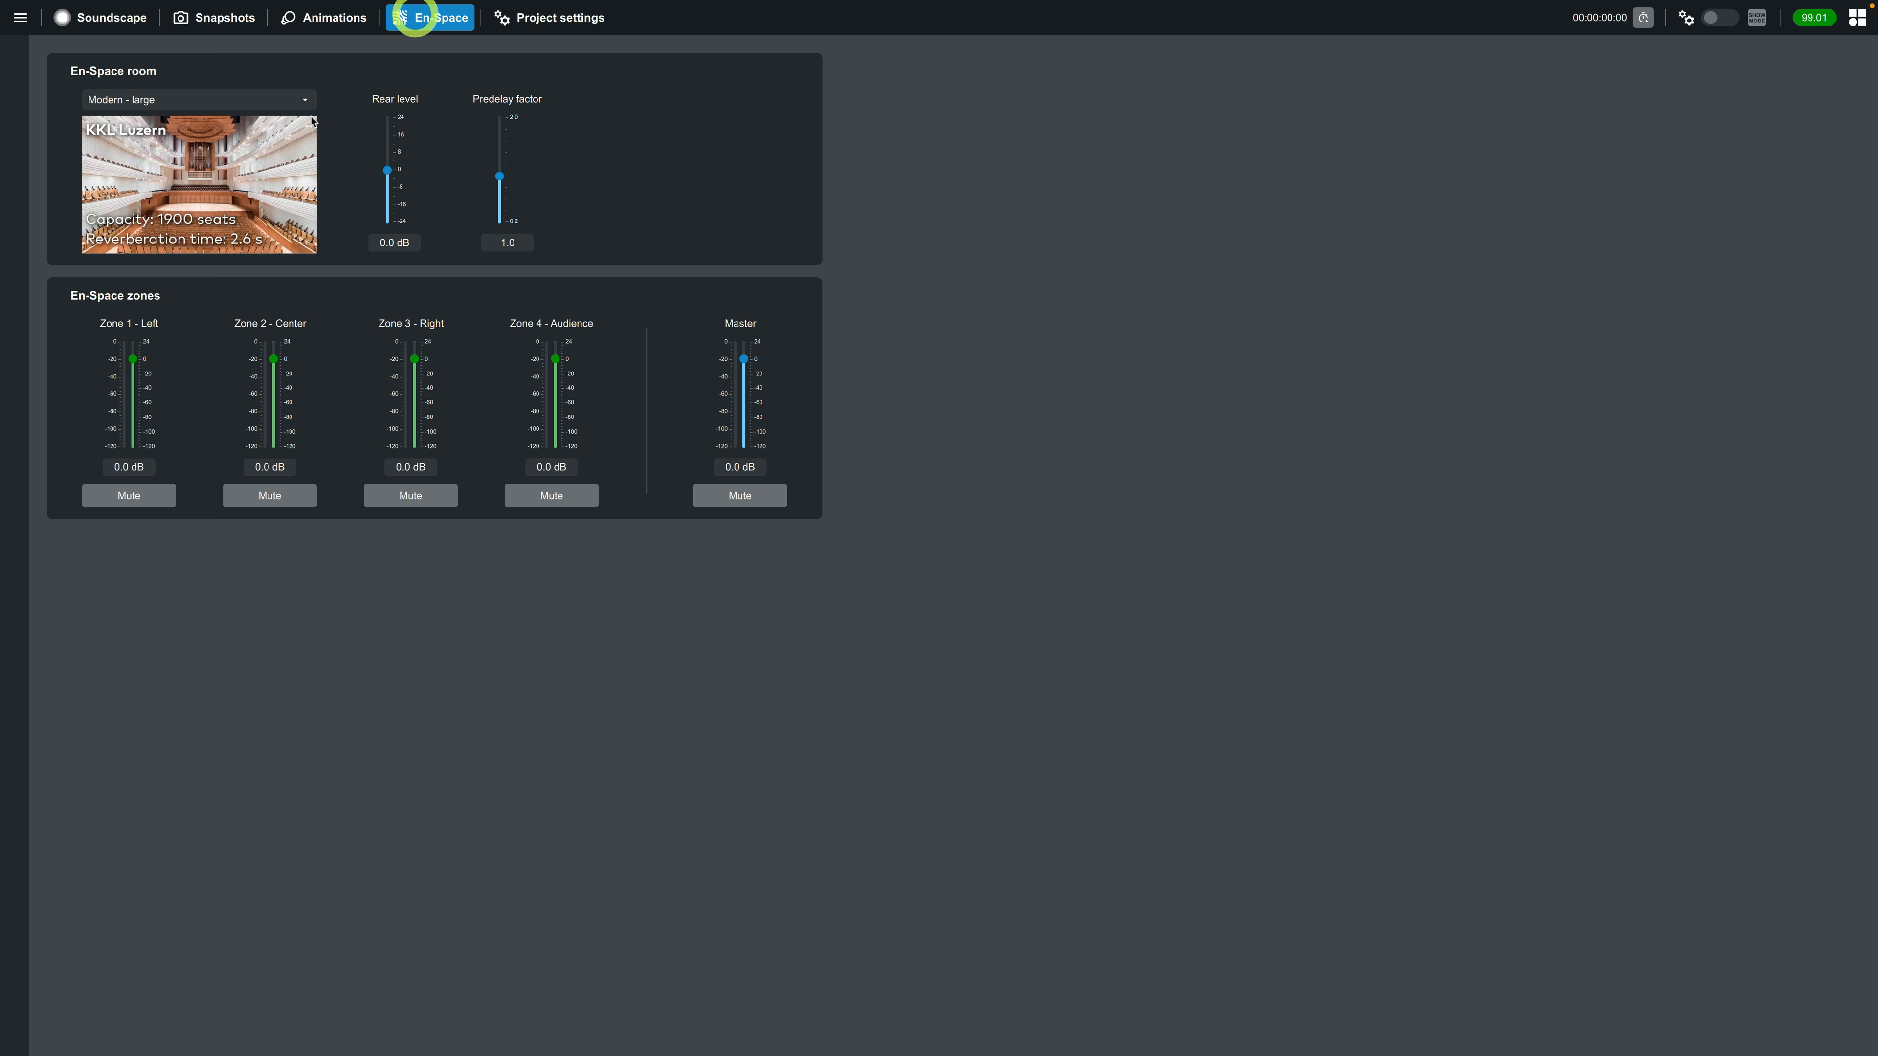
click(115, 19)
click(1749, 124)
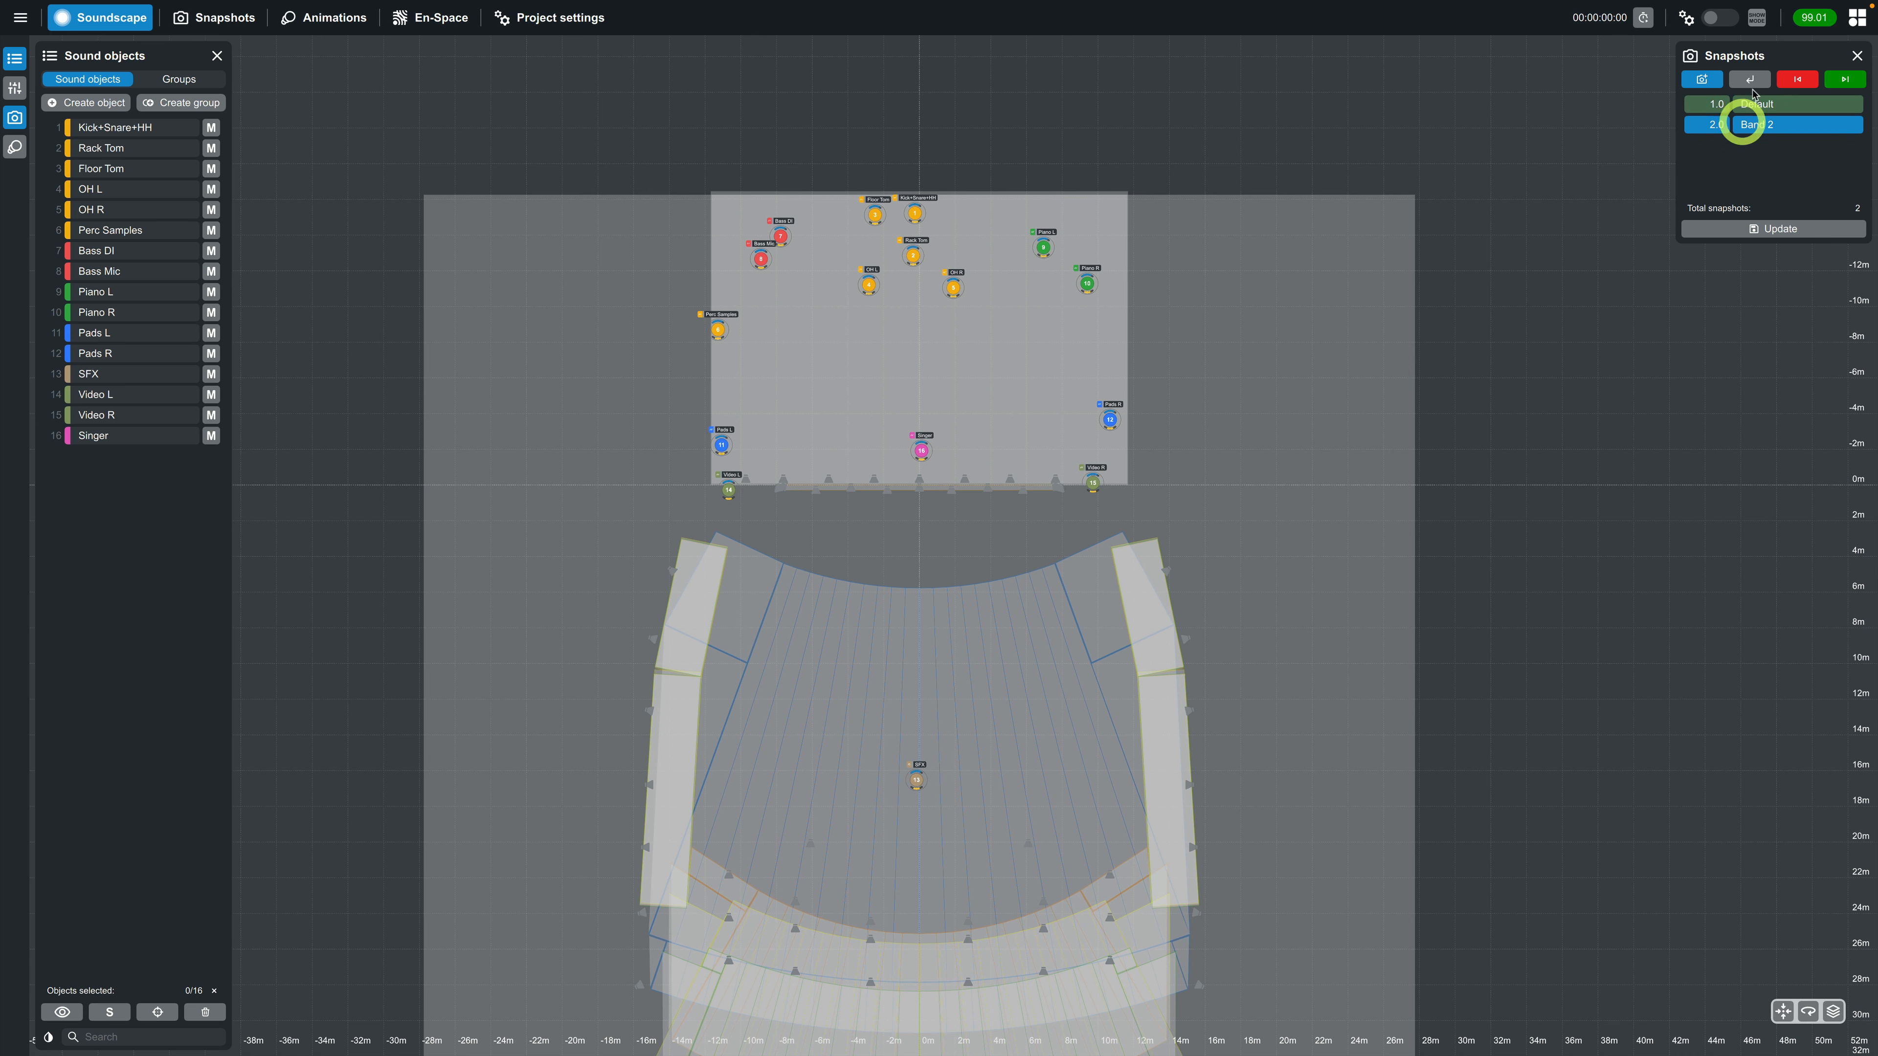
click(1750, 79)
click(417, 18)
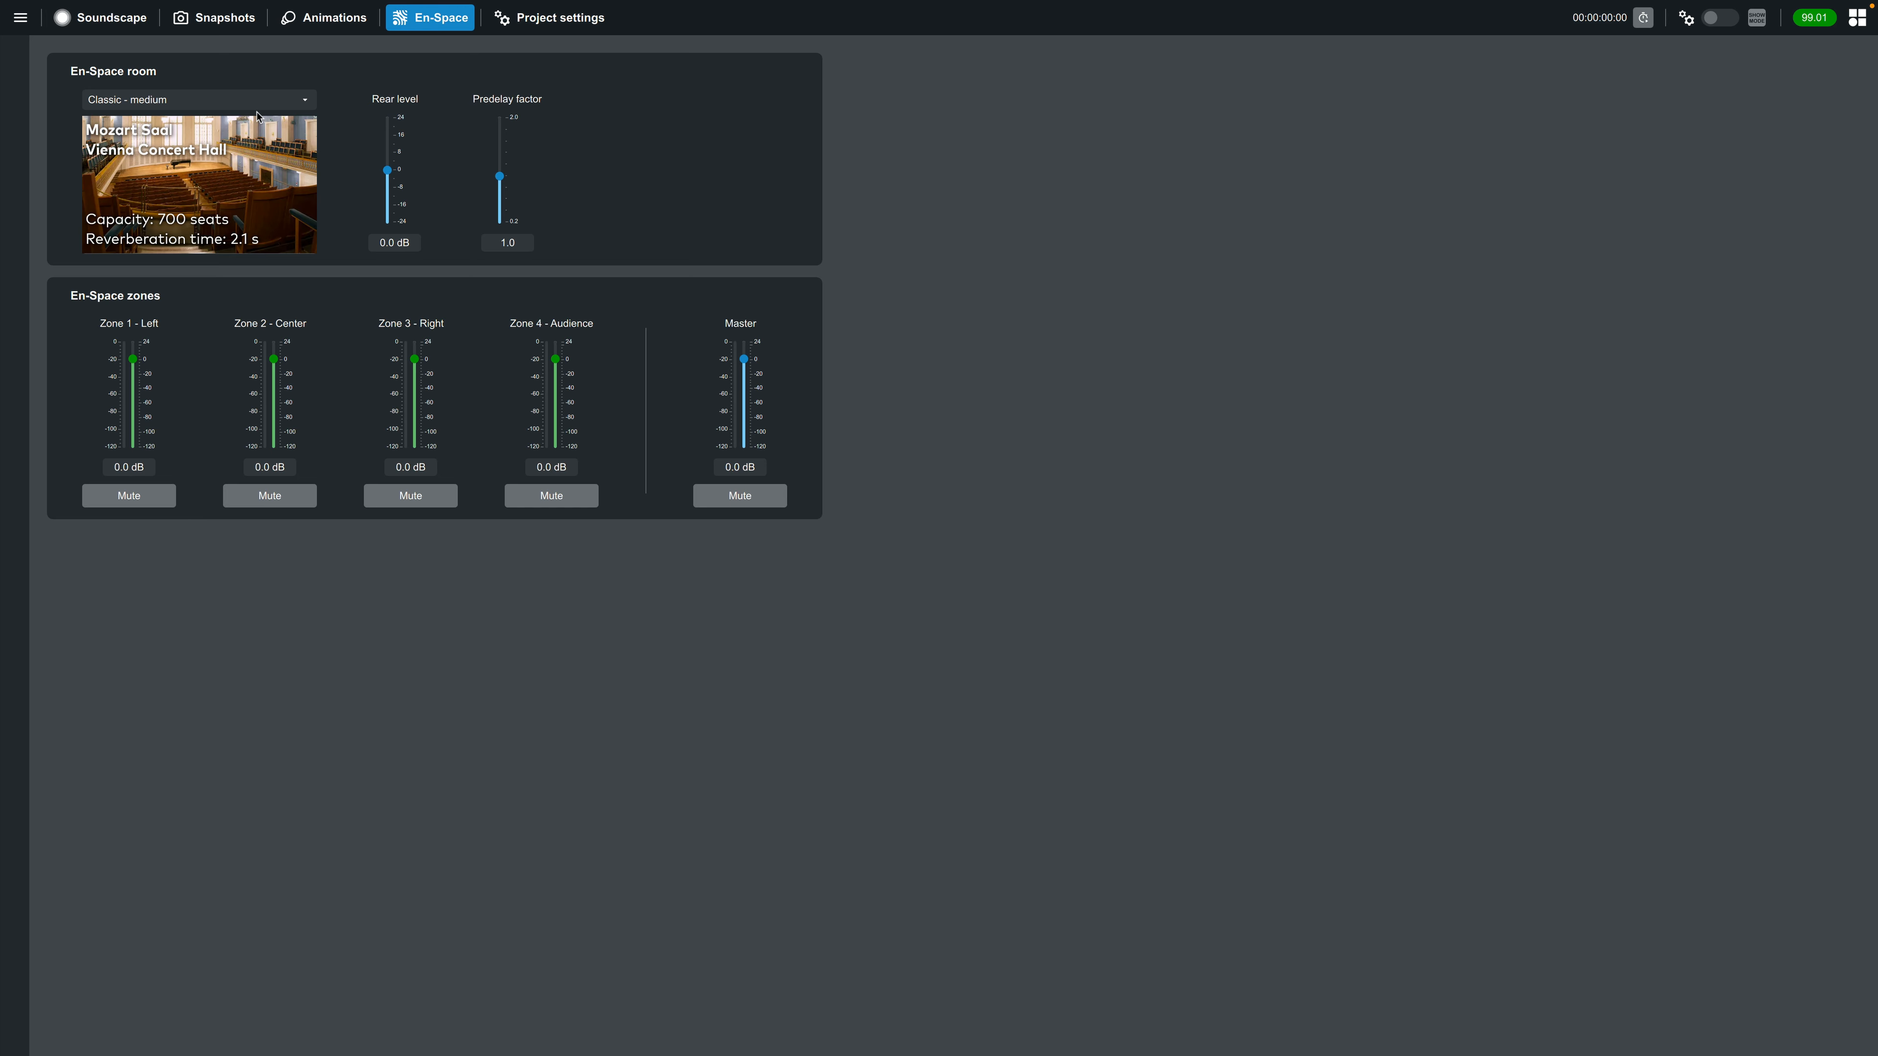
Return to the Soundscape view and recall the Default snapshot
click(124, 21)
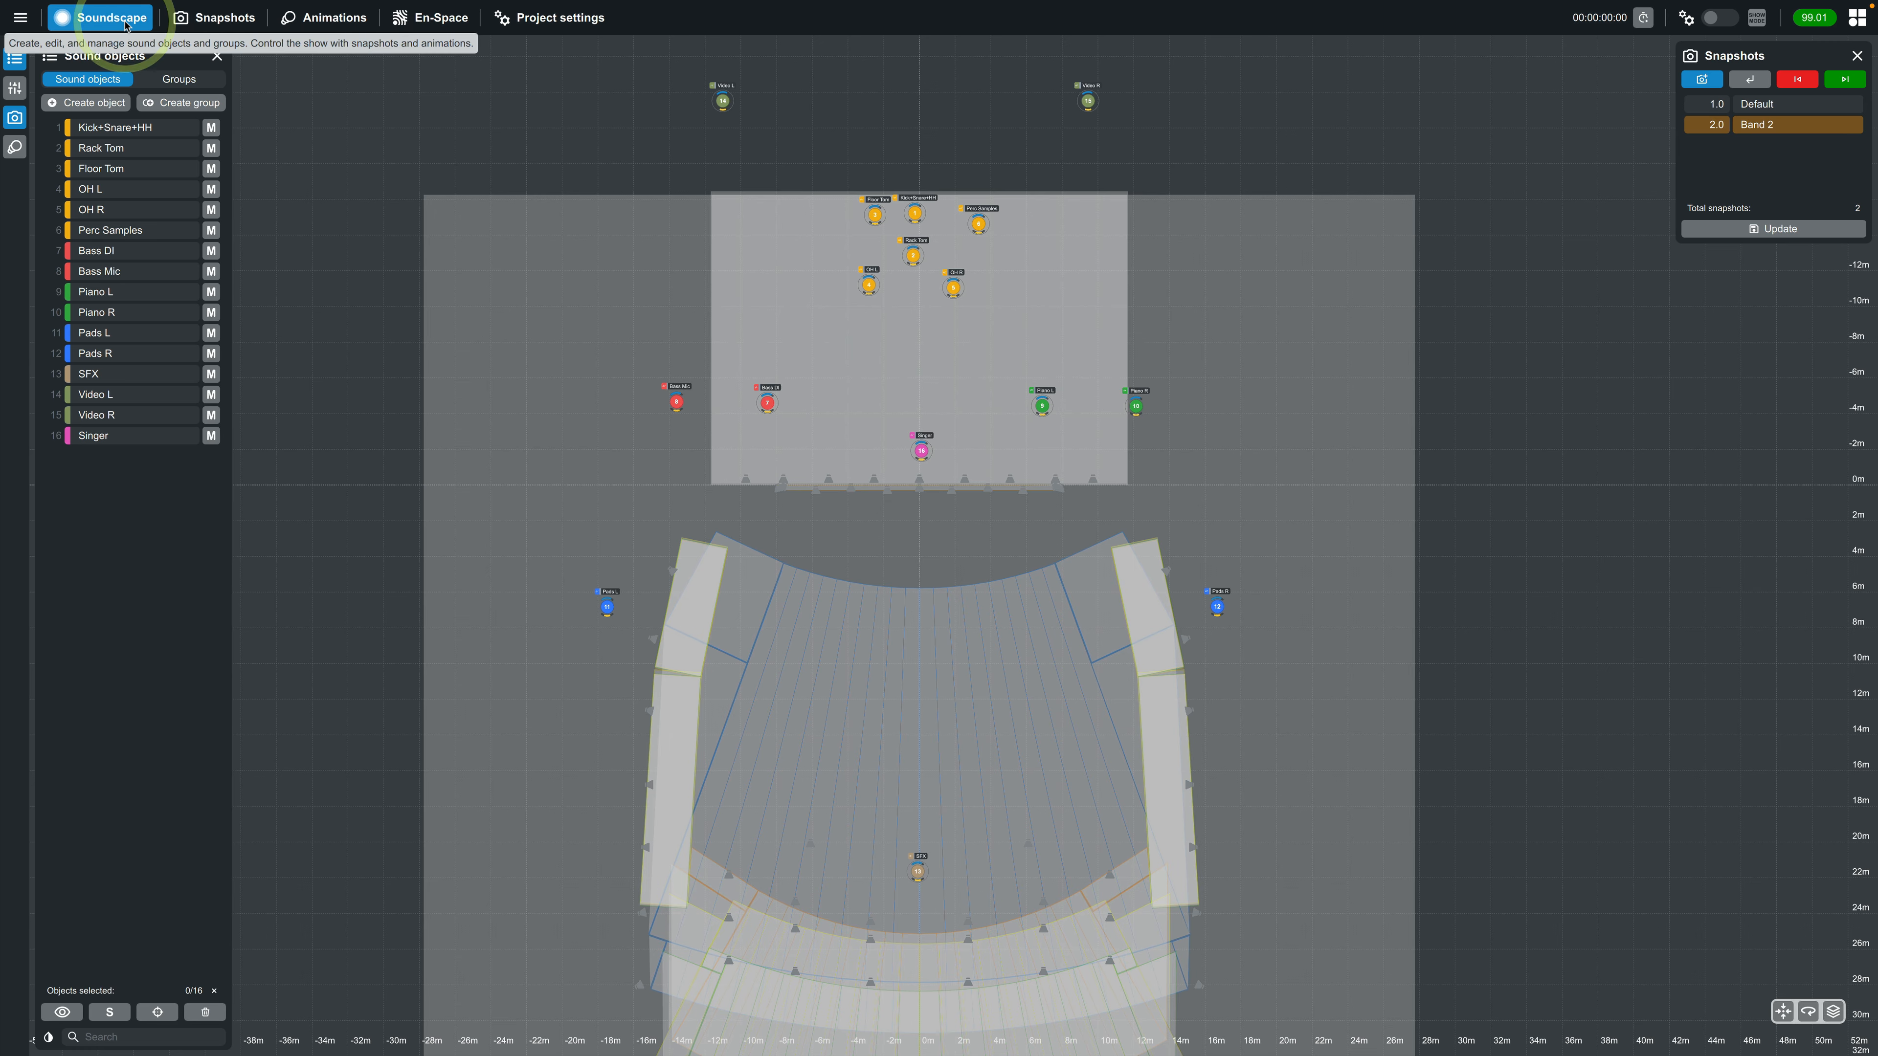
click(1750, 104)
click(1750, 79)
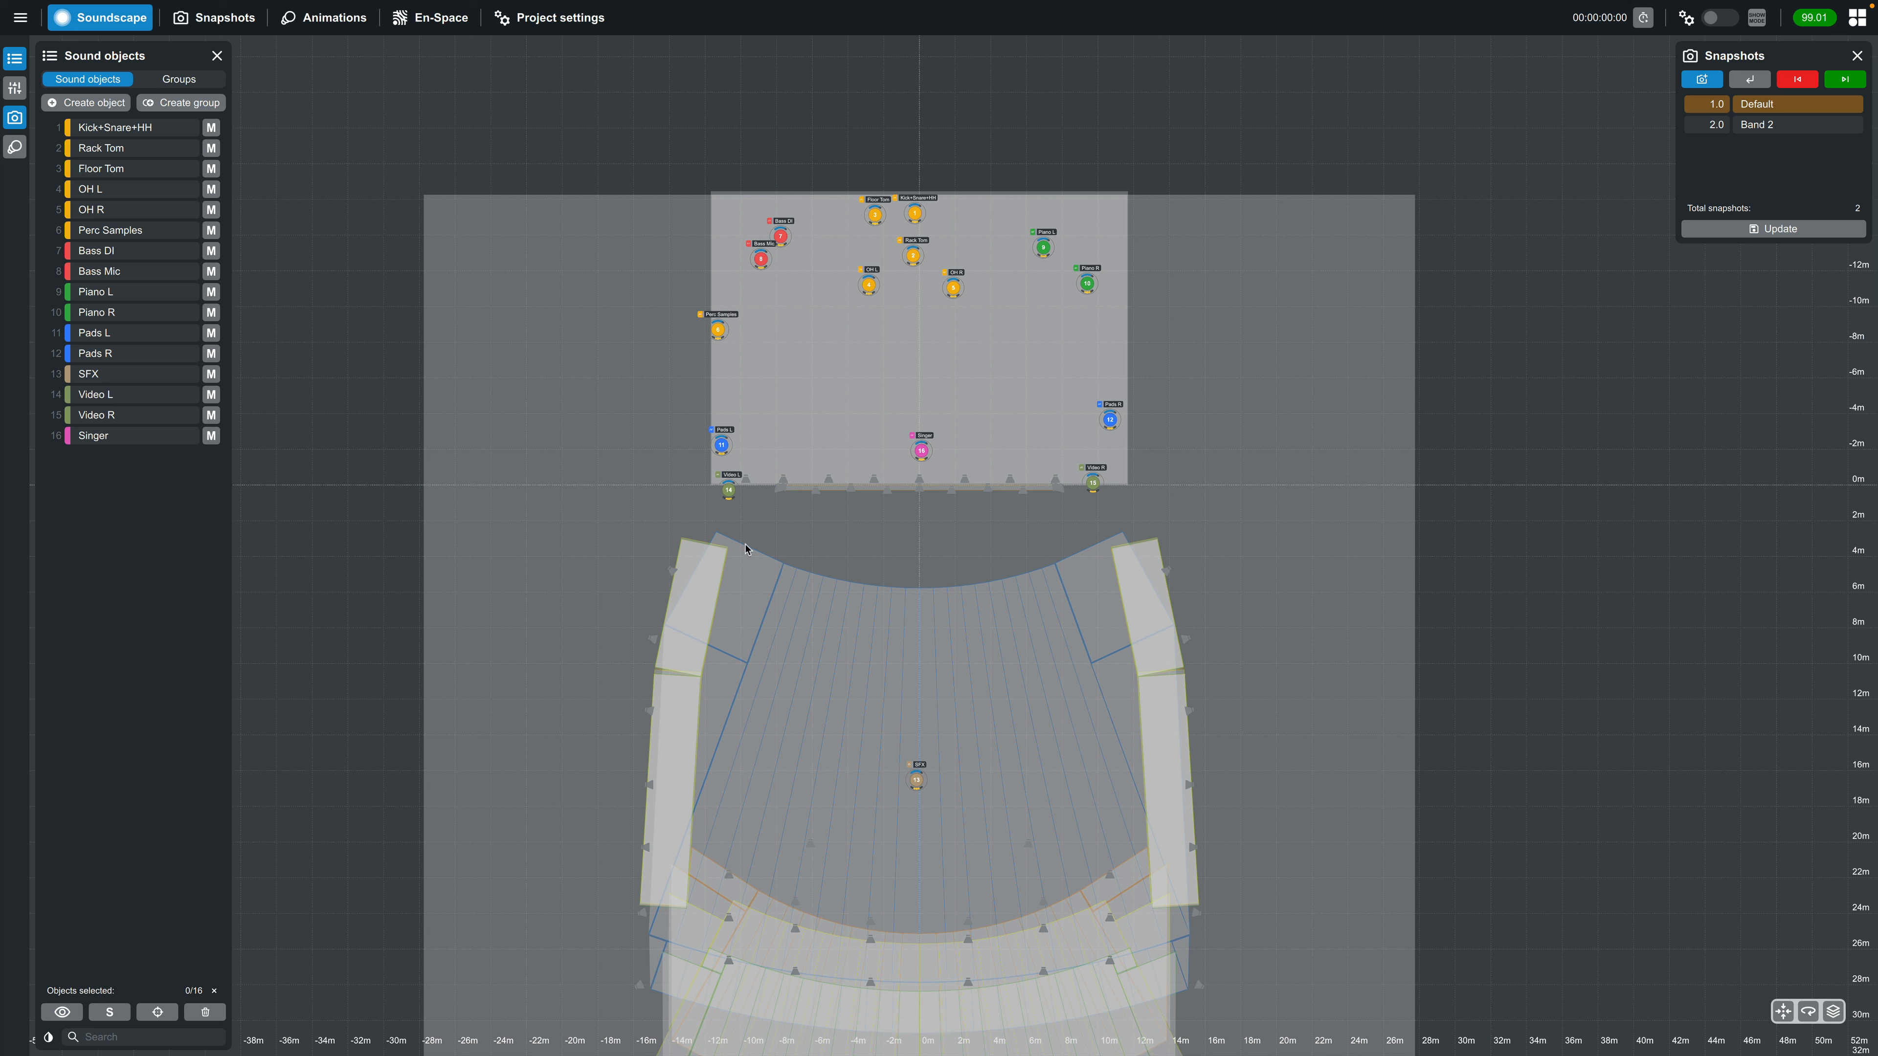
Create an animation named "Circle"
click(319, 21)
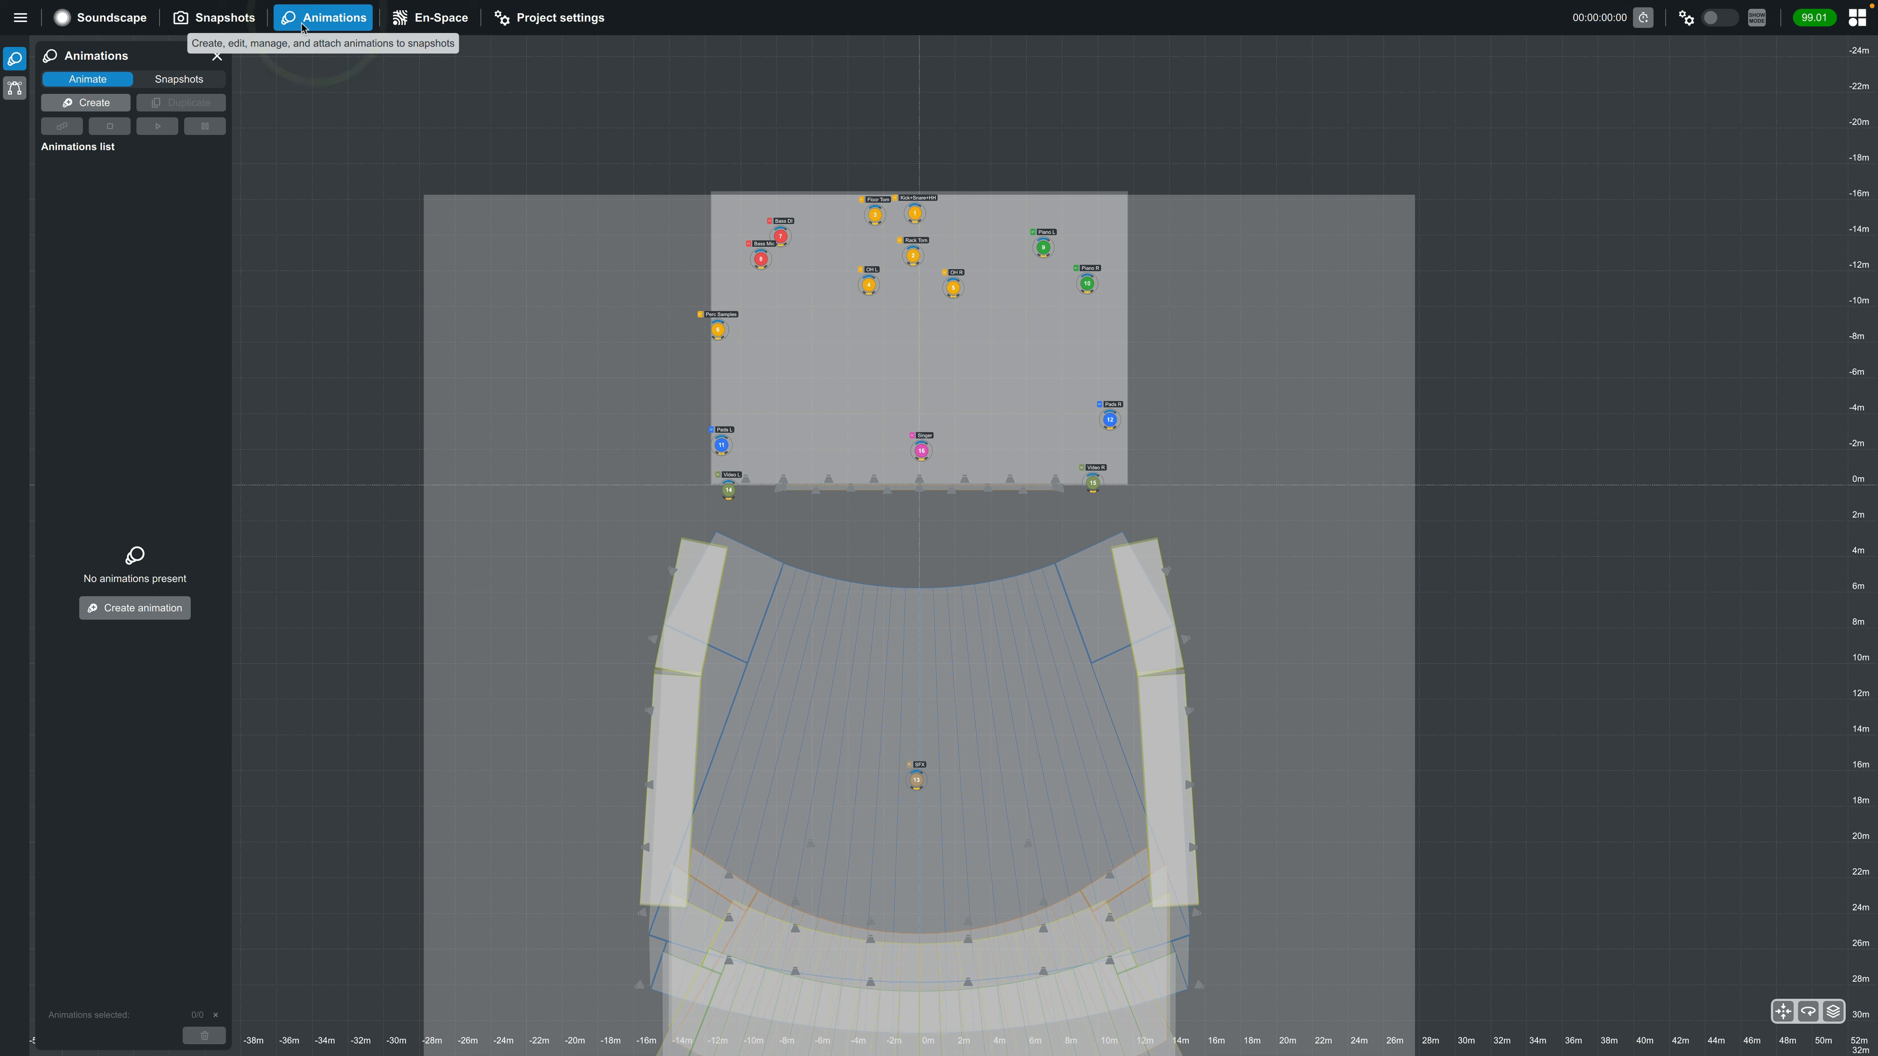
click(106, 110)
text(Circle)
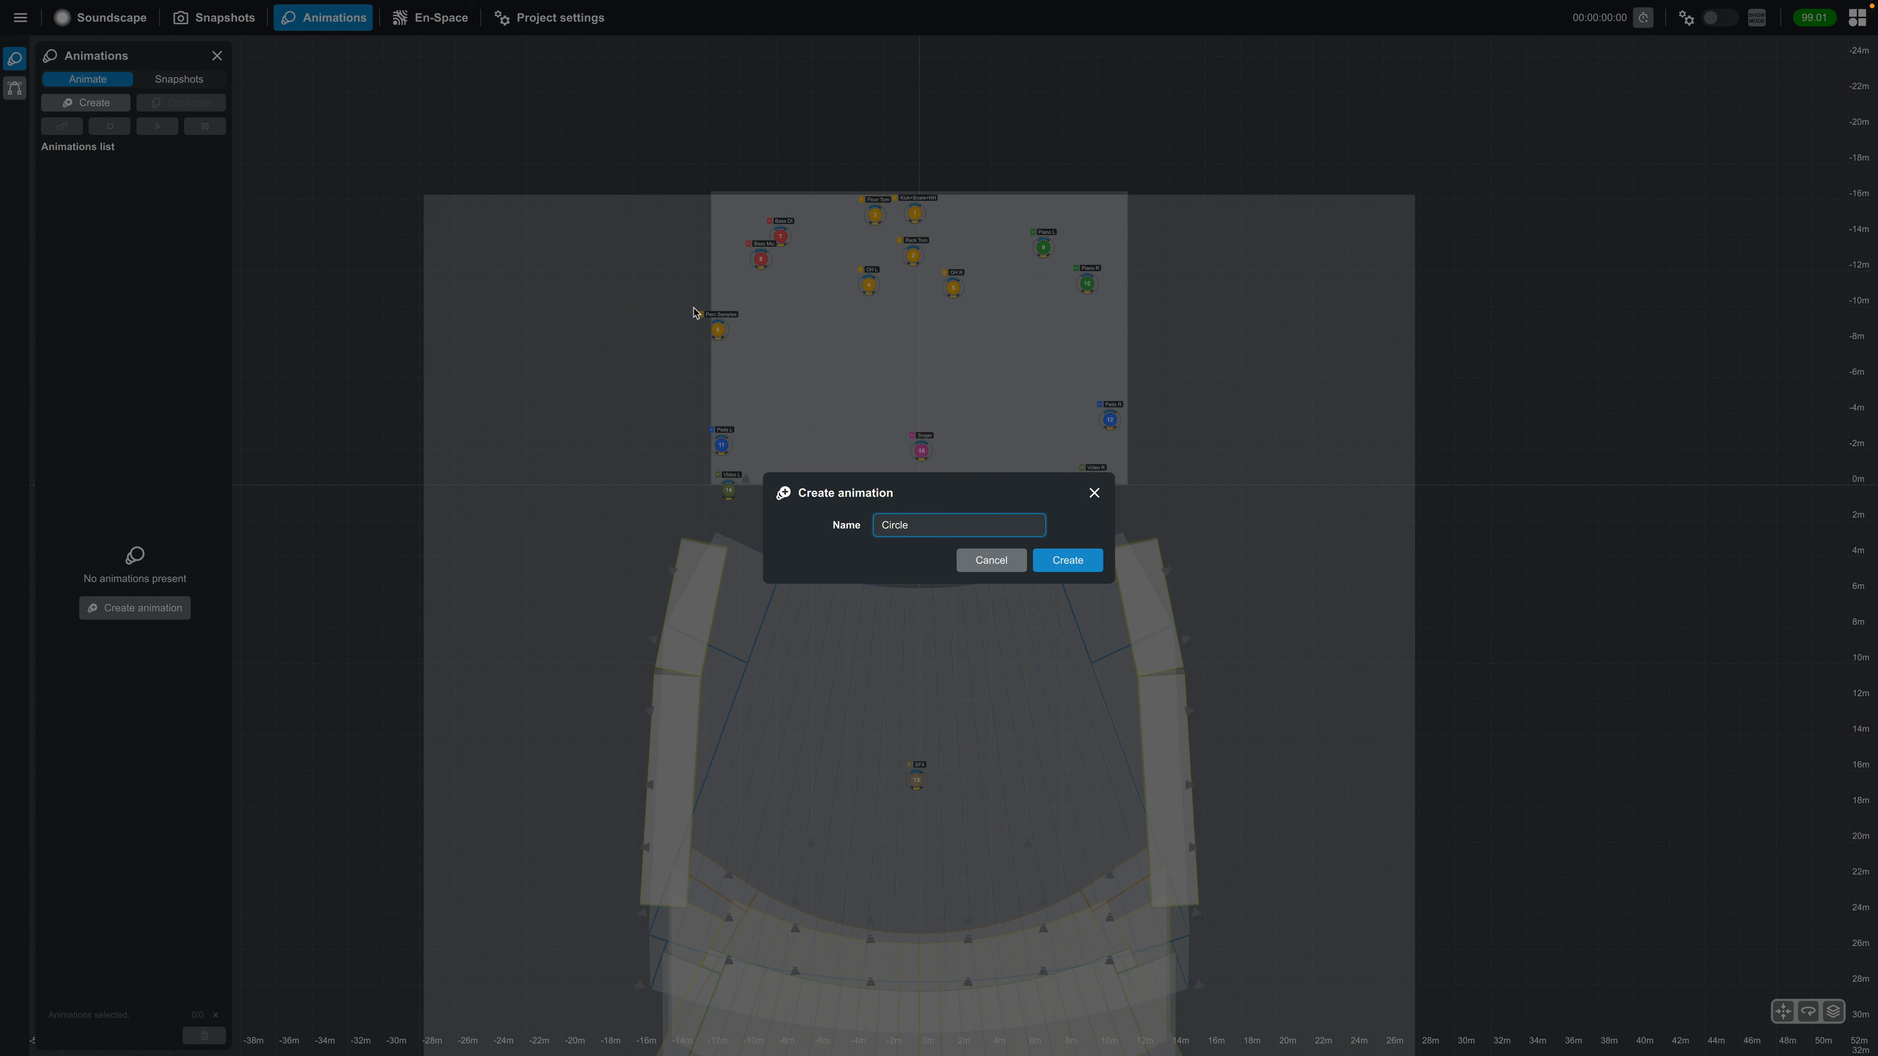
click(1057, 560)
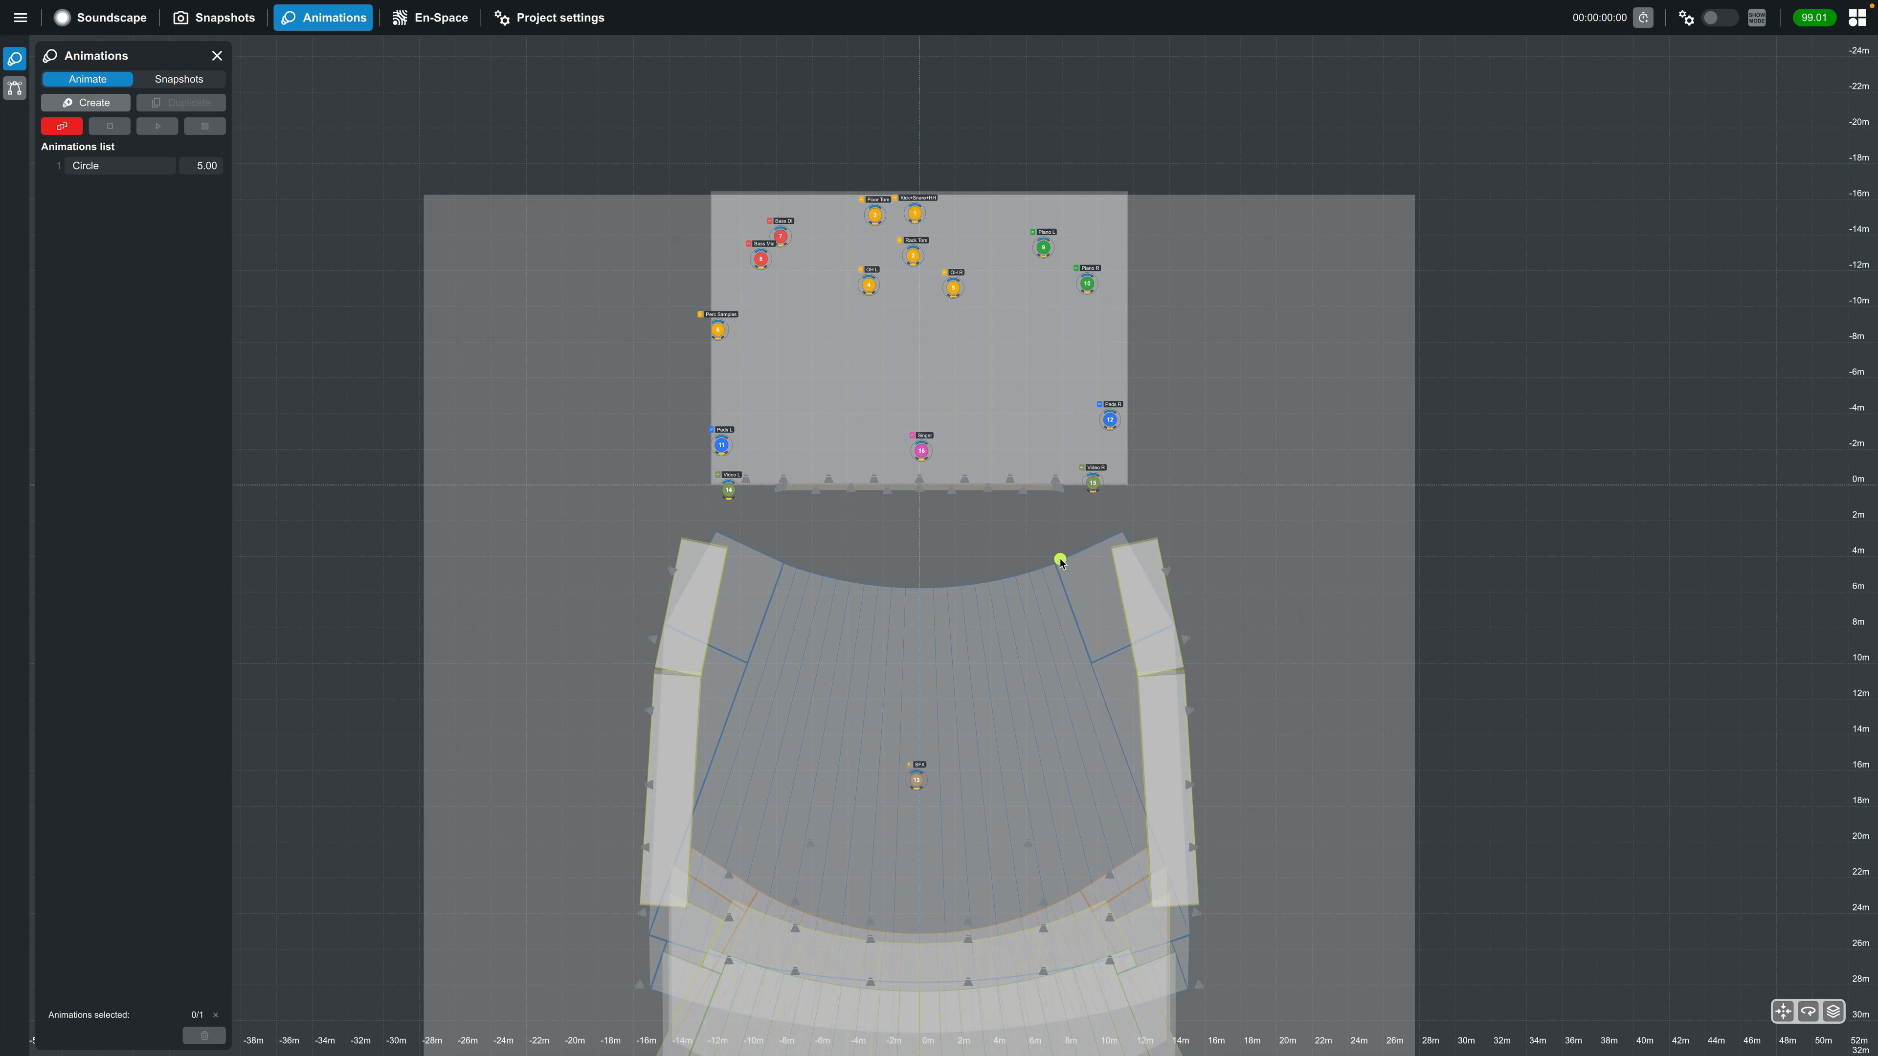
Open the Circle animation's trajectory and stretch it around the audience area, centered at about X 20.8 m, Y 0.19 m
click(128, 169)
click(14, 89)
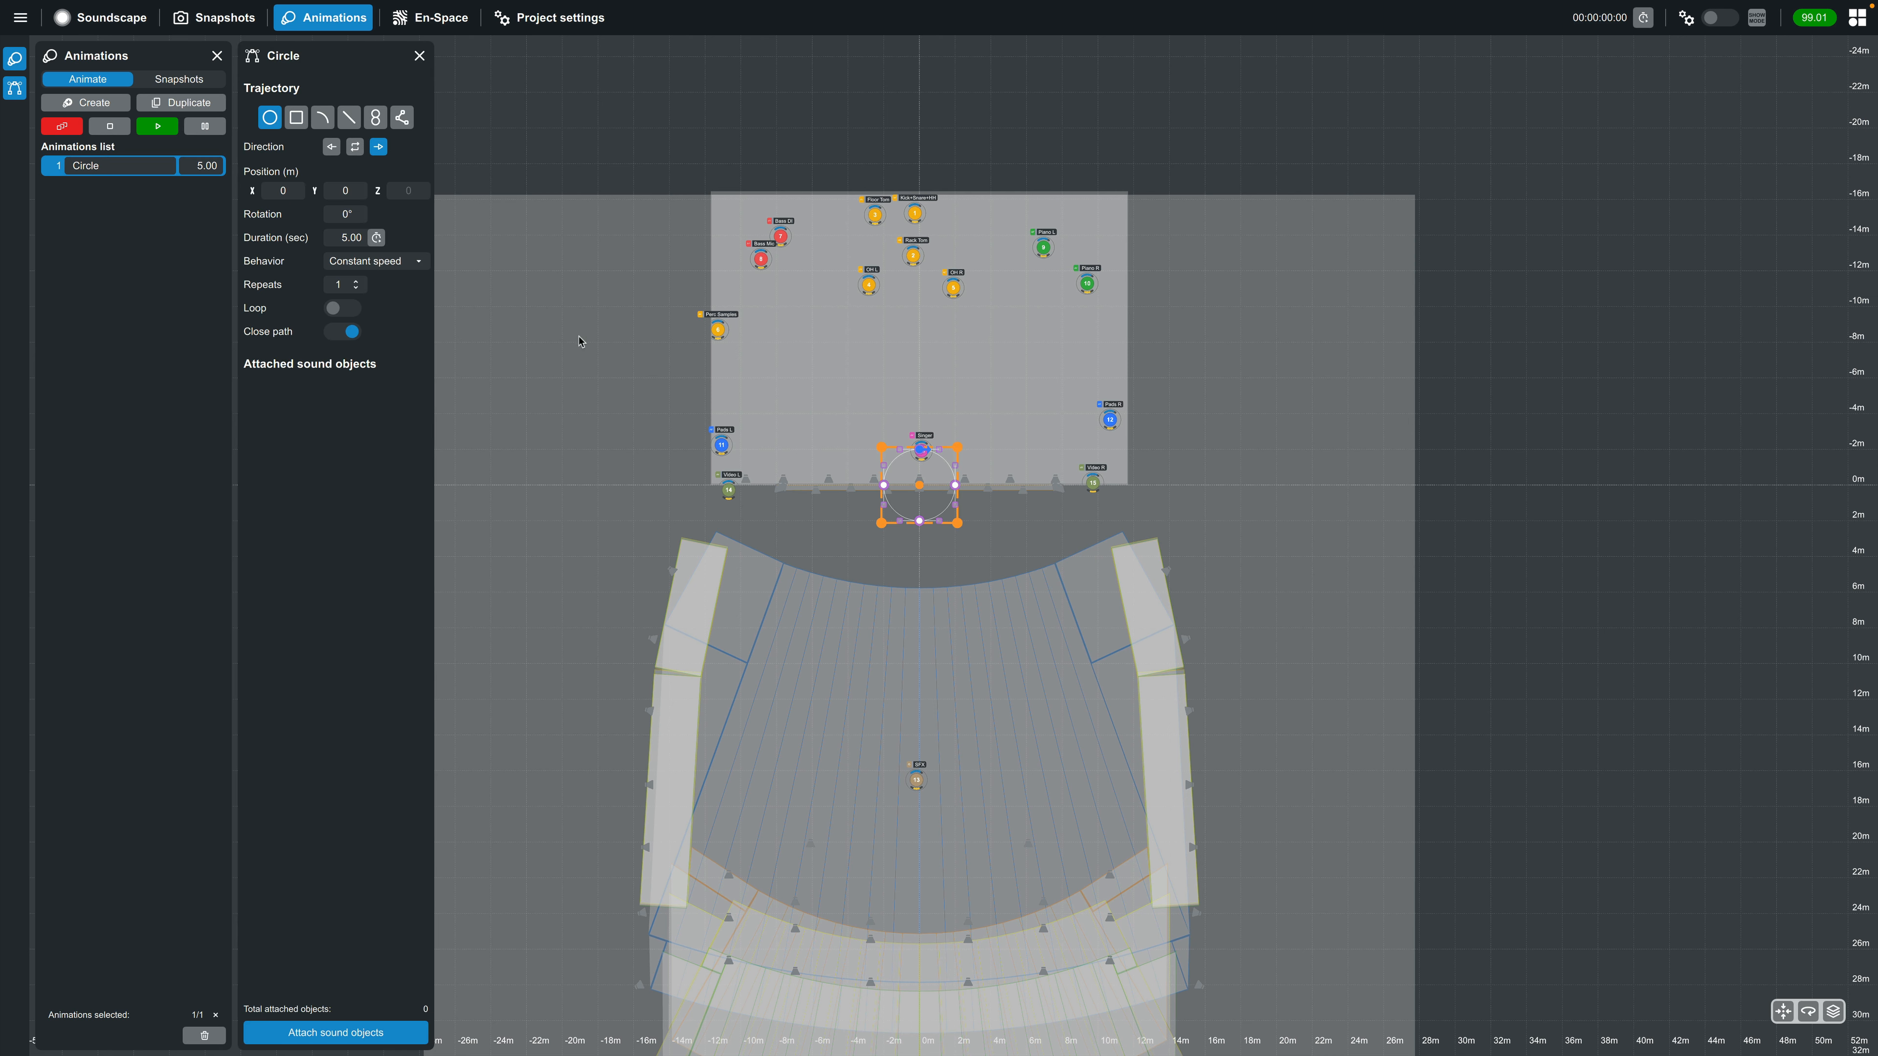
scroll(943, 637, down, 5)
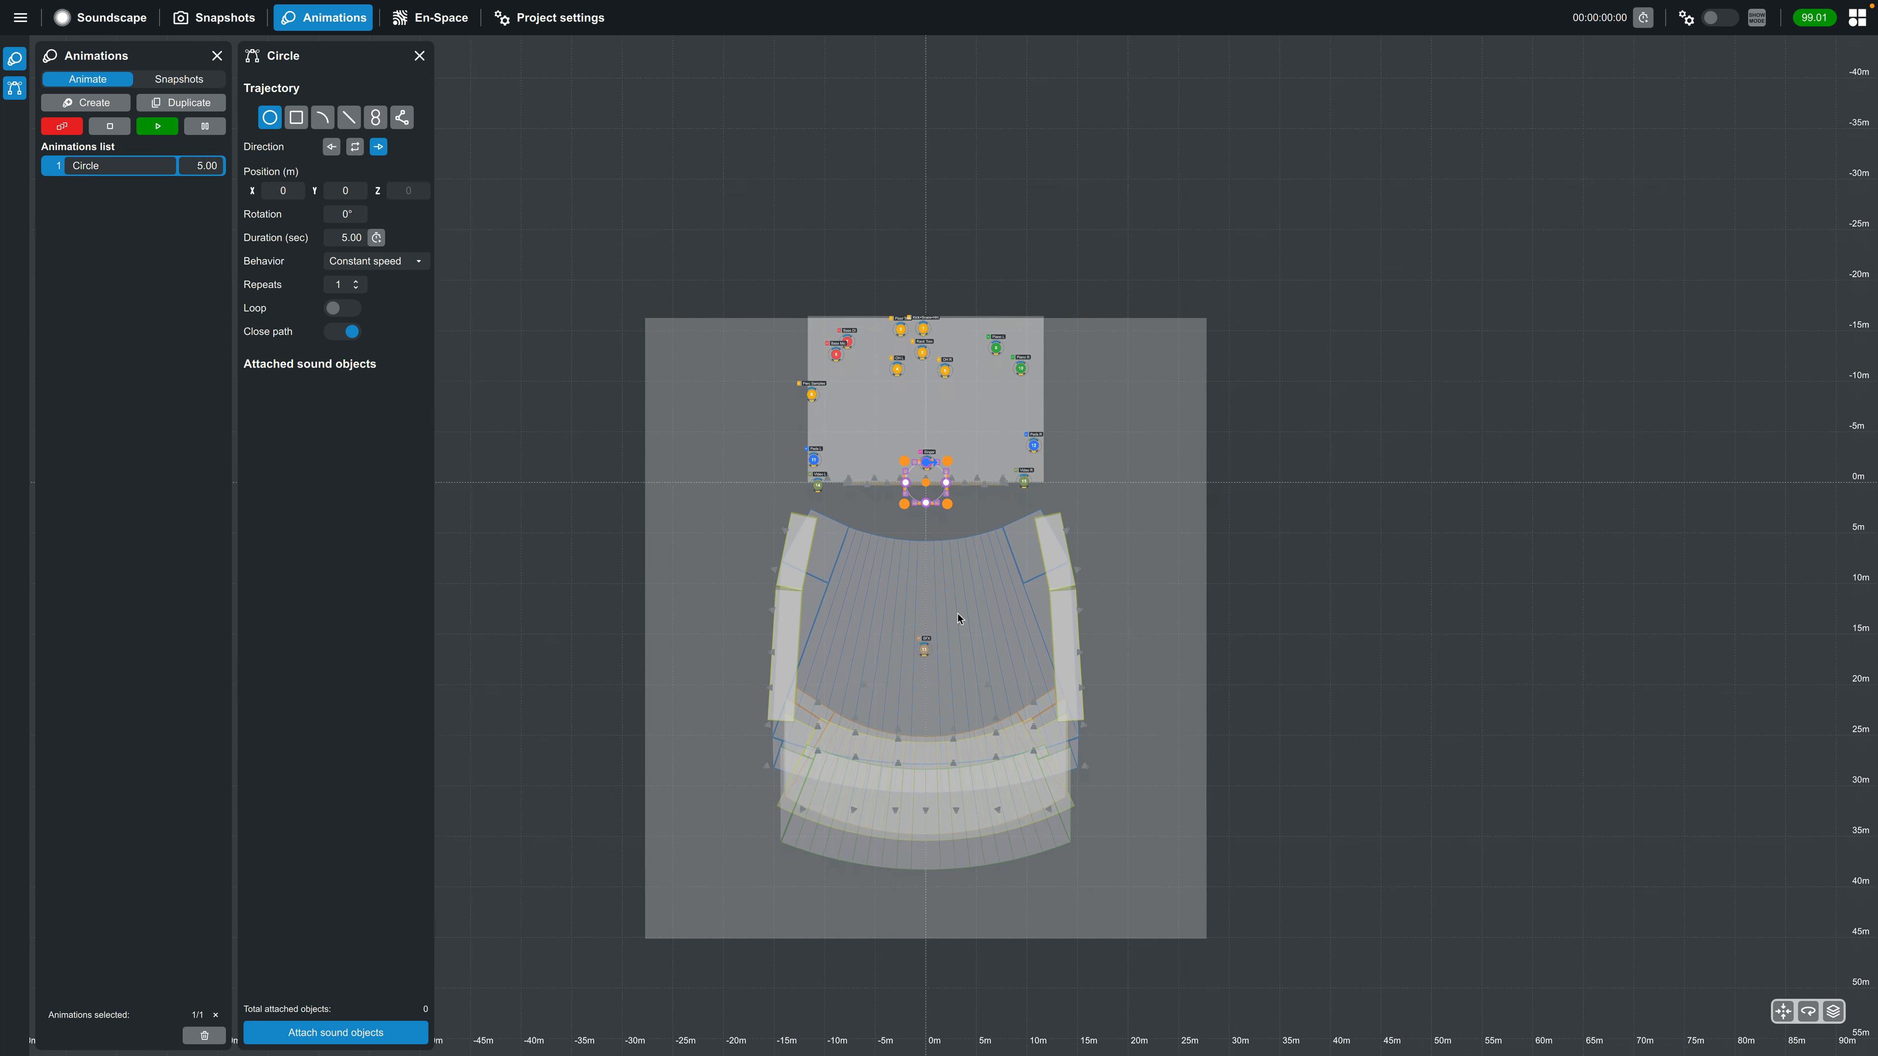
drag(899, 447, 767, 830)
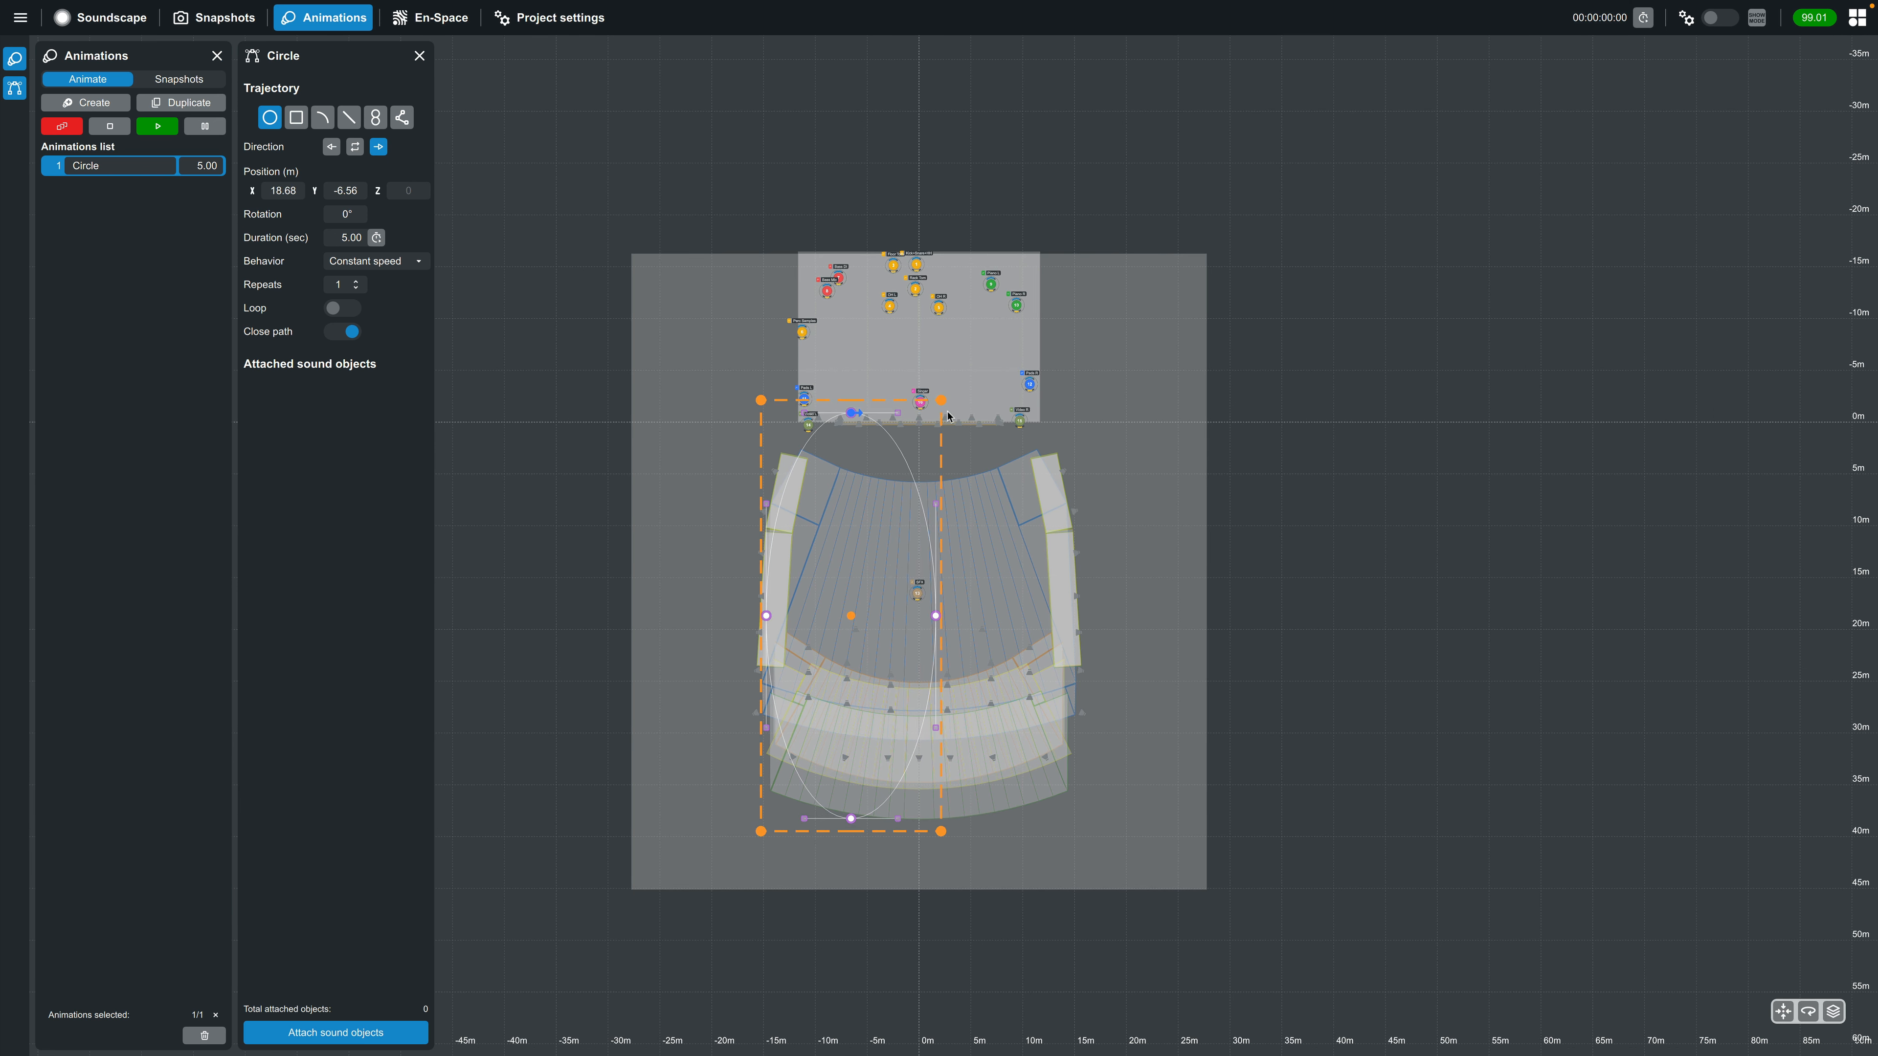
drag(941, 404, 1092, 448)
click(1092, 446)
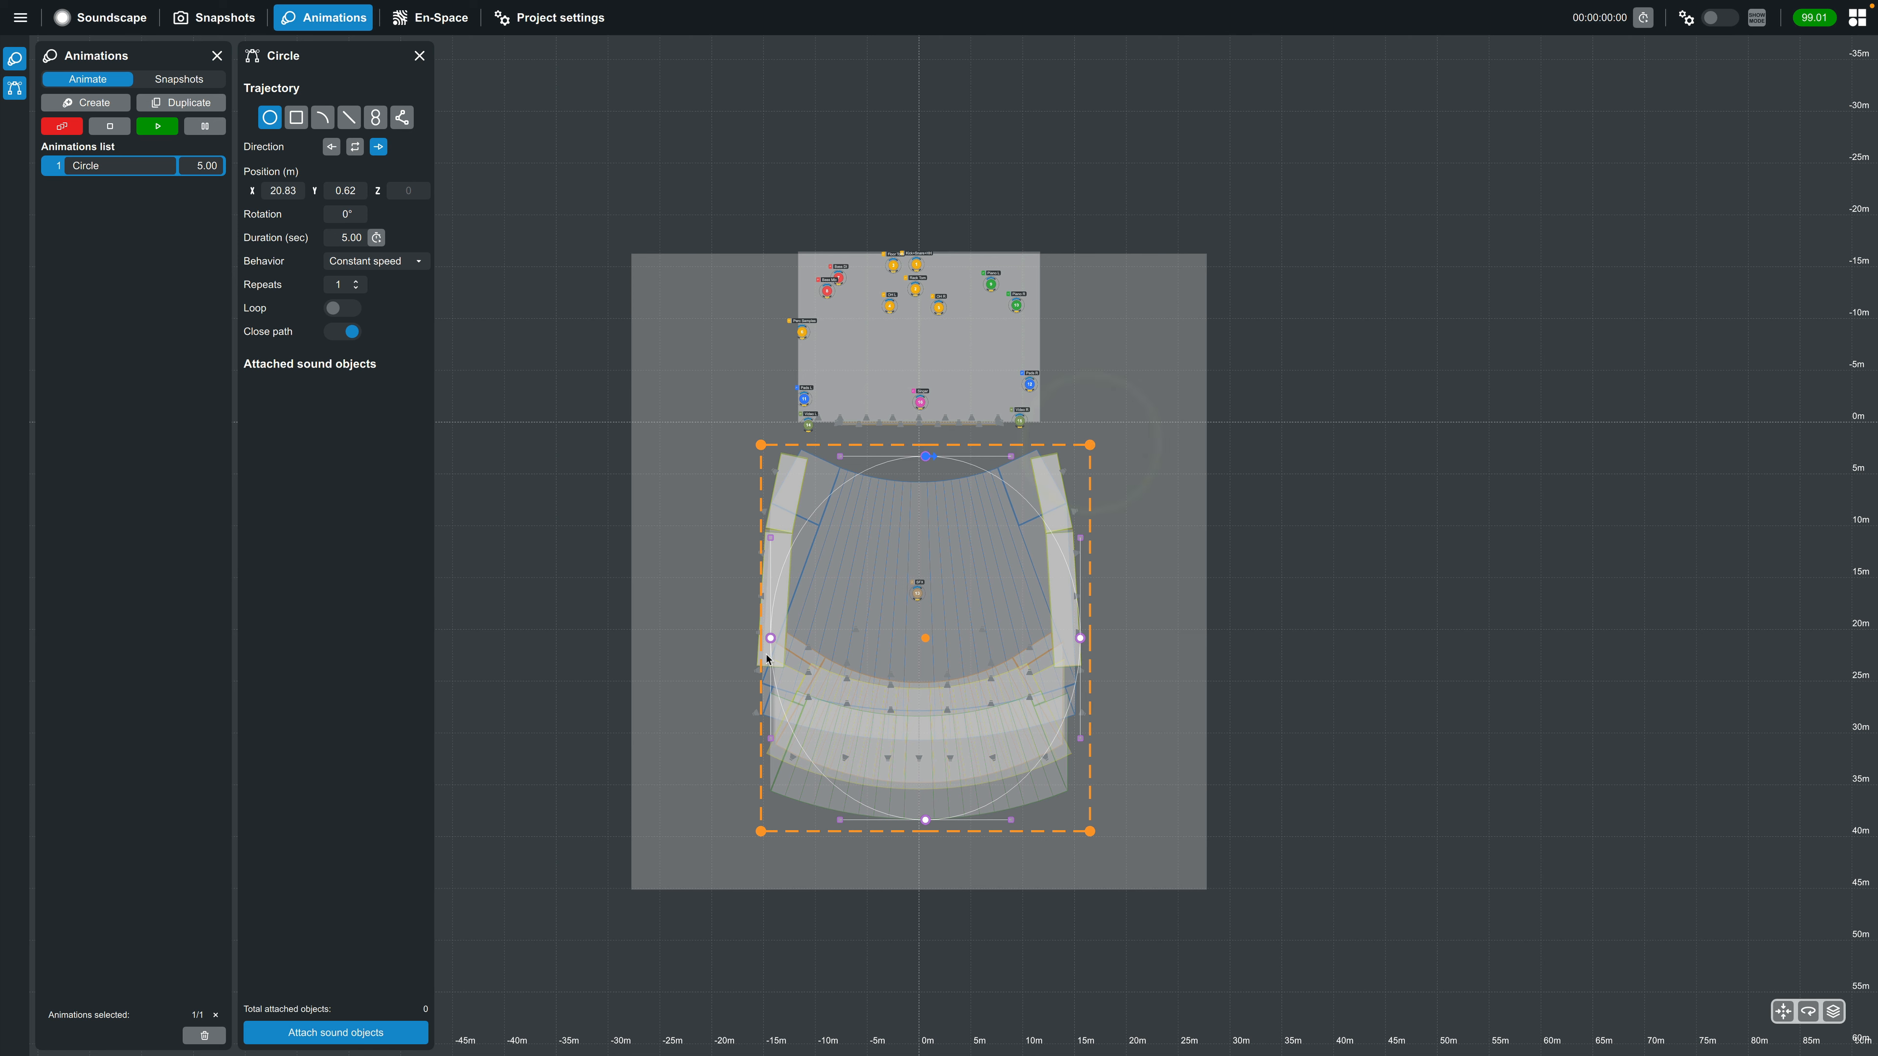
drag(755, 835, 747, 832)
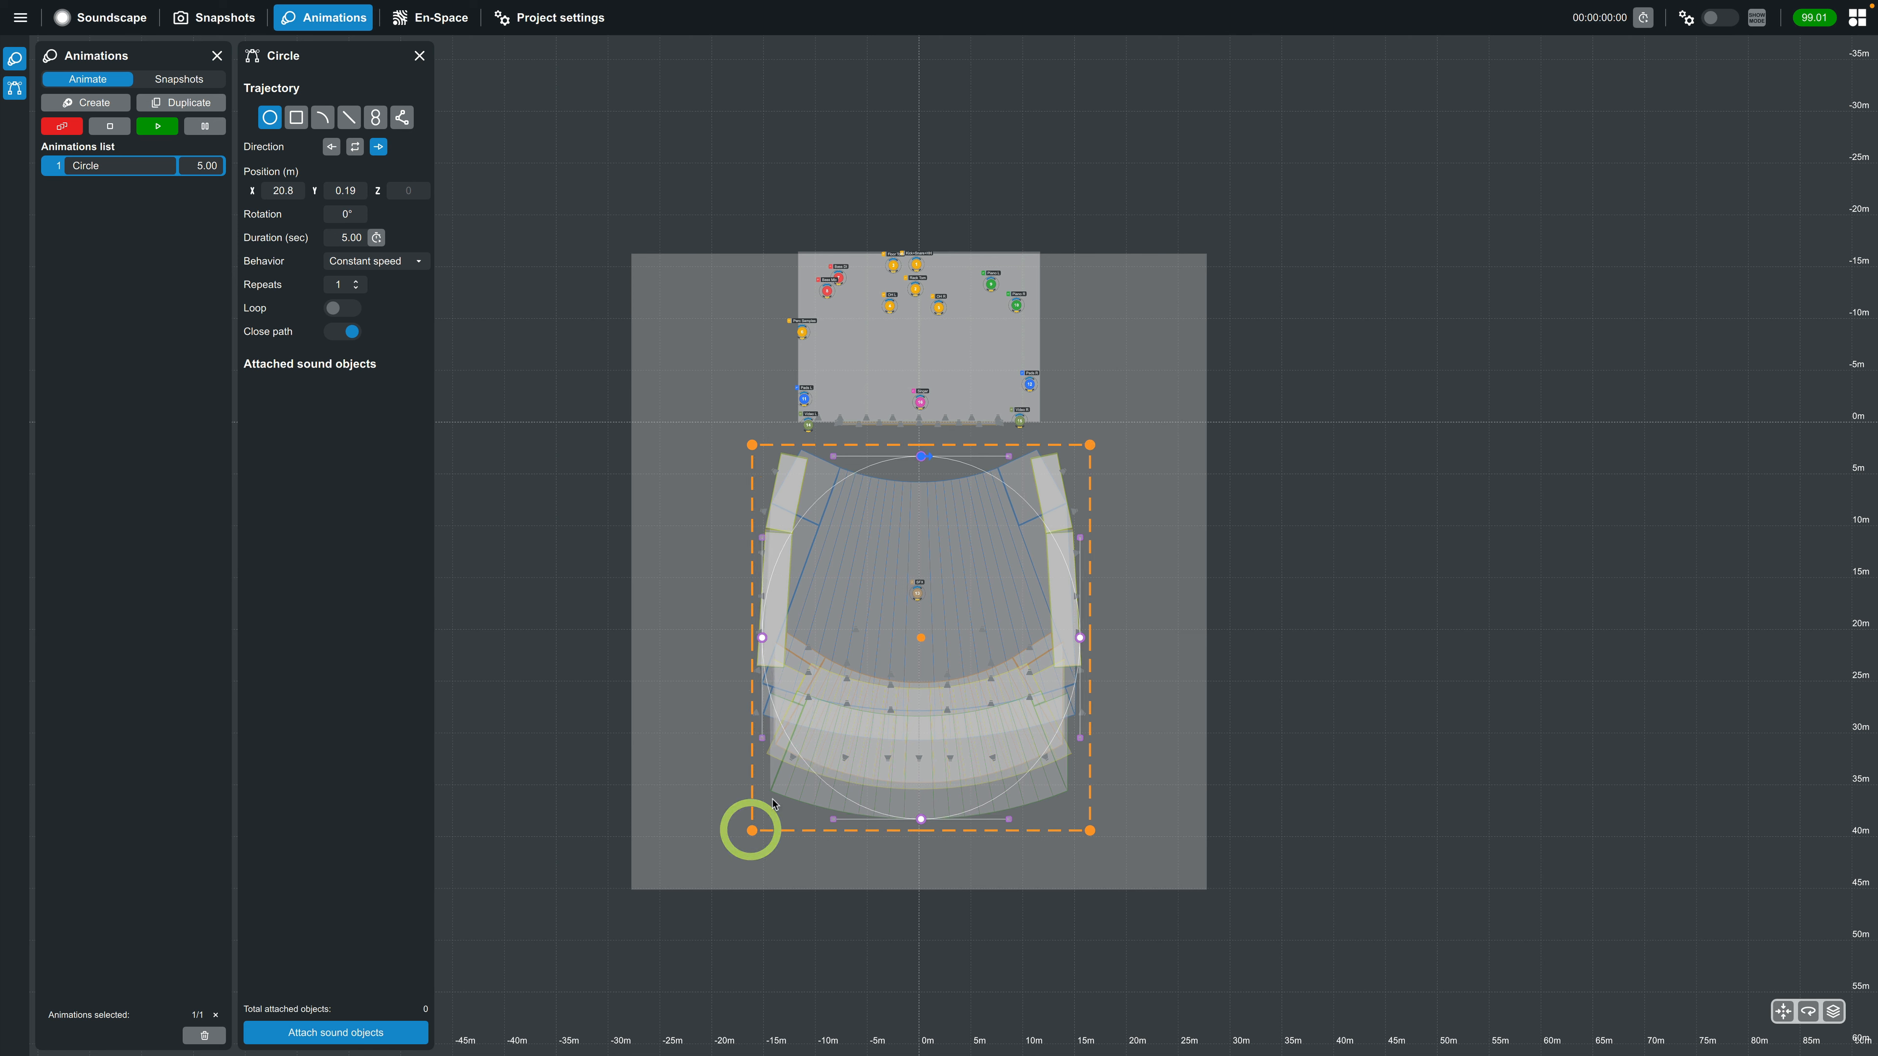
Attach the SFX sound object to the Circle animation and play the animation as a test before stopping it
click(336, 1033)
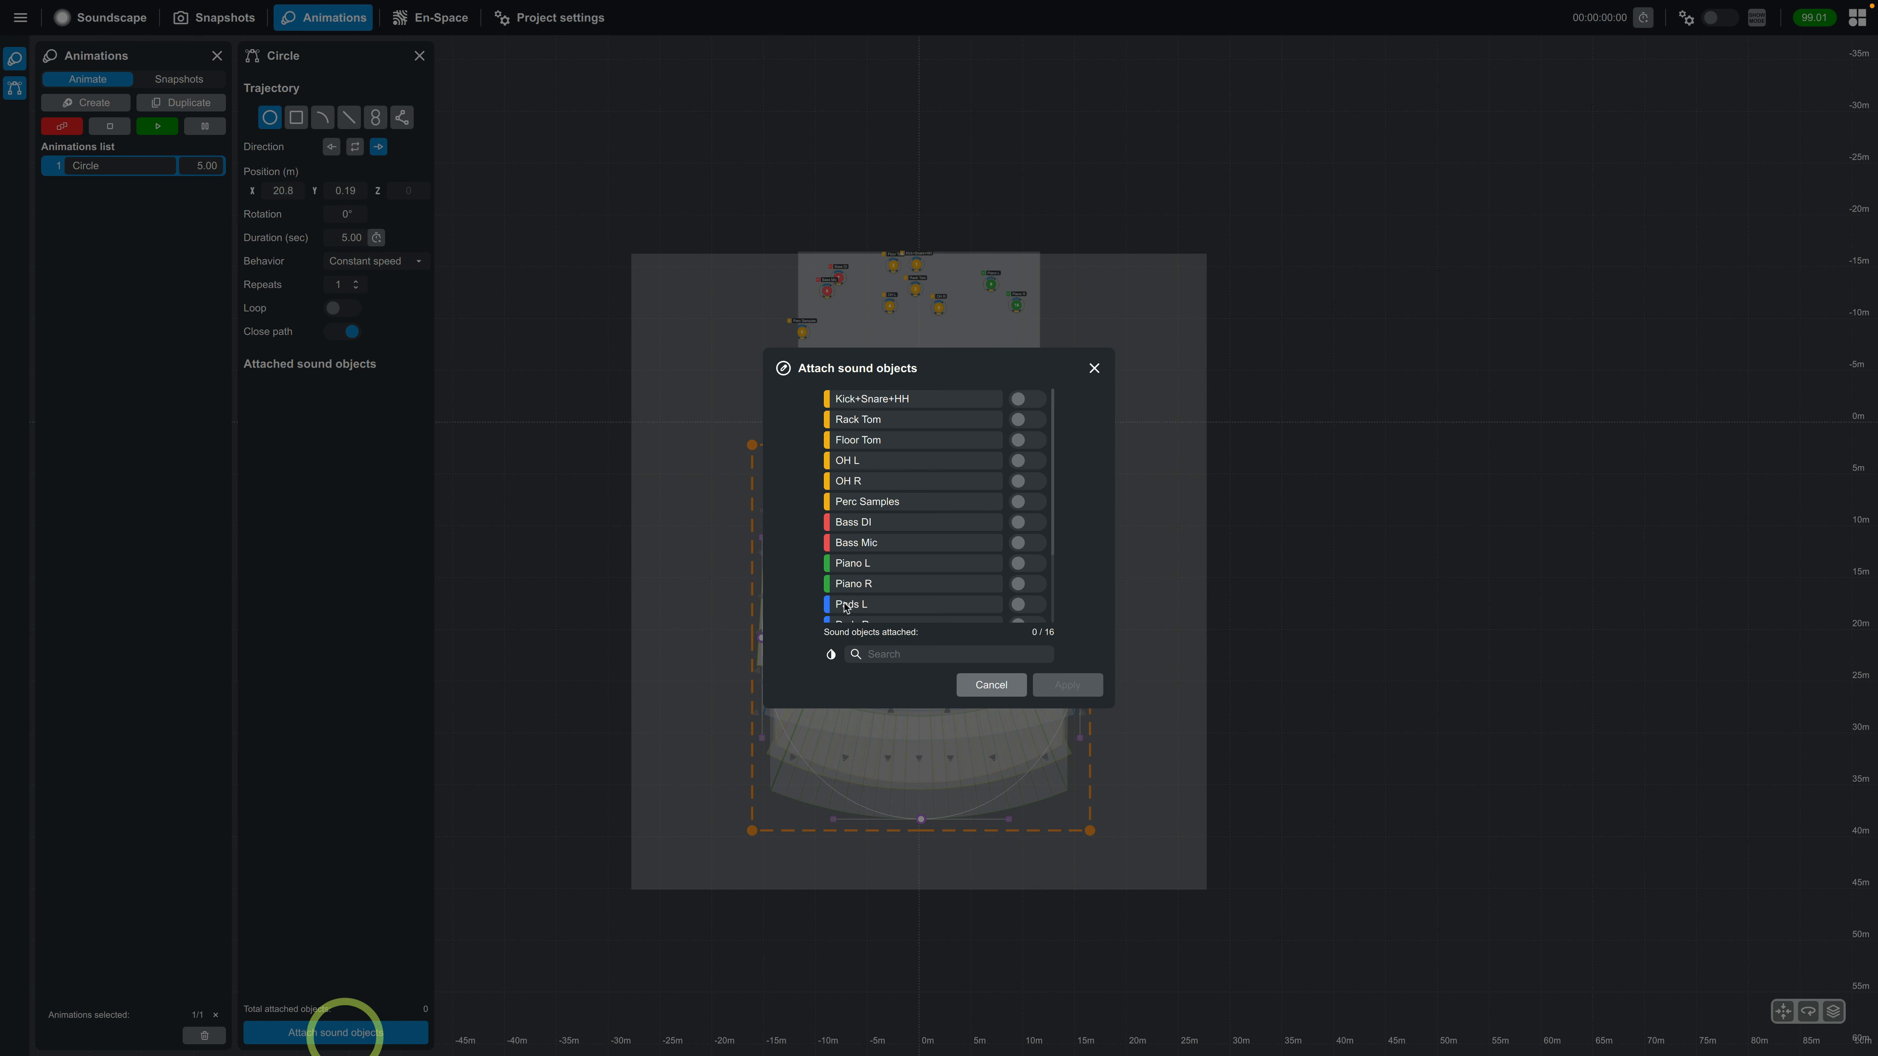
scroll(971, 564, down, 3)
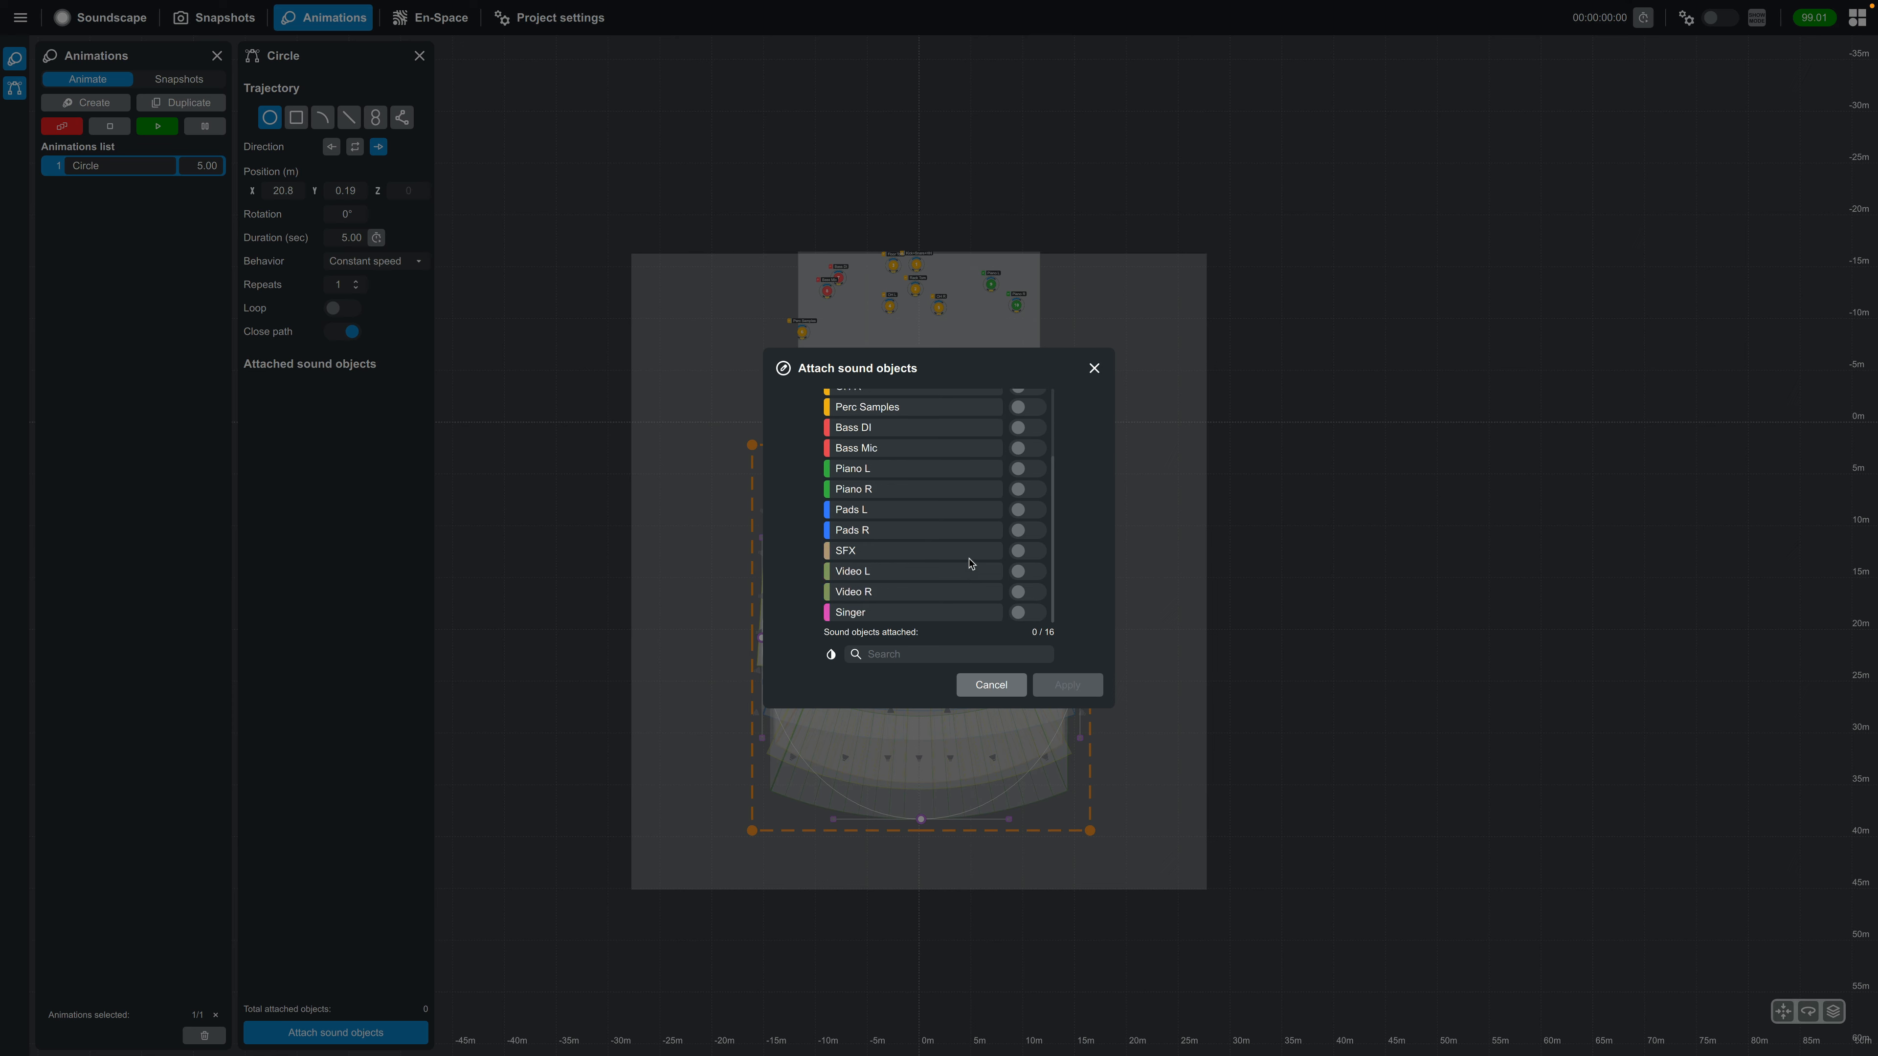
click(1029, 552)
click(1068, 686)
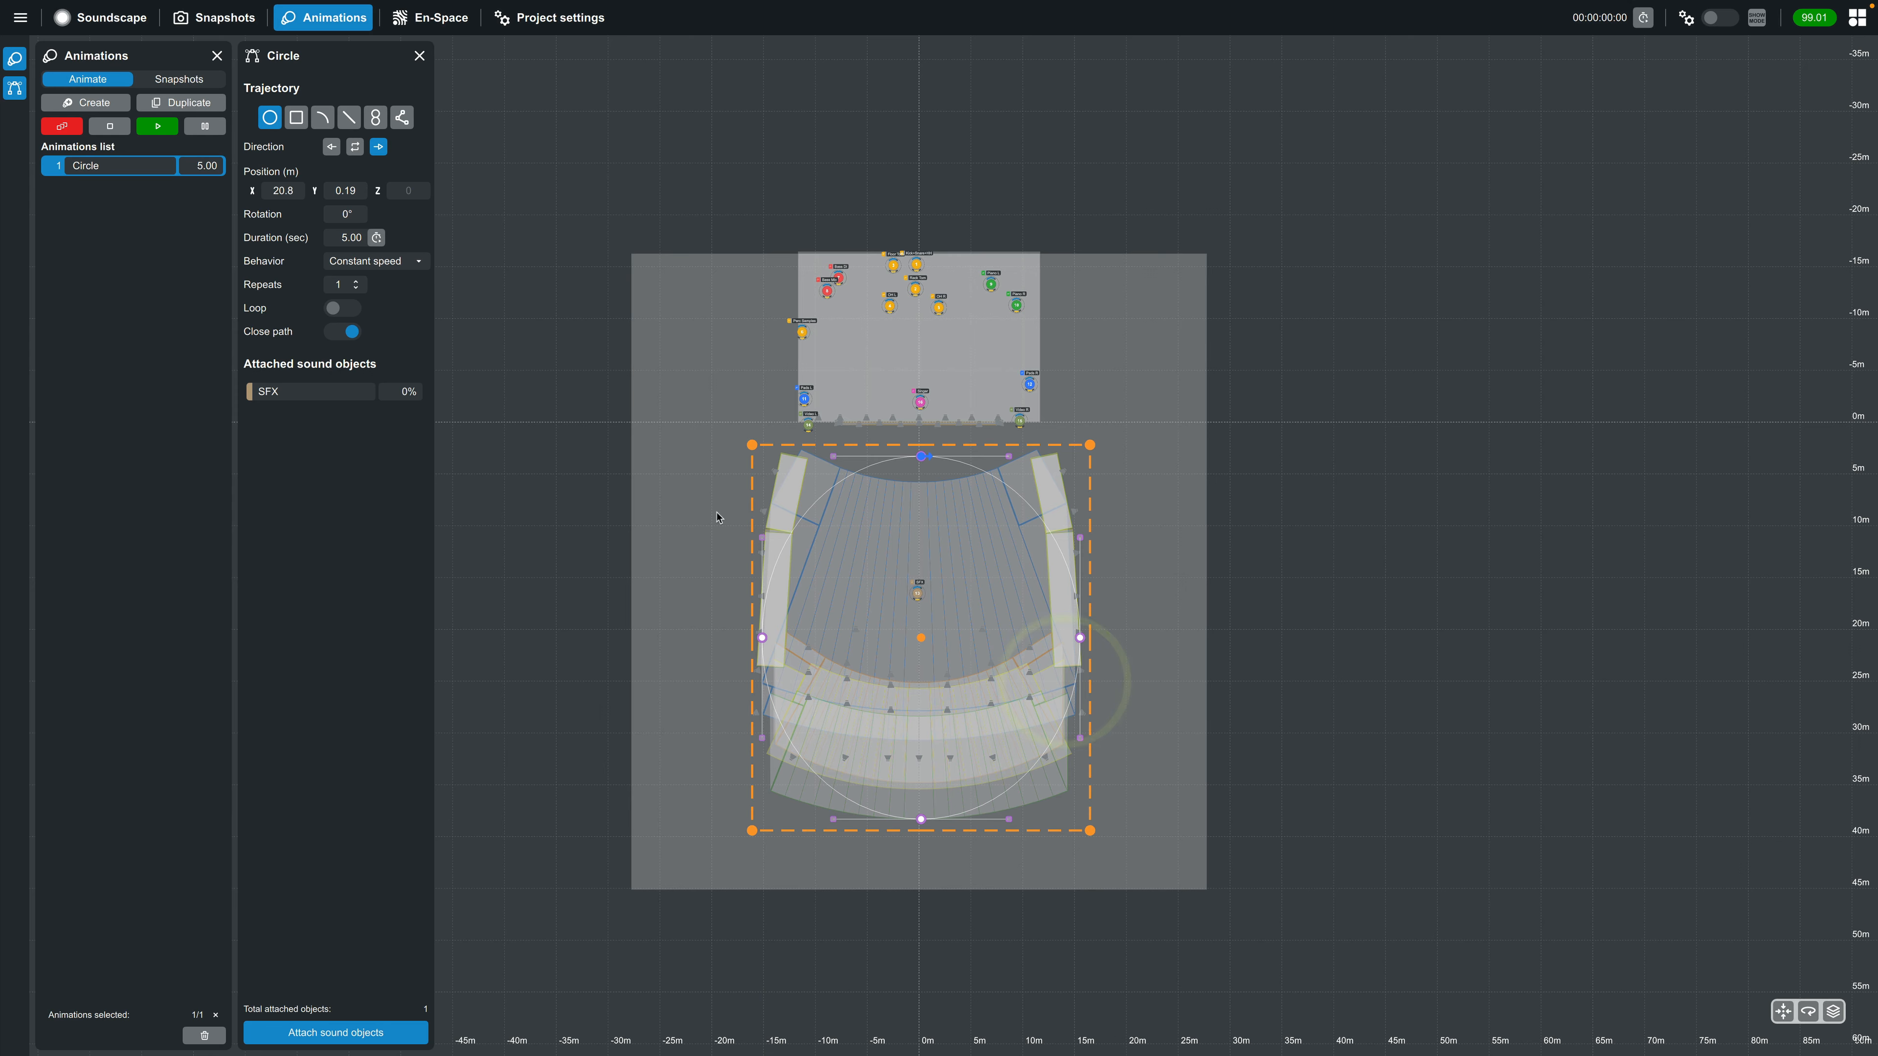
click(157, 127)
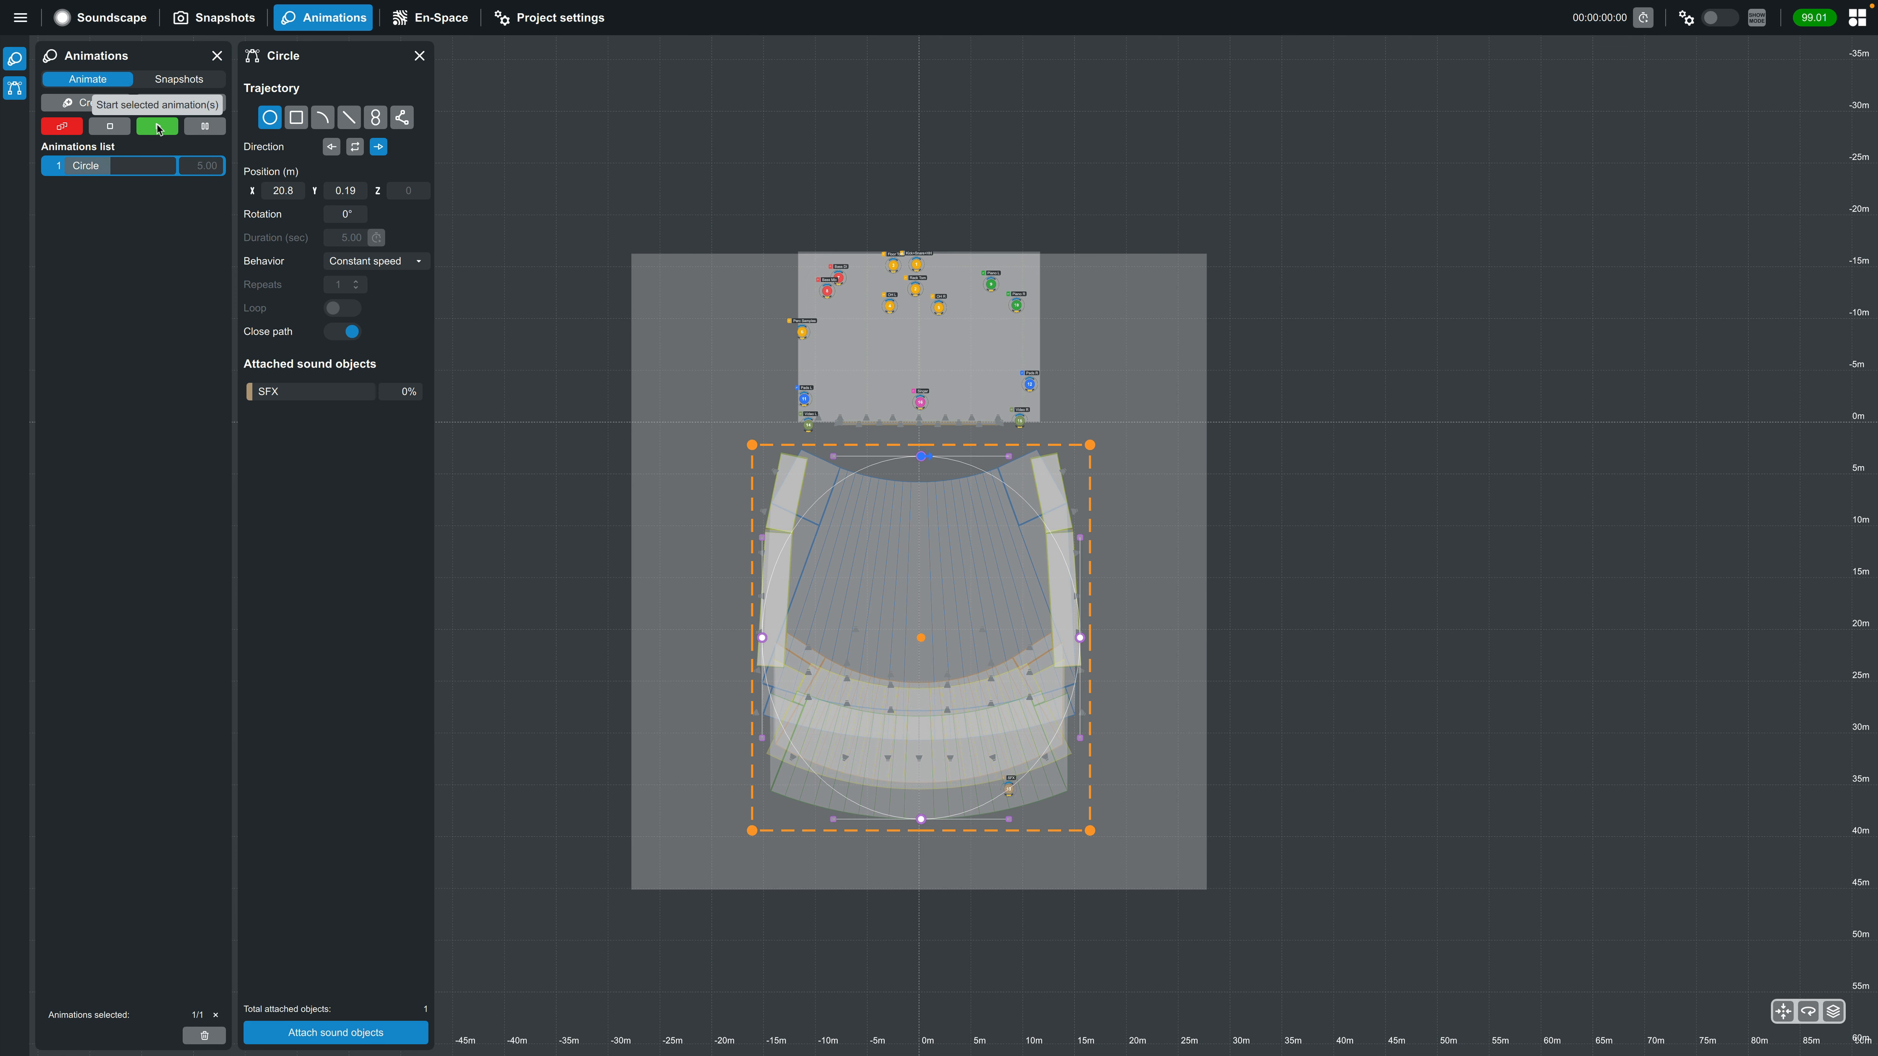
click(119, 129)
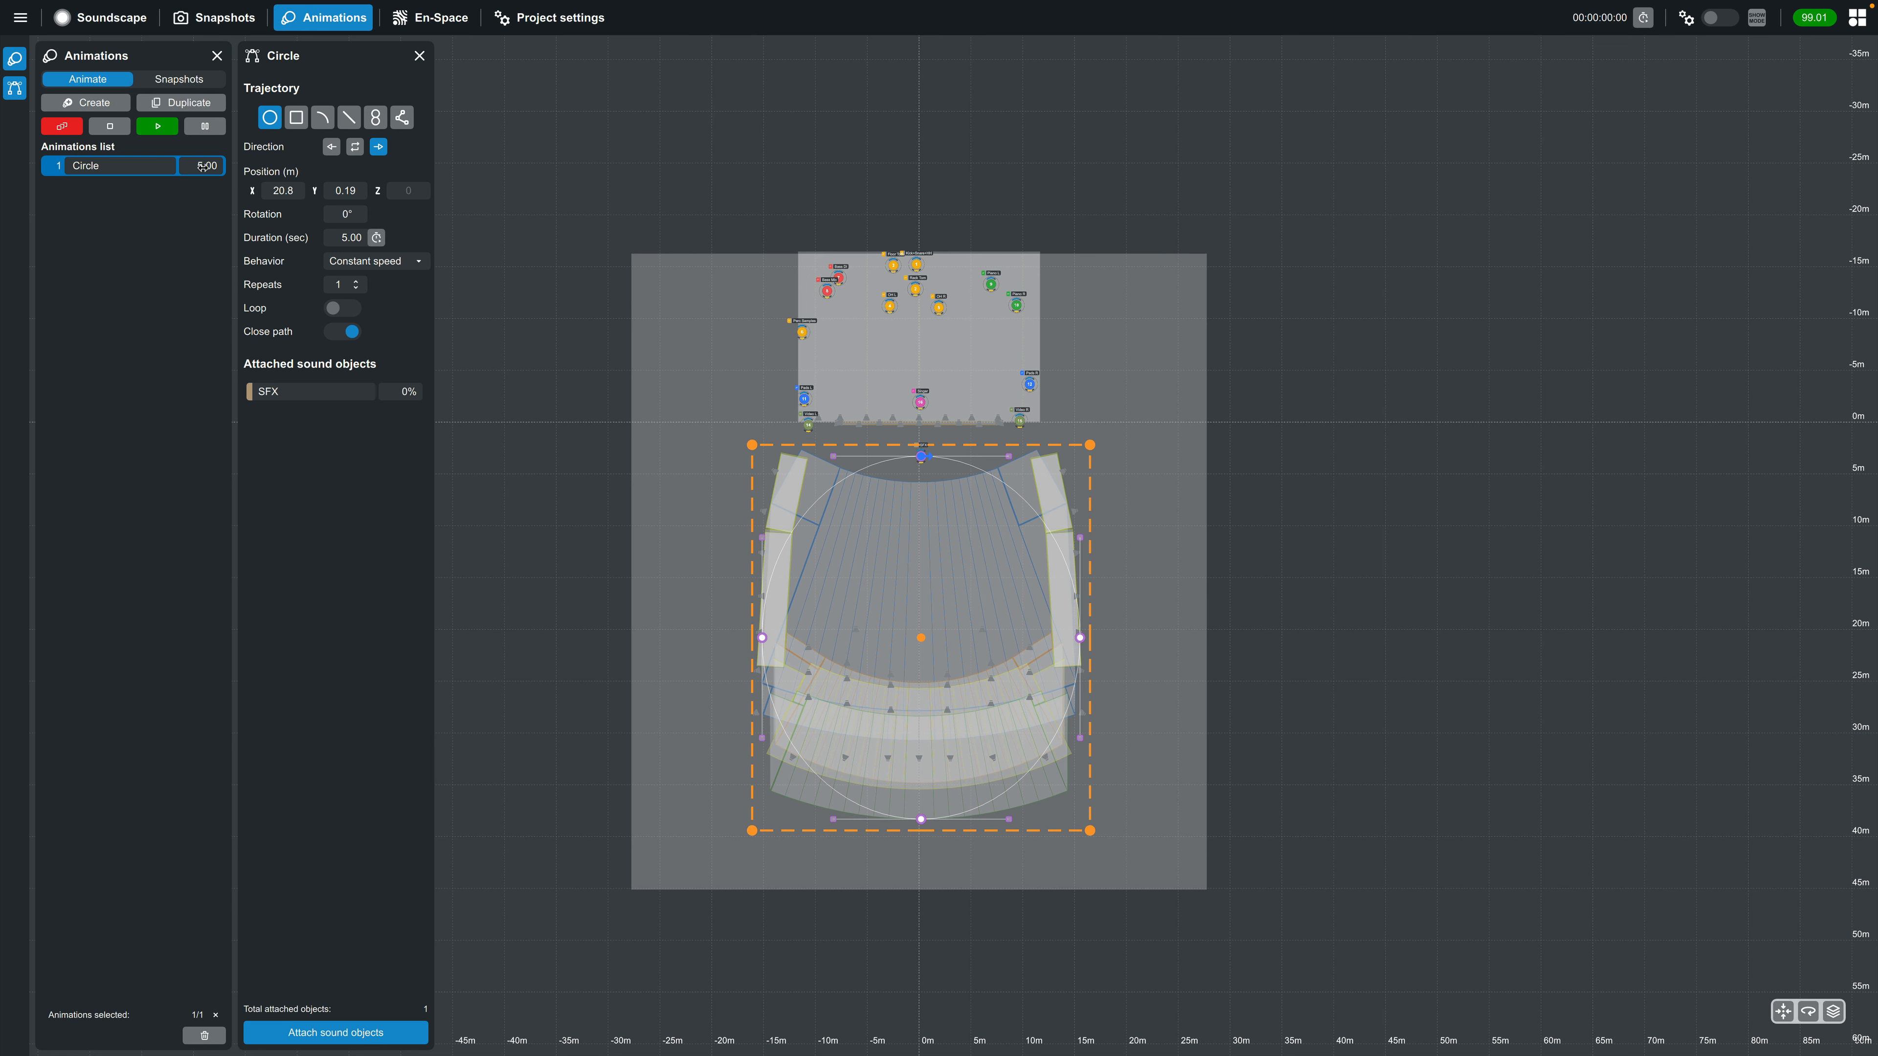
Set the Circle animation's duration to 10 seconds and test it by playing and stopping it
drag(198, 169, 298, 226)
click(348, 241)
double_click(349, 241)
text(10)
key(Return)
click(158, 128)
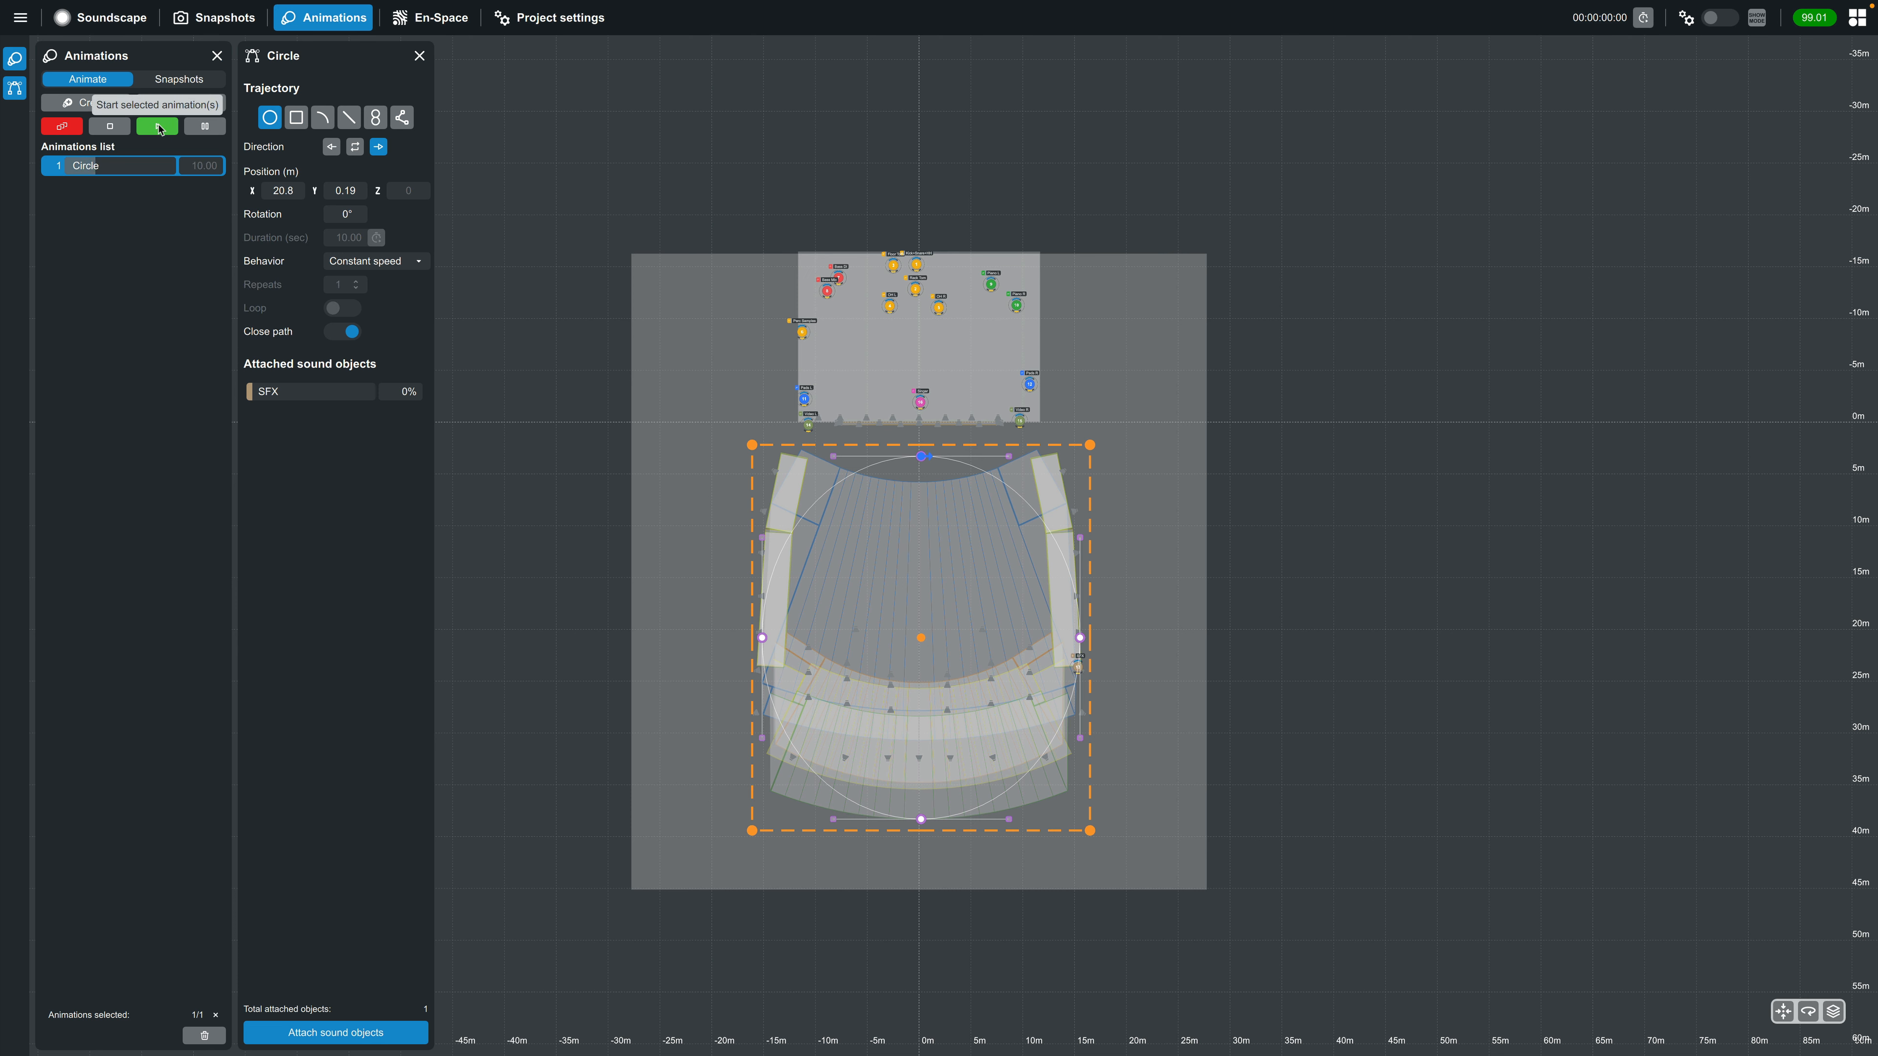
click(118, 130)
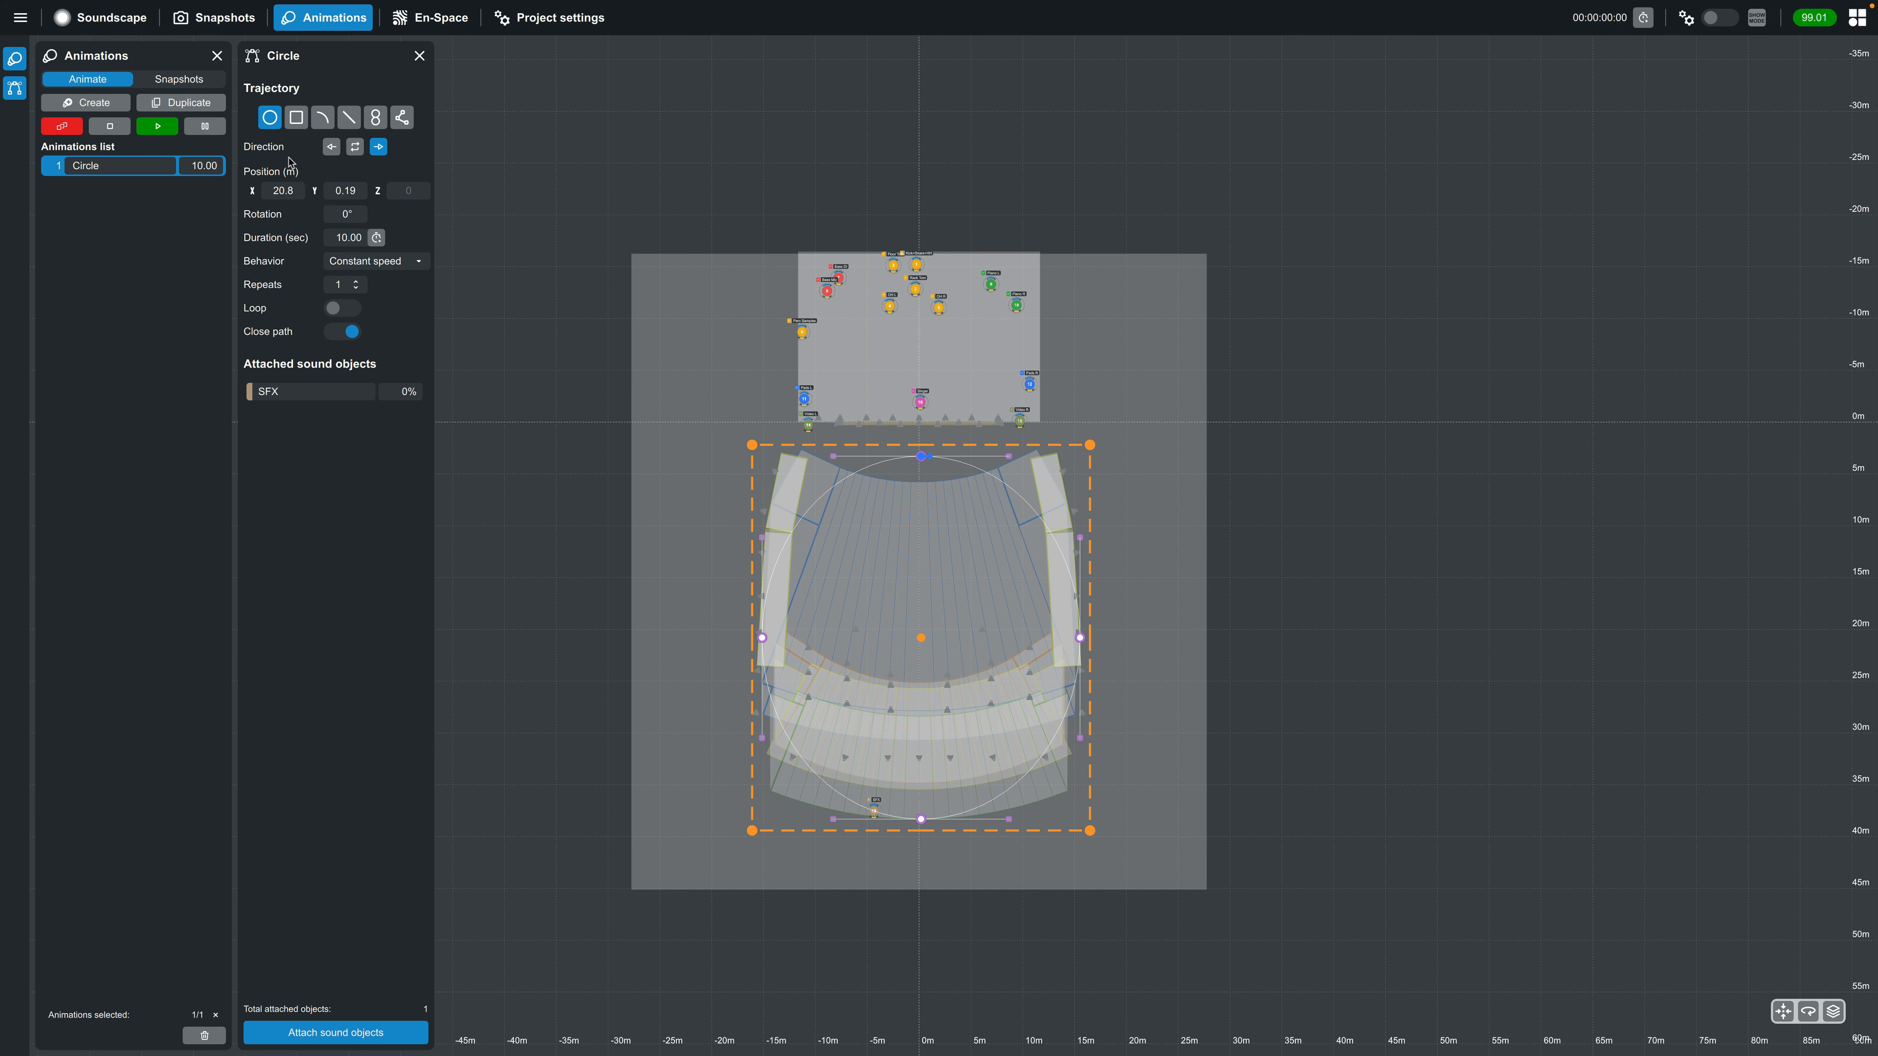
Attach the Circle animation to the Band 2 snapshot
click(190, 87)
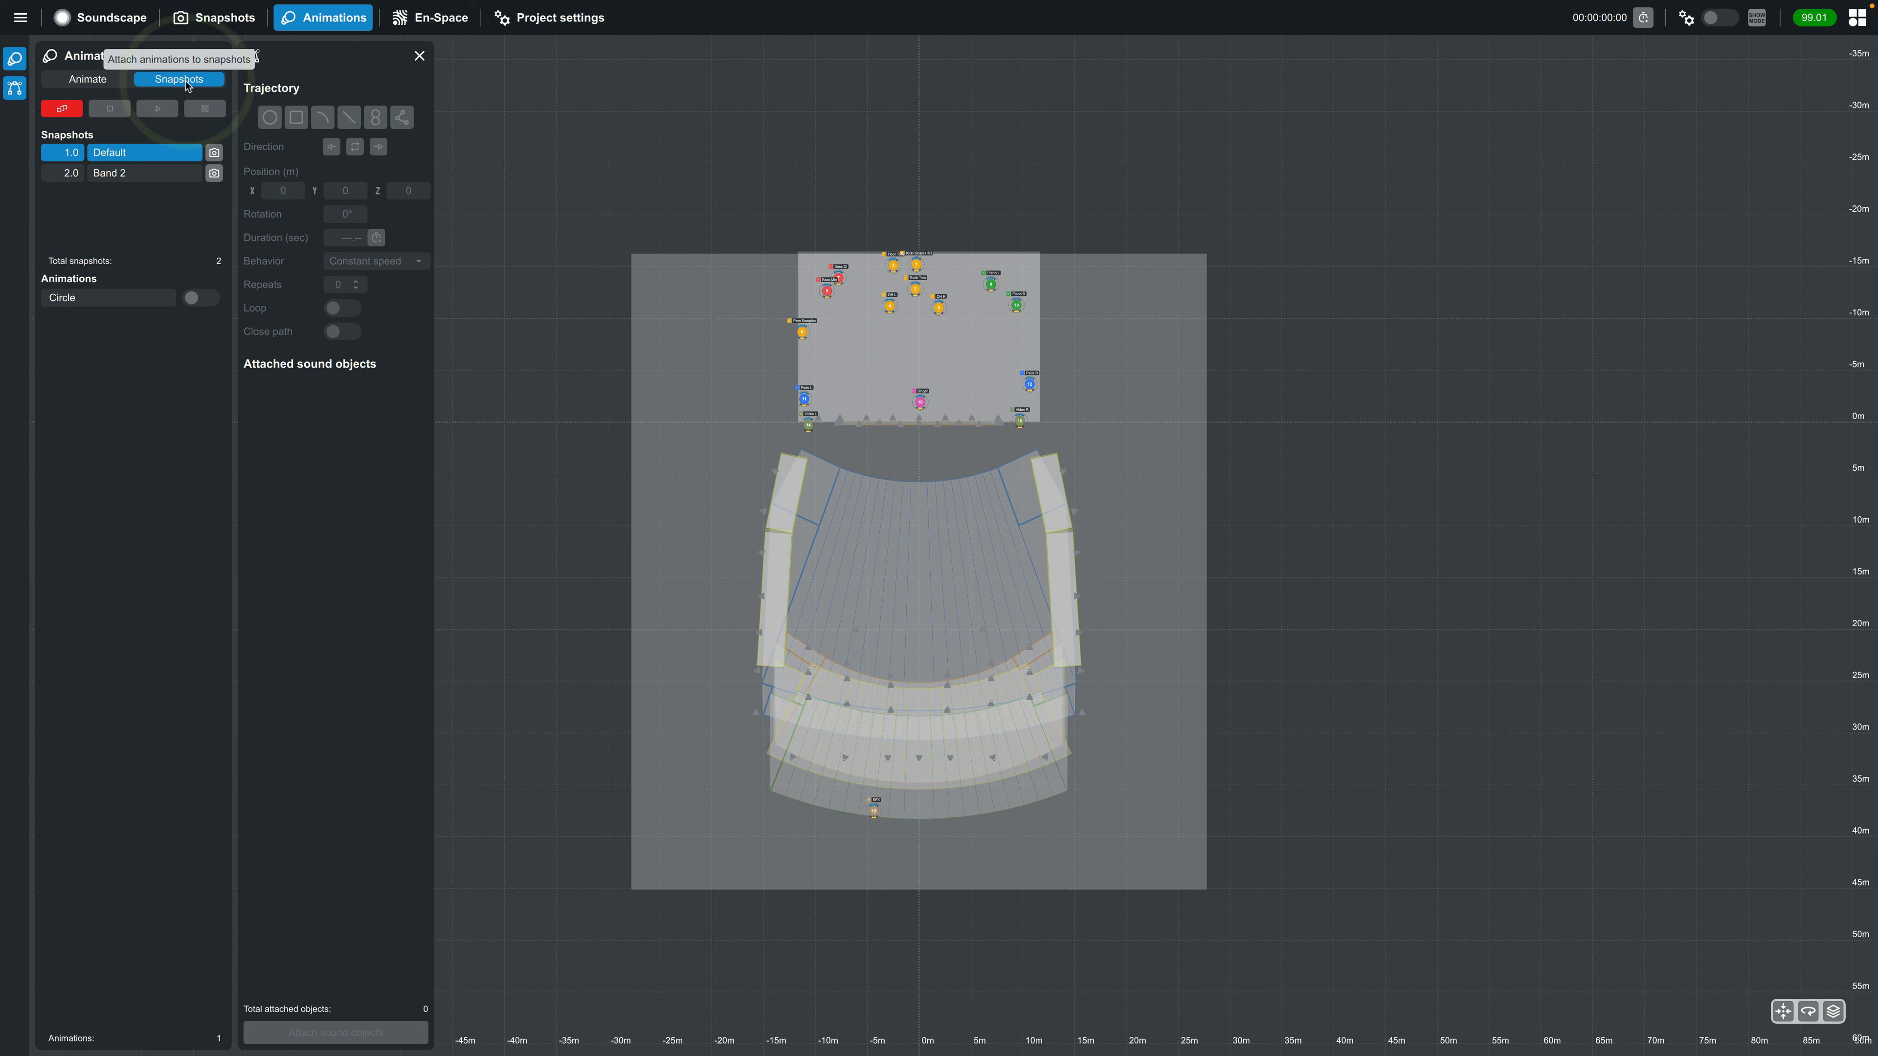
click(146, 176)
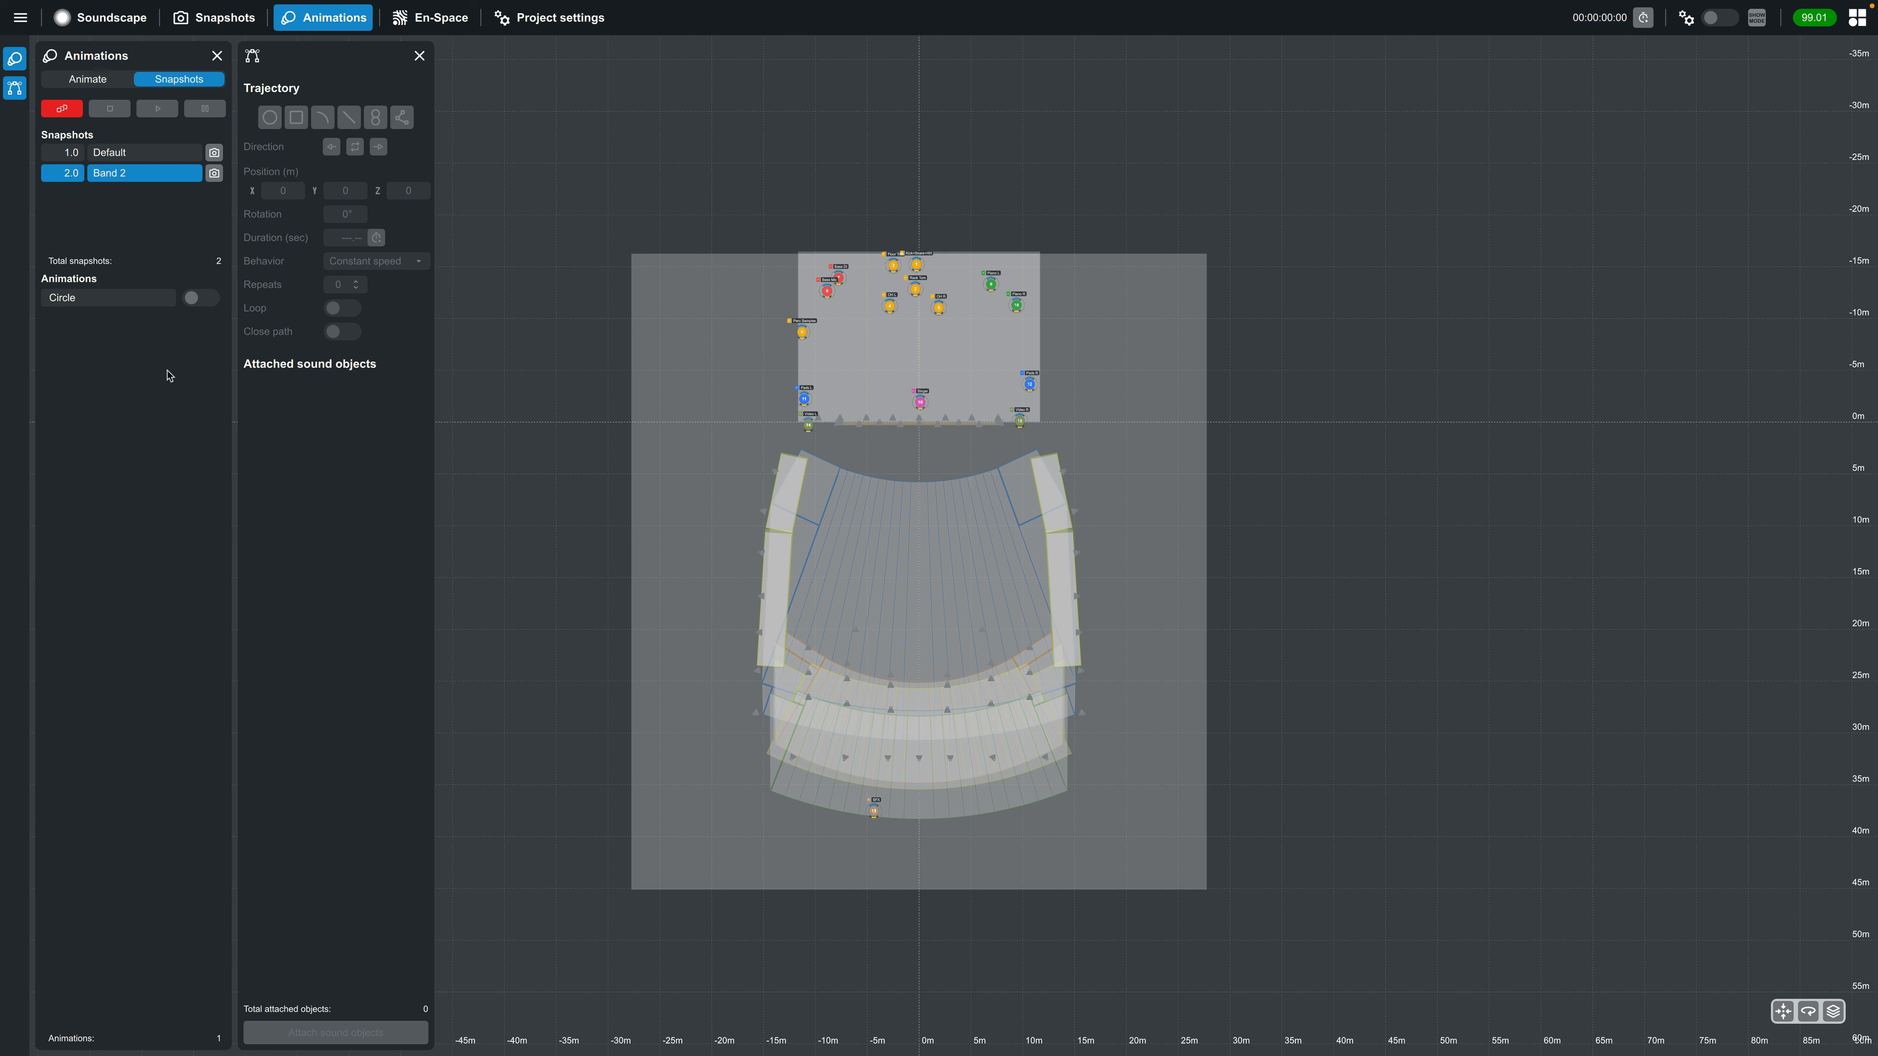
click(201, 304)
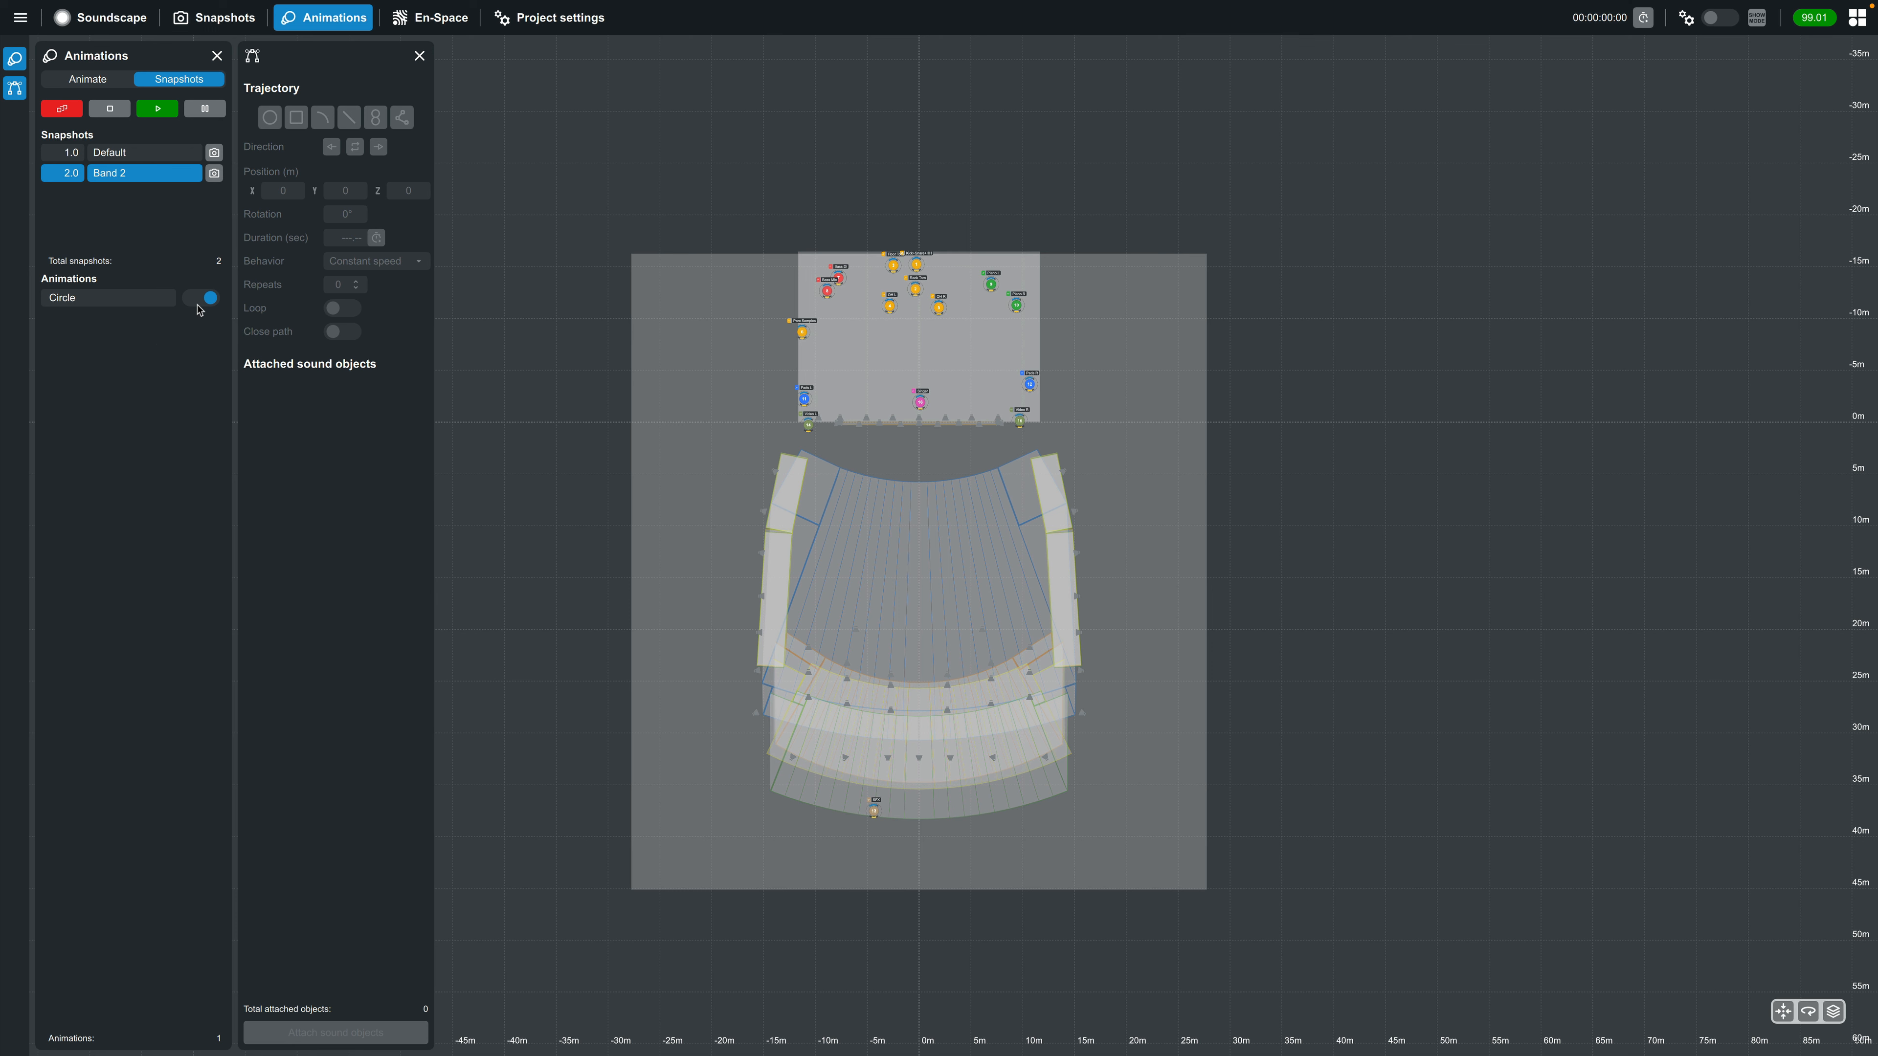
Go to the Soundscape view and recall the Default snapshot followed by Band 2 to test the attached animation
click(100, 17)
click(1772, 108)
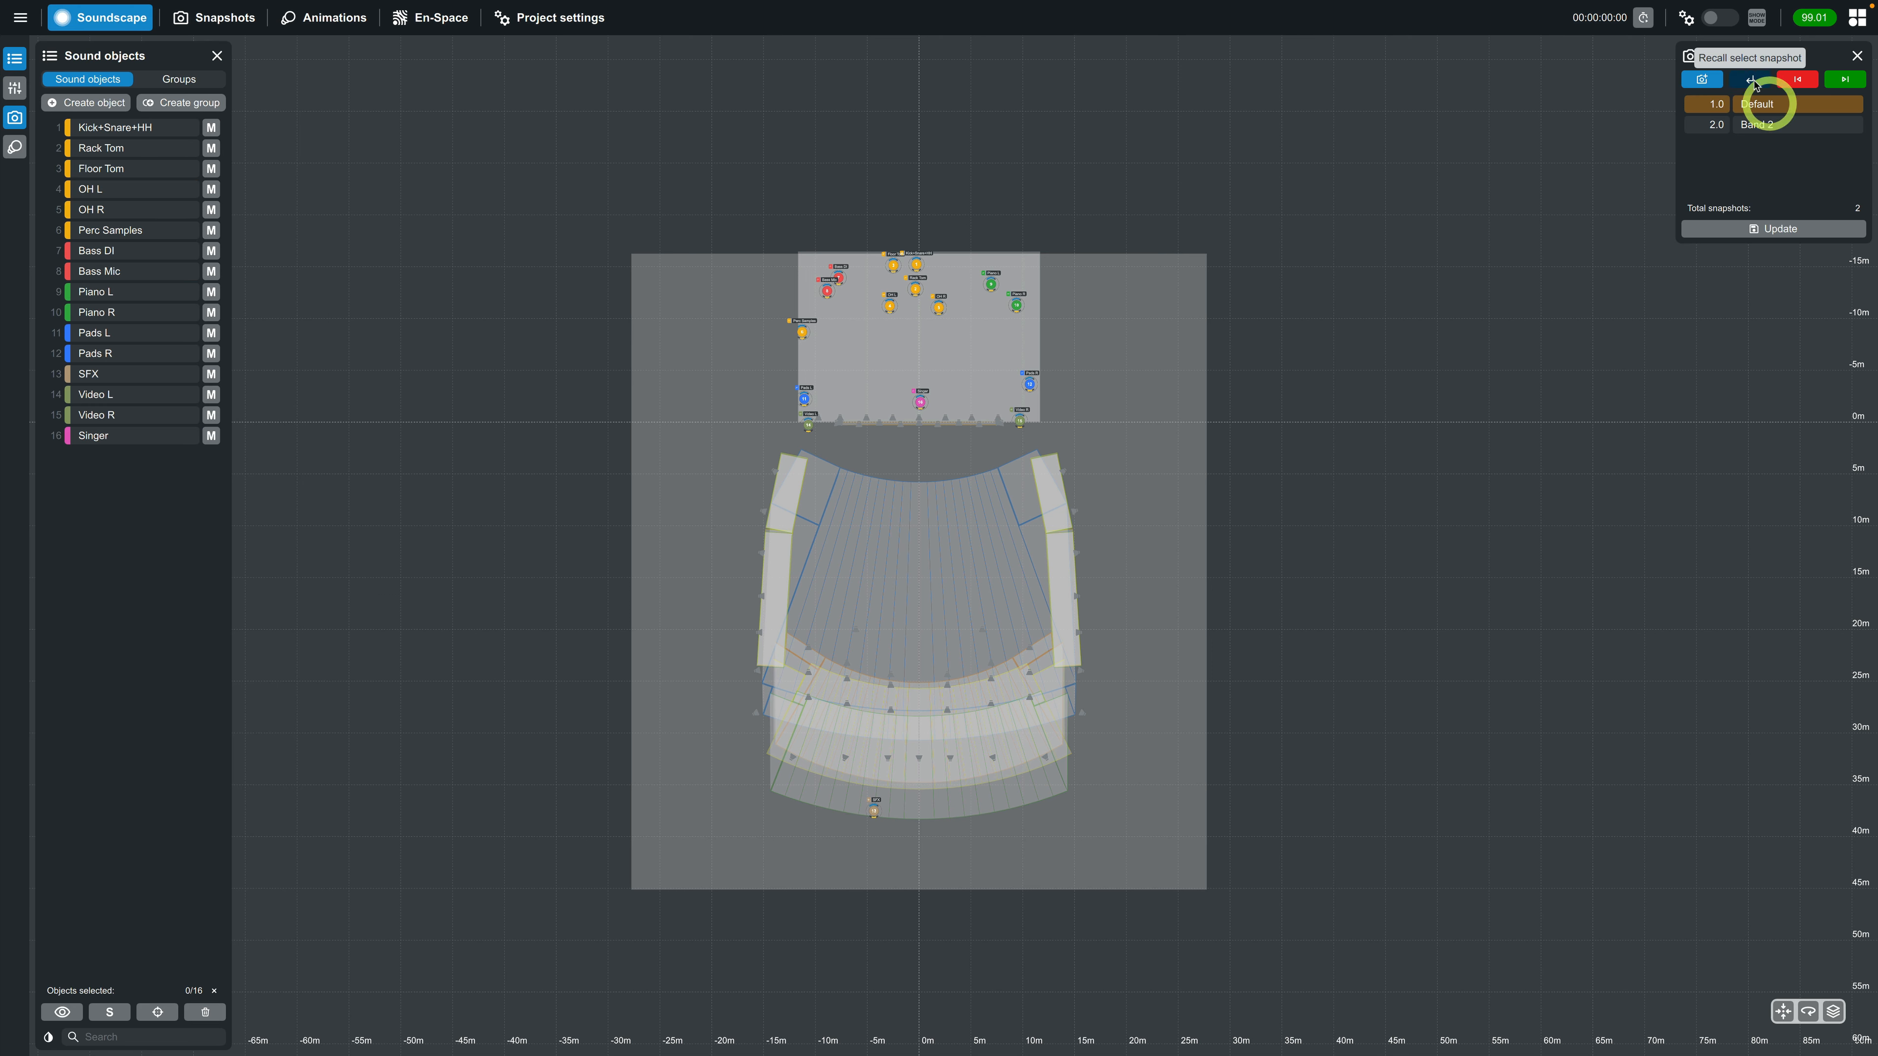
click(1760, 126)
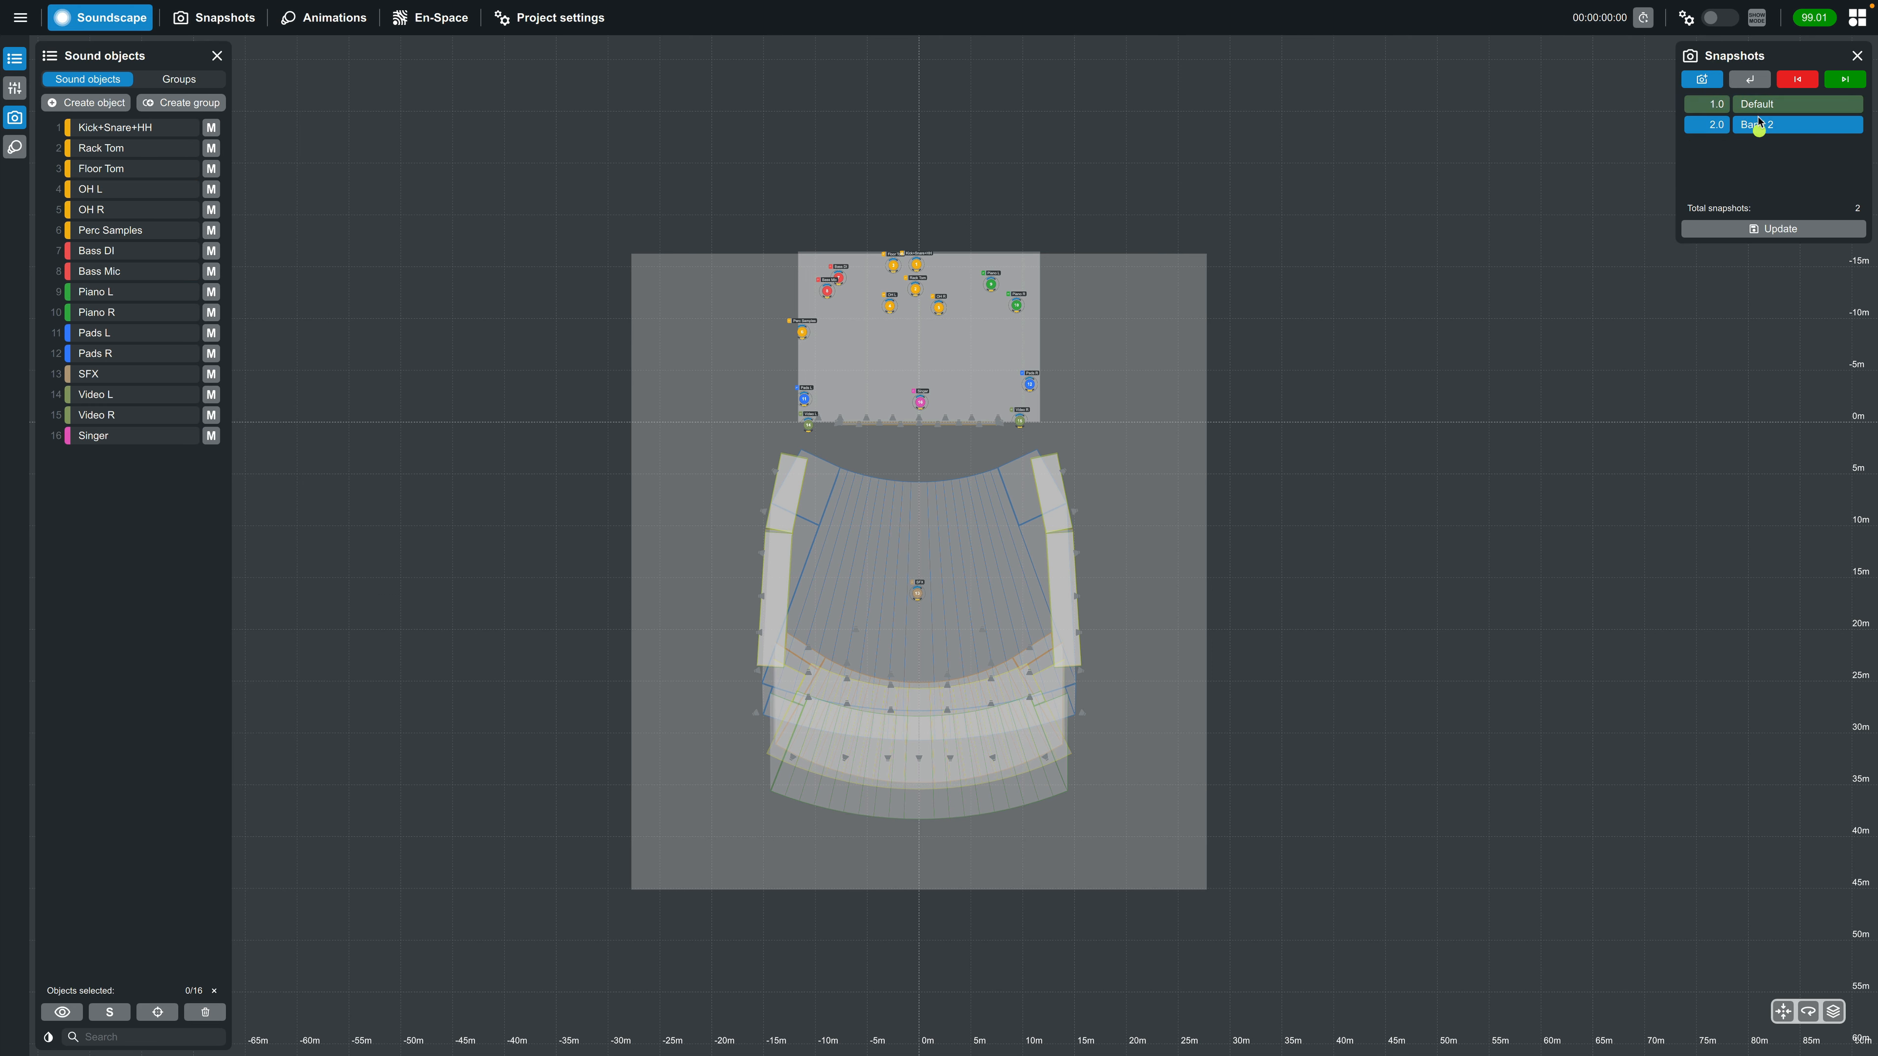
click(1751, 79)
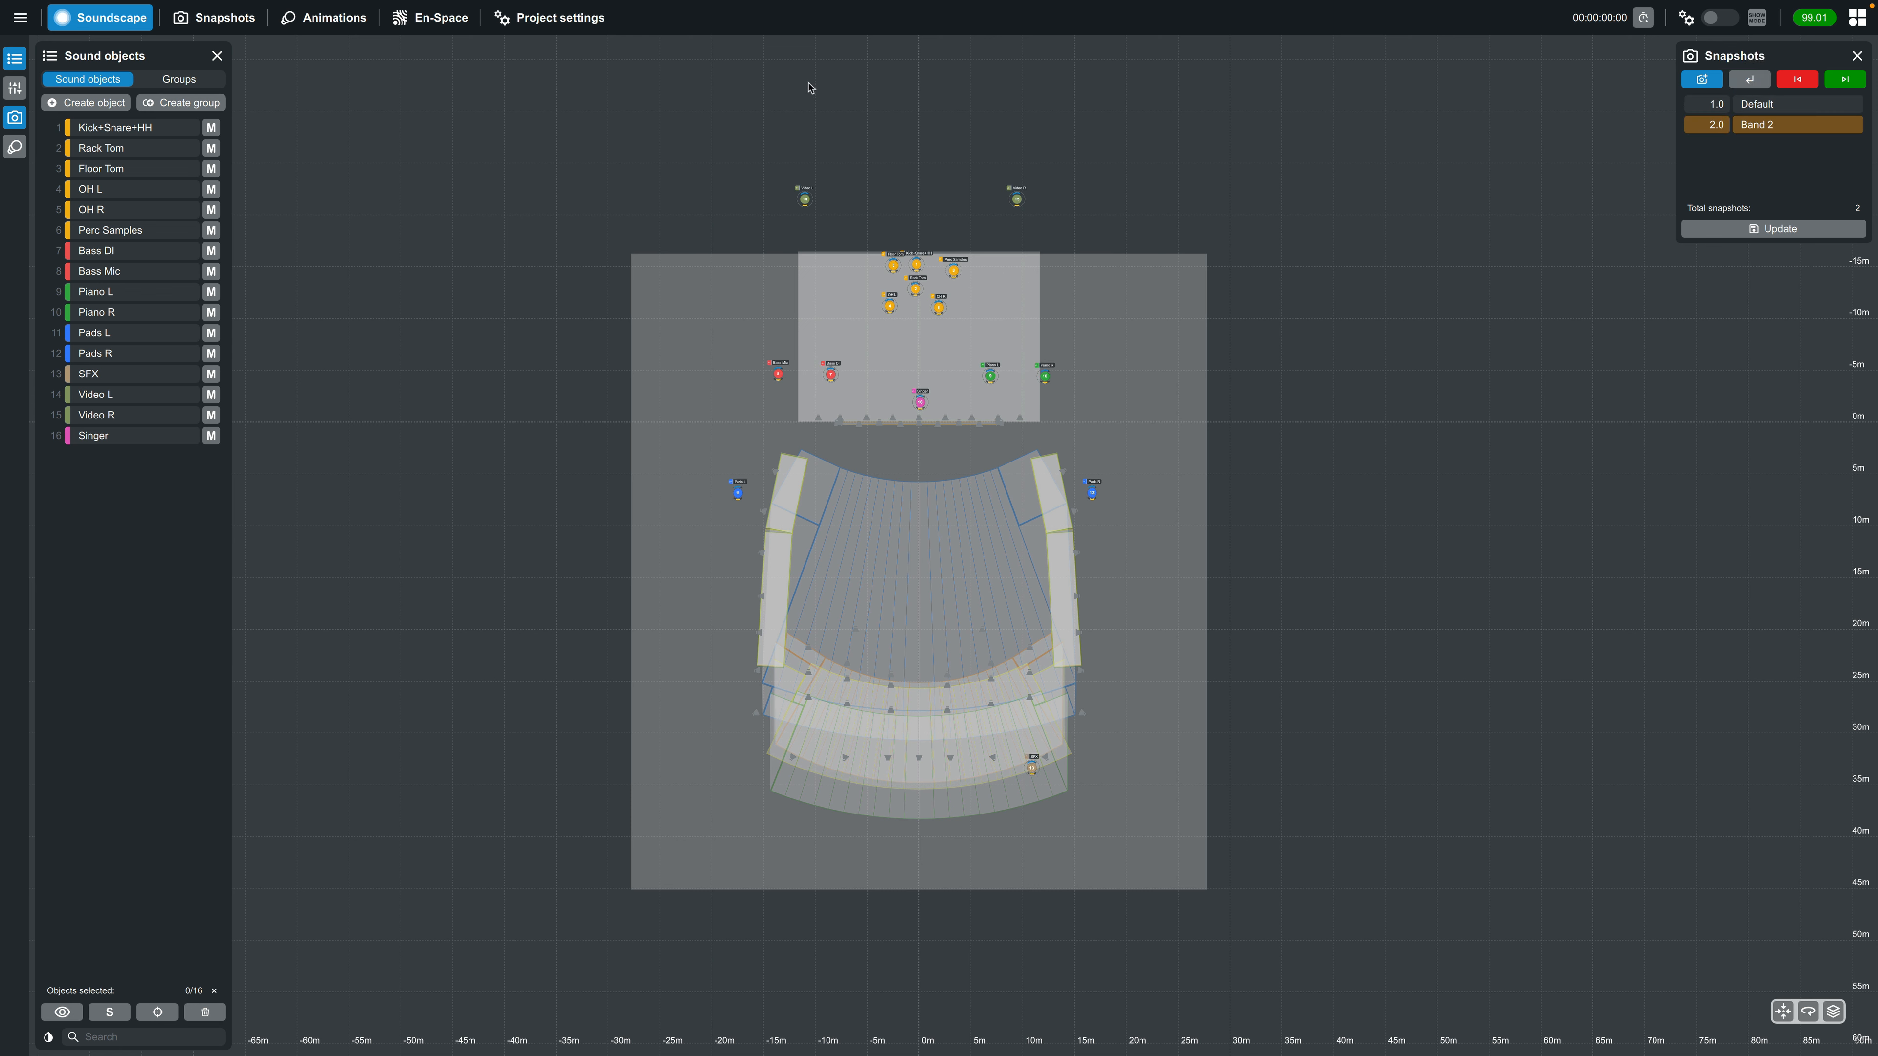
Save the project as a new Create.Control project (*.dbcc) named "Exam" in the Projects folder
click(20, 18)
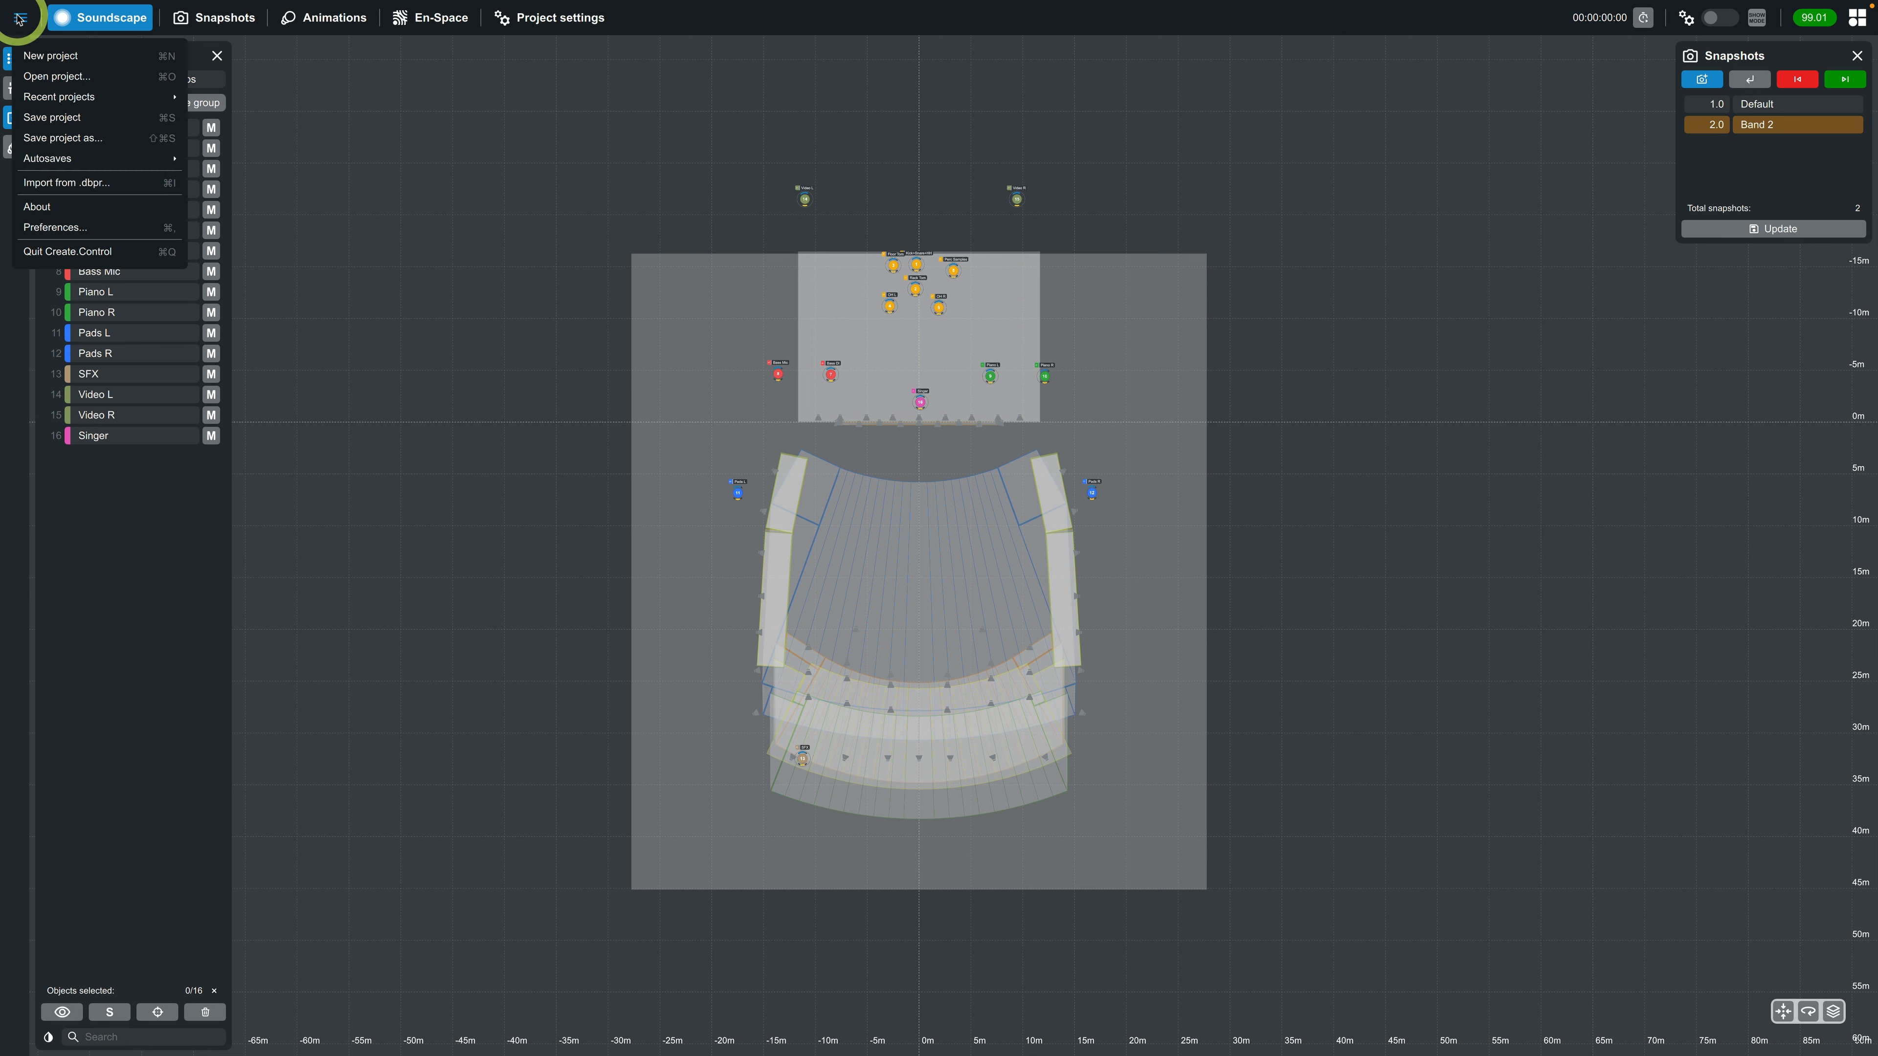
click(63, 139)
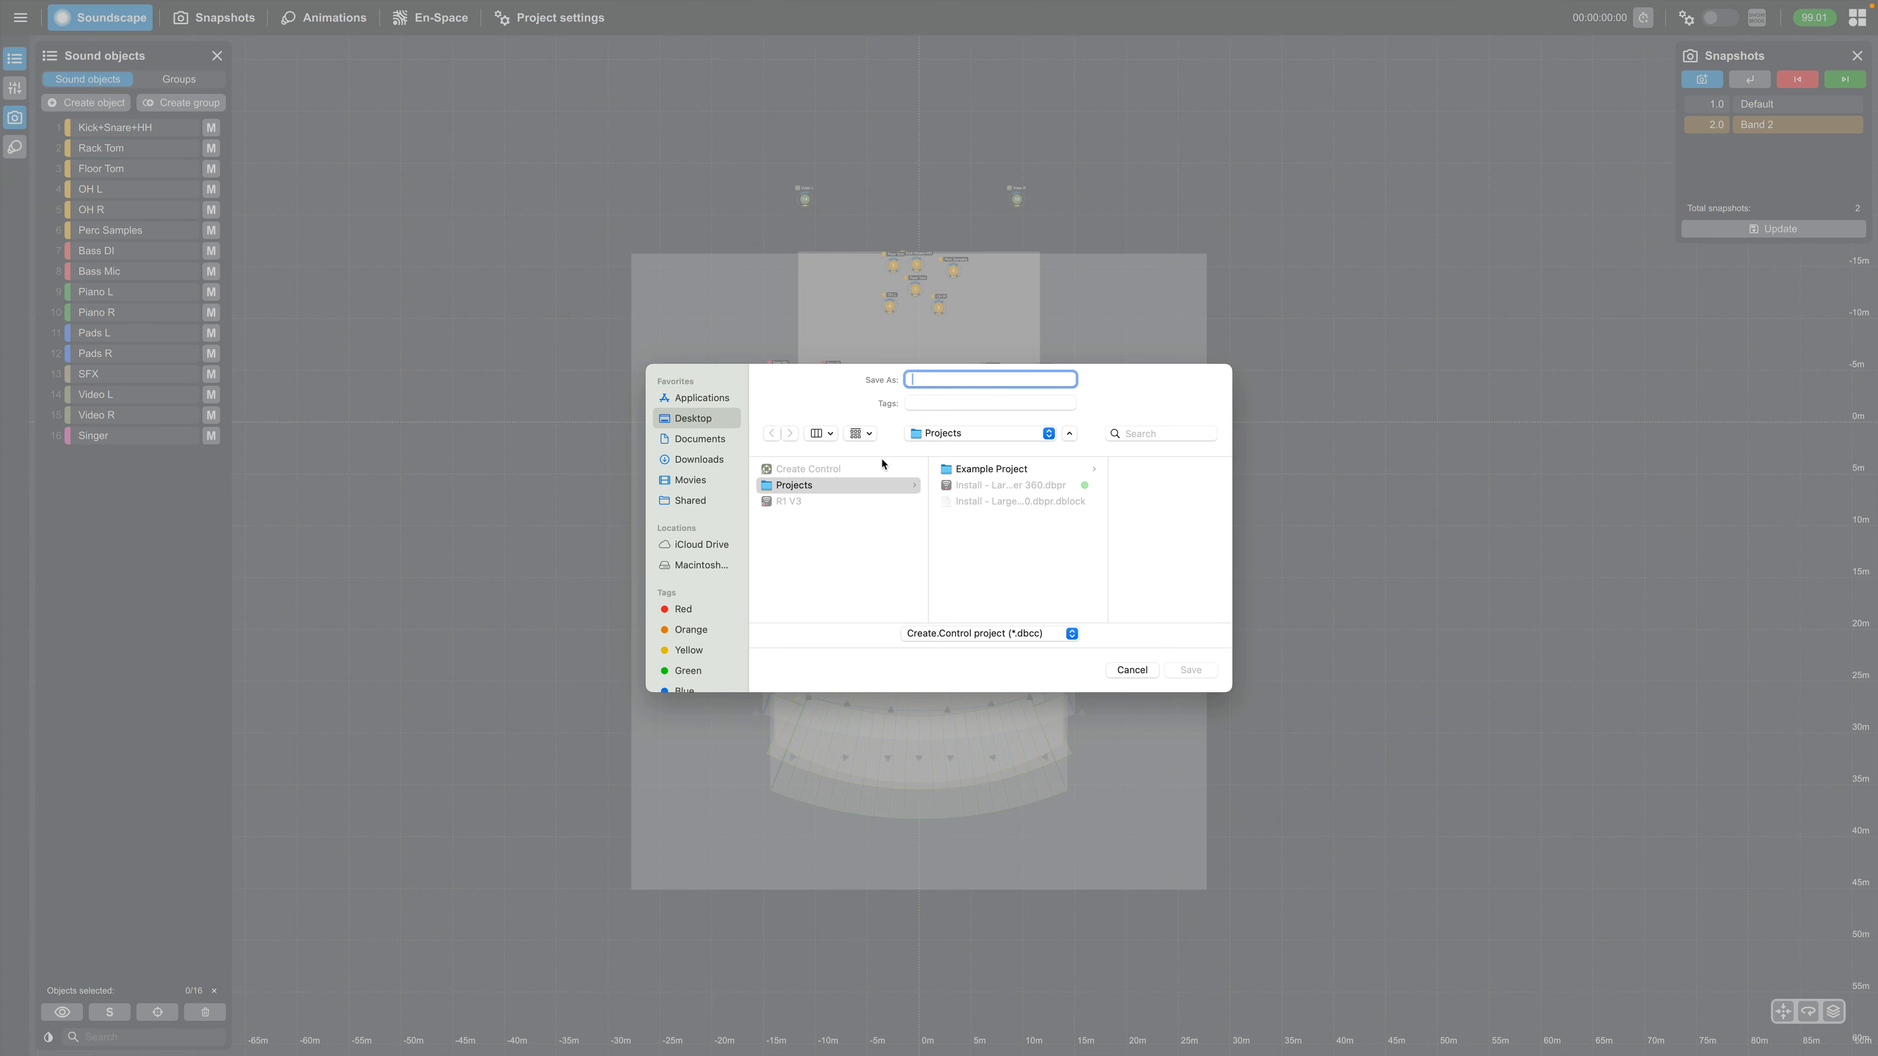
text(Example Project - Onsite)
click(1190, 670)
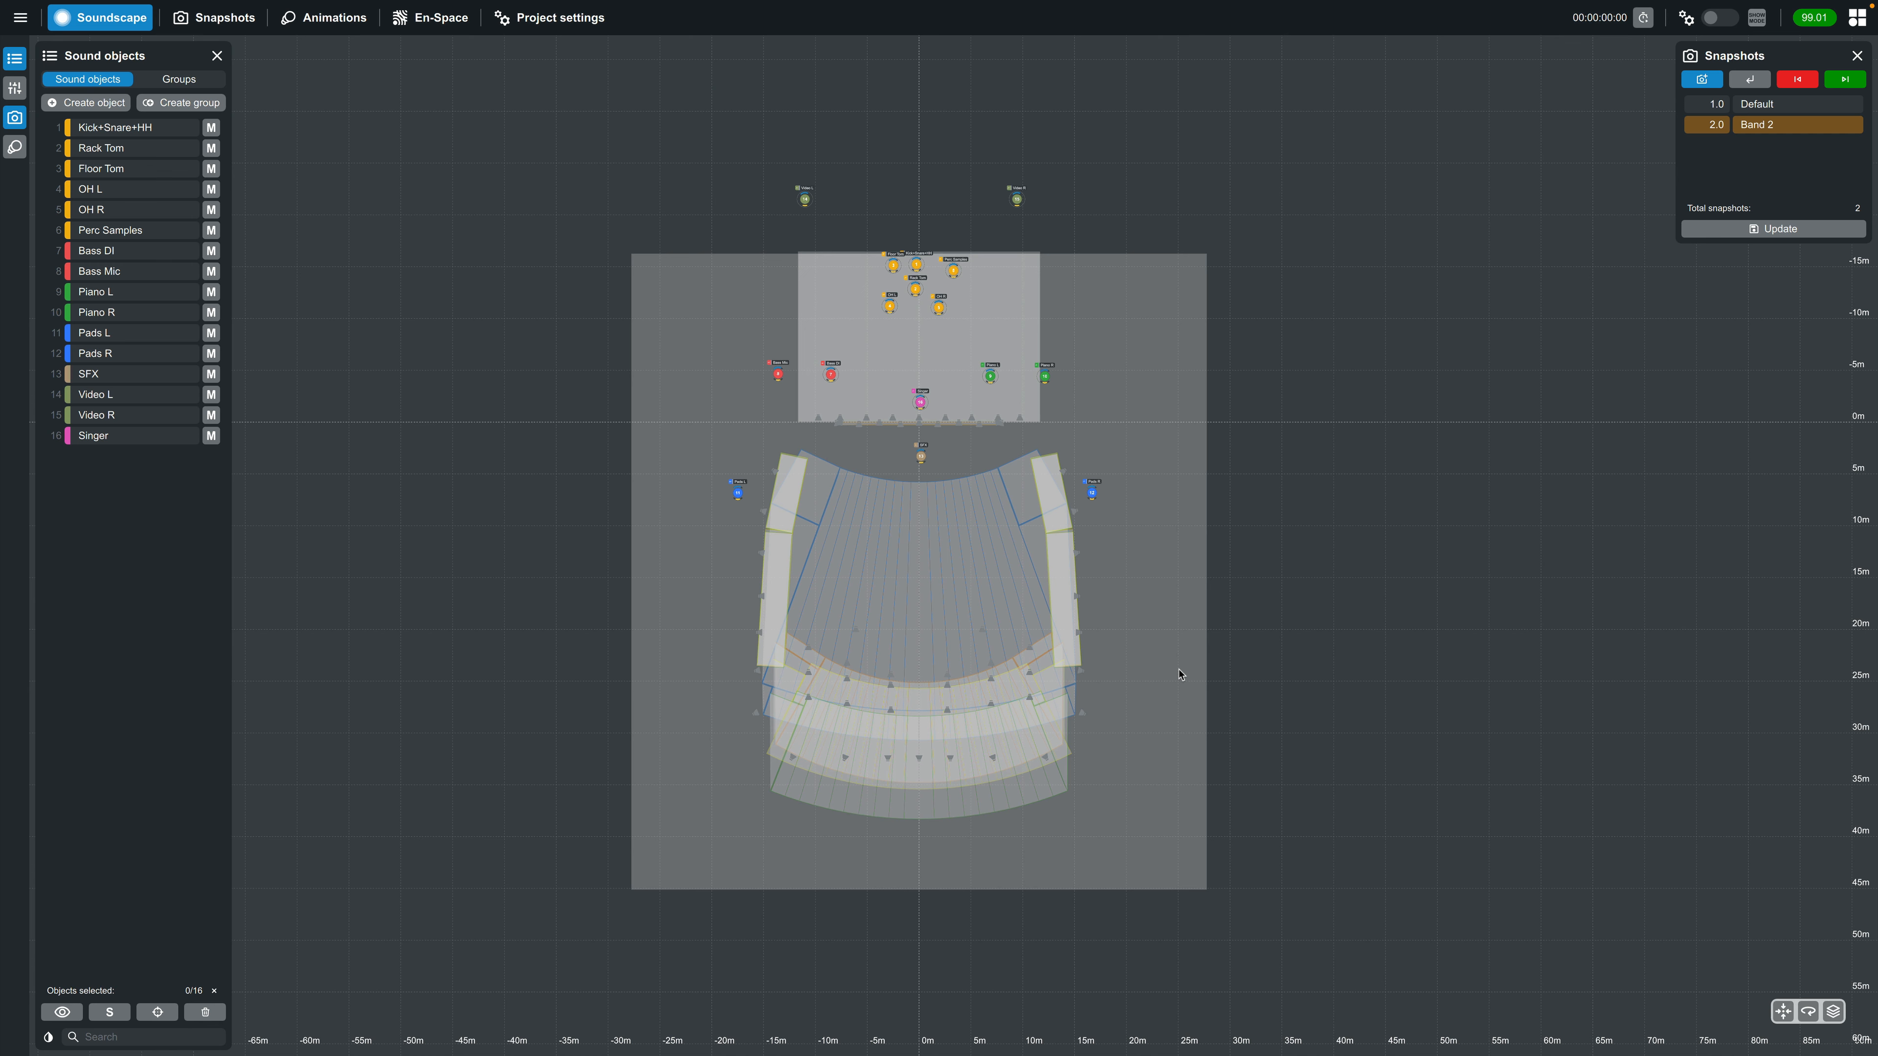